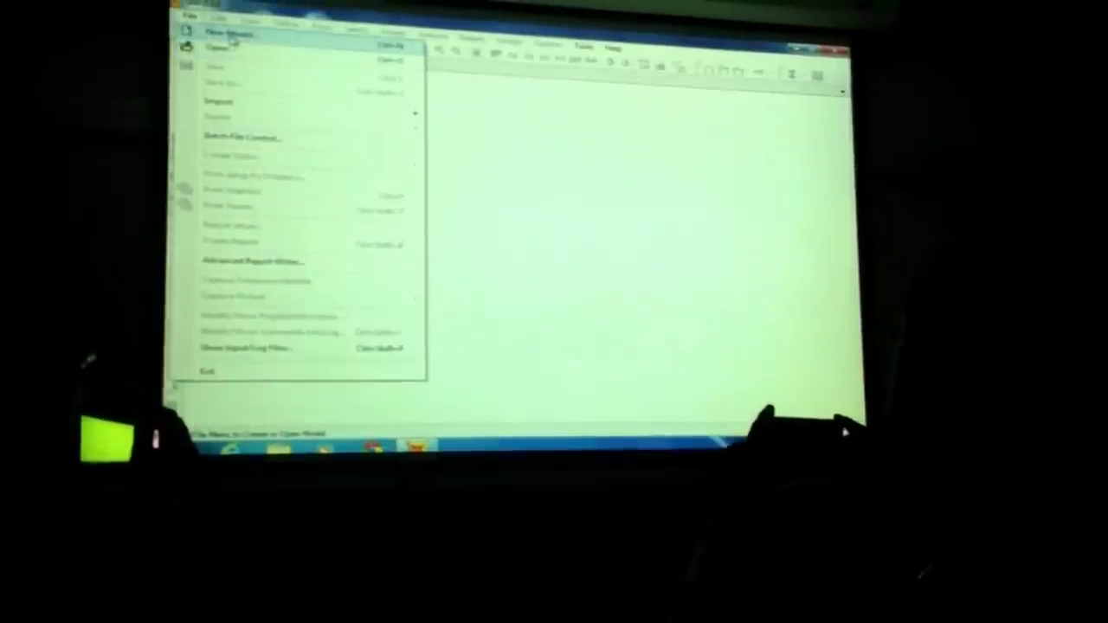
Create a new Beam template model with one span of length 10
{"action": "left_click", "coordinate": [226, 25]}
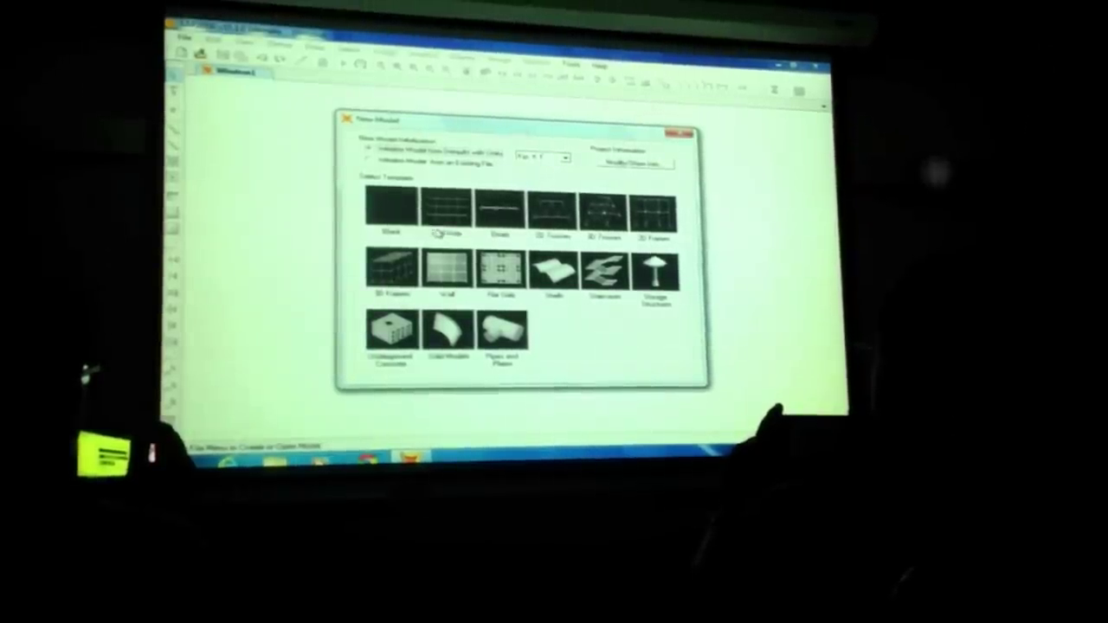
{"action": "left_click", "coordinate": [496, 217]}
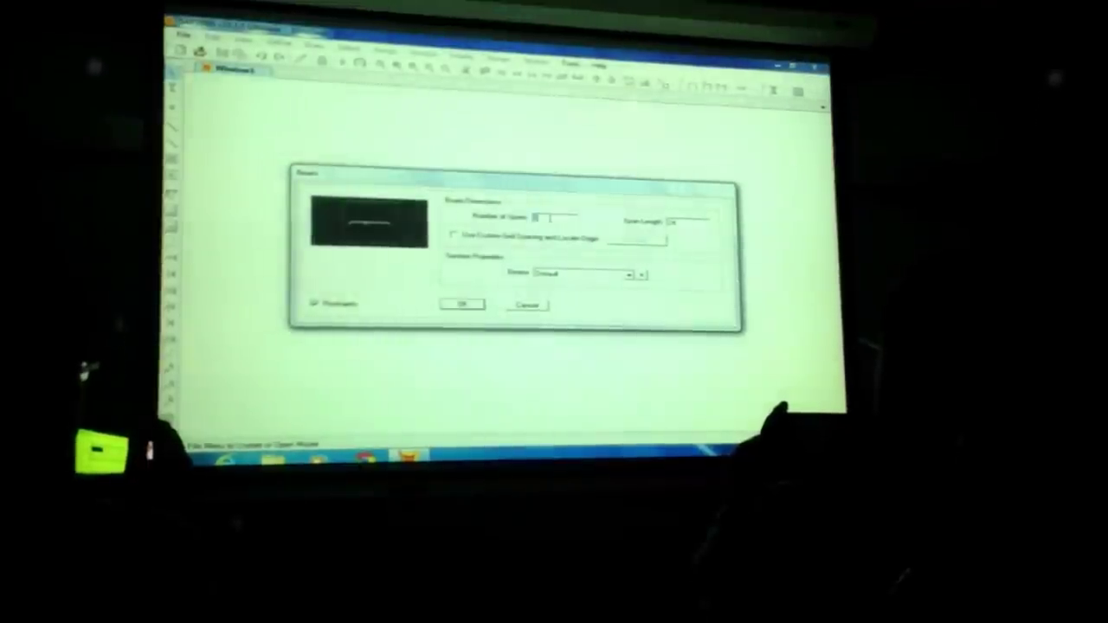
{"action": "double_click", "coordinate": [541, 218]}
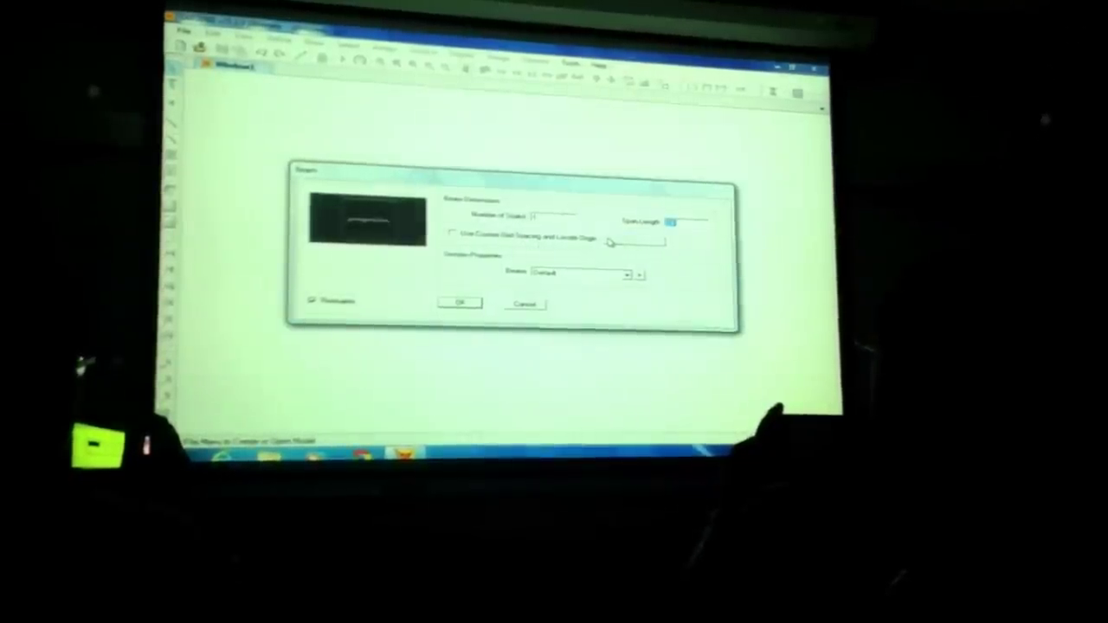
{"action": "type", "text": "100"}
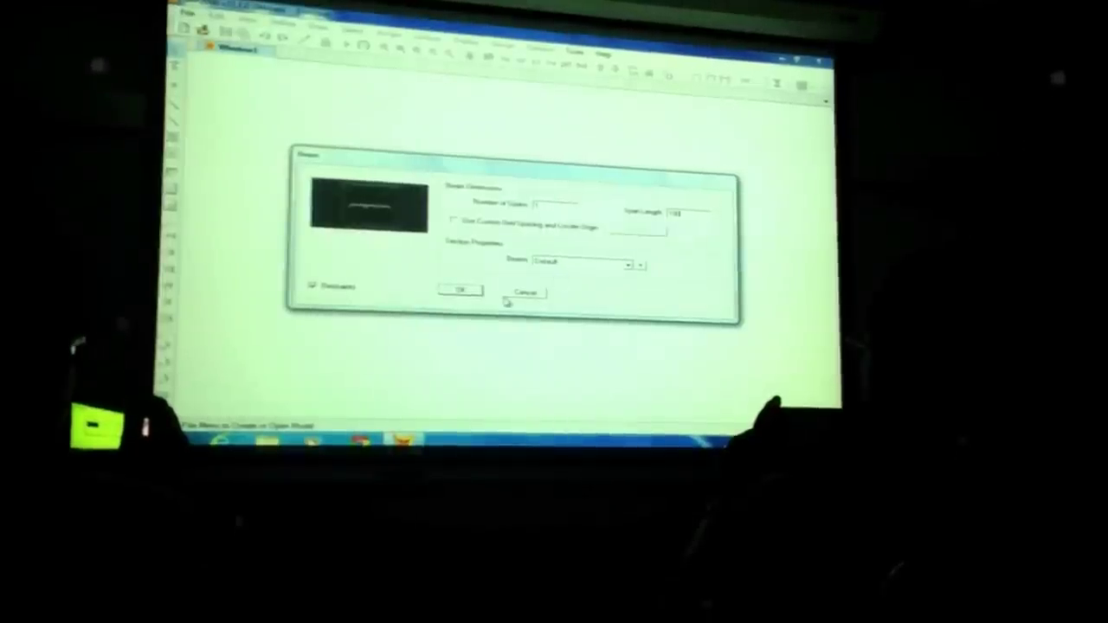
{"action": "left_click", "coordinate": [462, 290]}
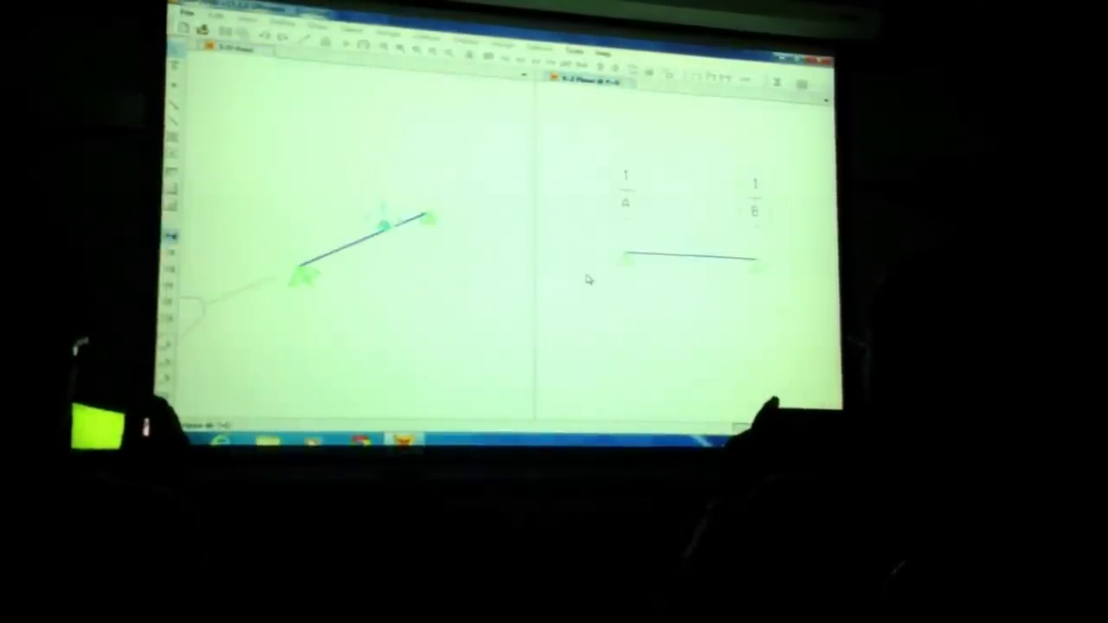
Close the X-Z elevation pane and turn off the grid line display
{"action": "left_click", "coordinate": [502, 45]}
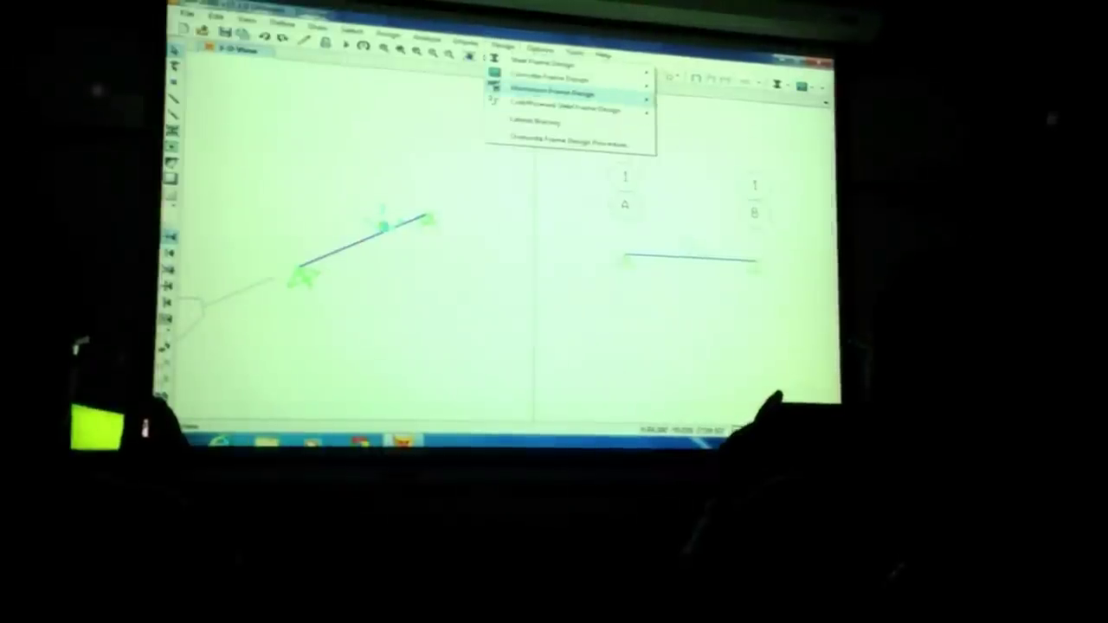
{"action": "left_click", "coordinate": [405, 102]}
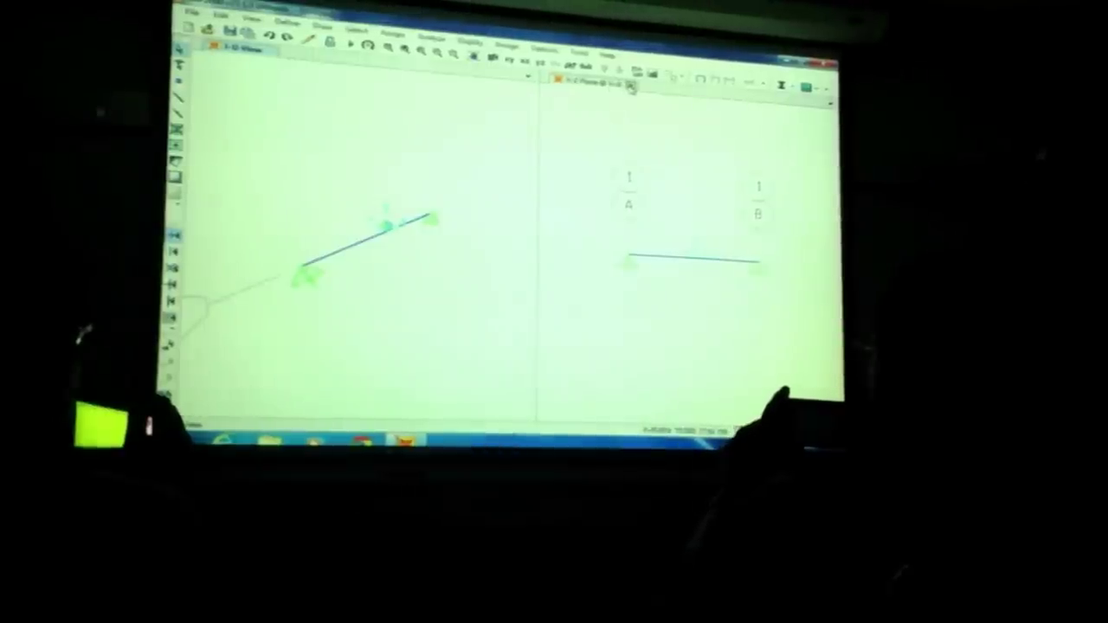
{"action": "left_click", "coordinate": [631, 86]}
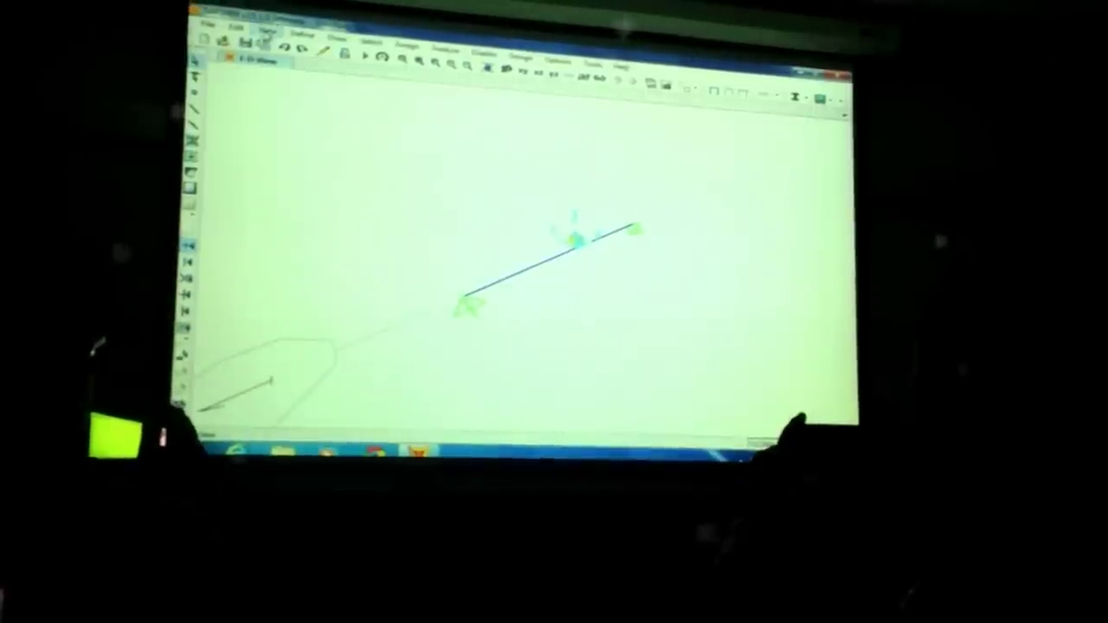
{"action": "left_click", "coordinate": [266, 35]}
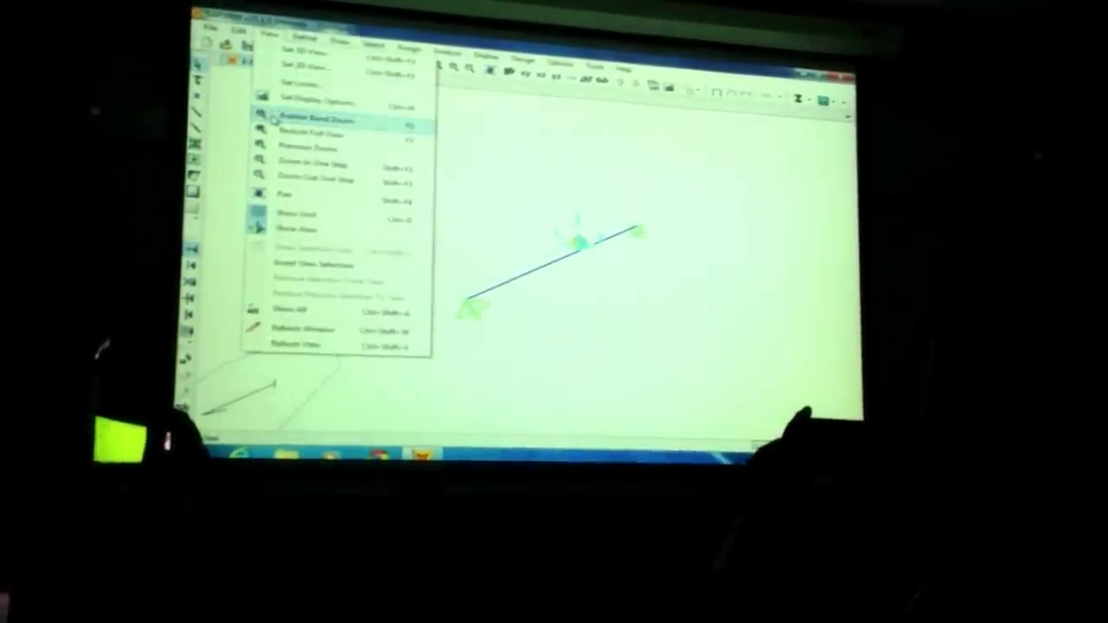
{"action": "left_click", "coordinate": [309, 221]}
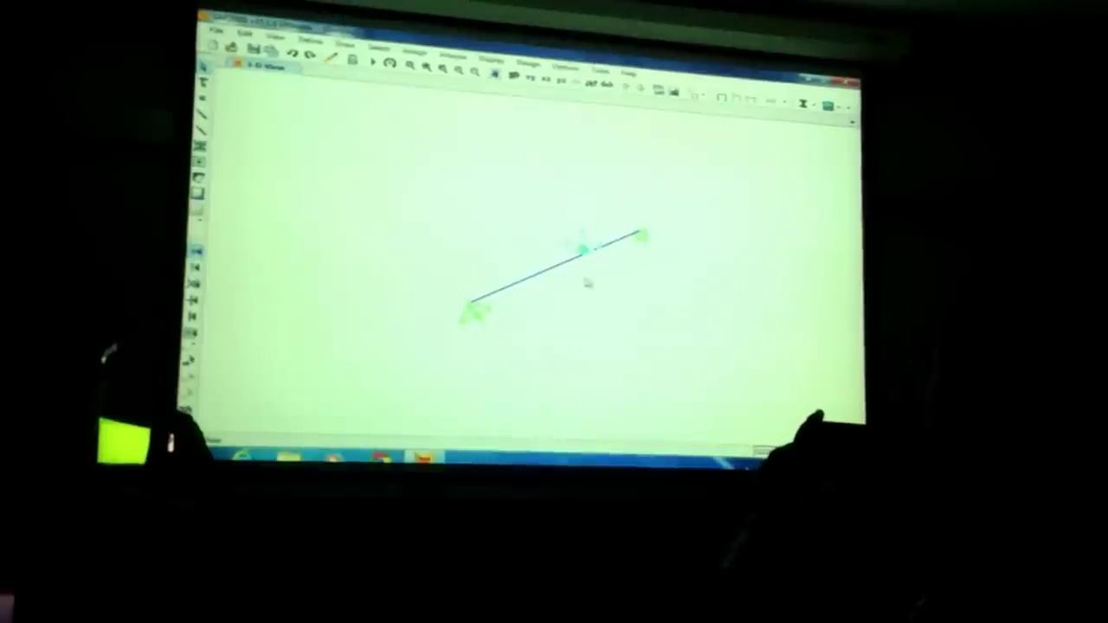
Rotate the 3-D view so the beam appears nearly level
{"action": "left_click", "coordinate": [567, 67]}
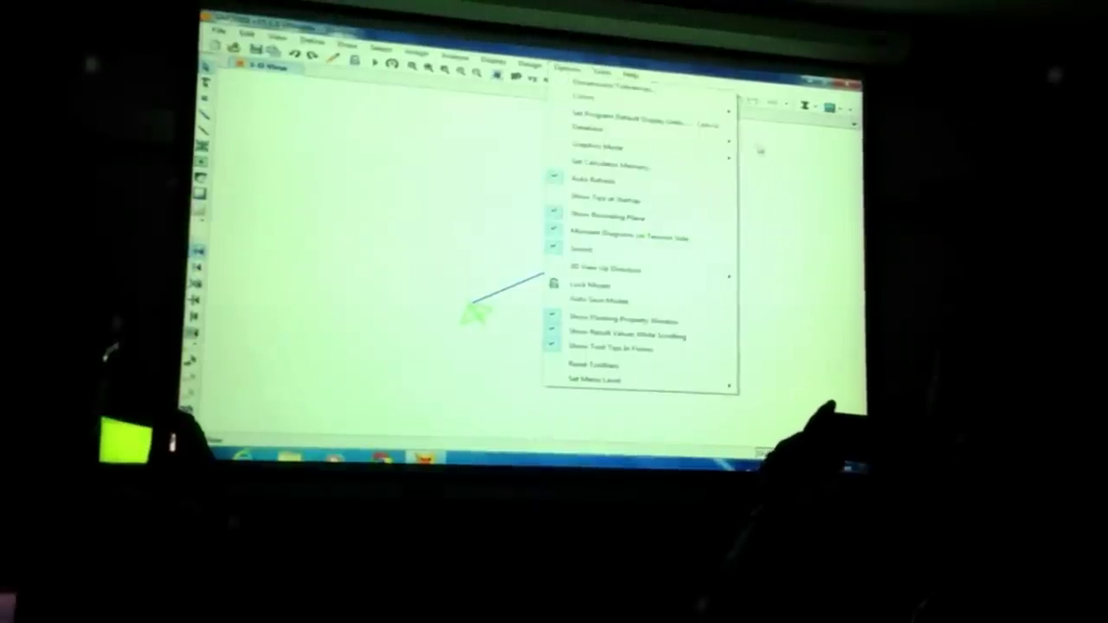
{"action": "left_click", "coordinate": [625, 91]}
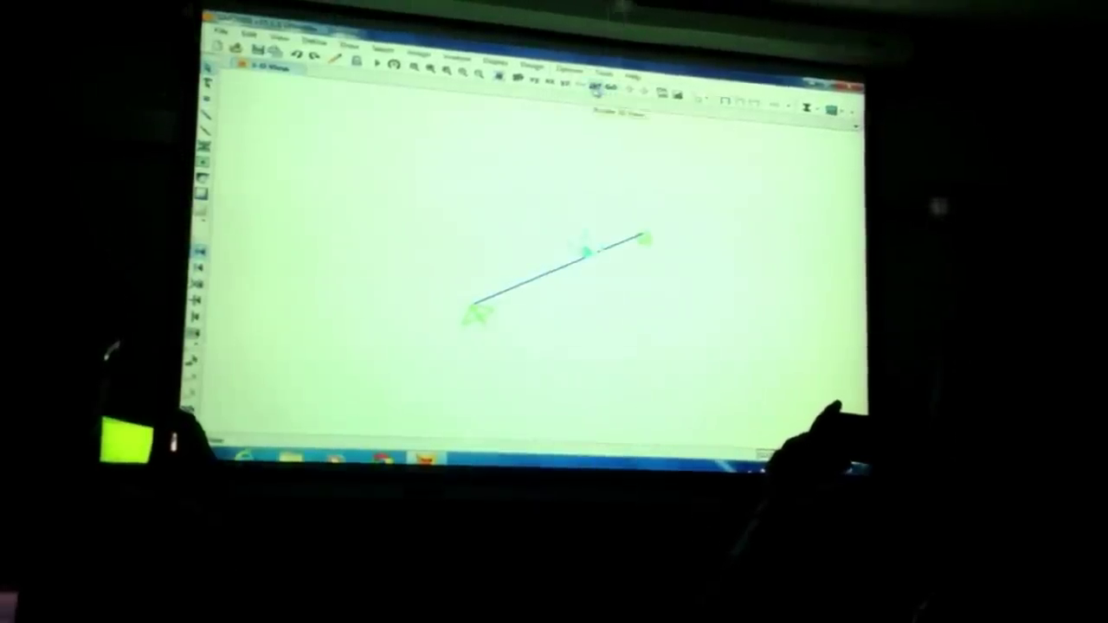
{"action": "left_click", "coordinate": [596, 86]}
{"action": "left_click_drag", "start_coordinate": [551, 208], "coordinate": [504, 186]}
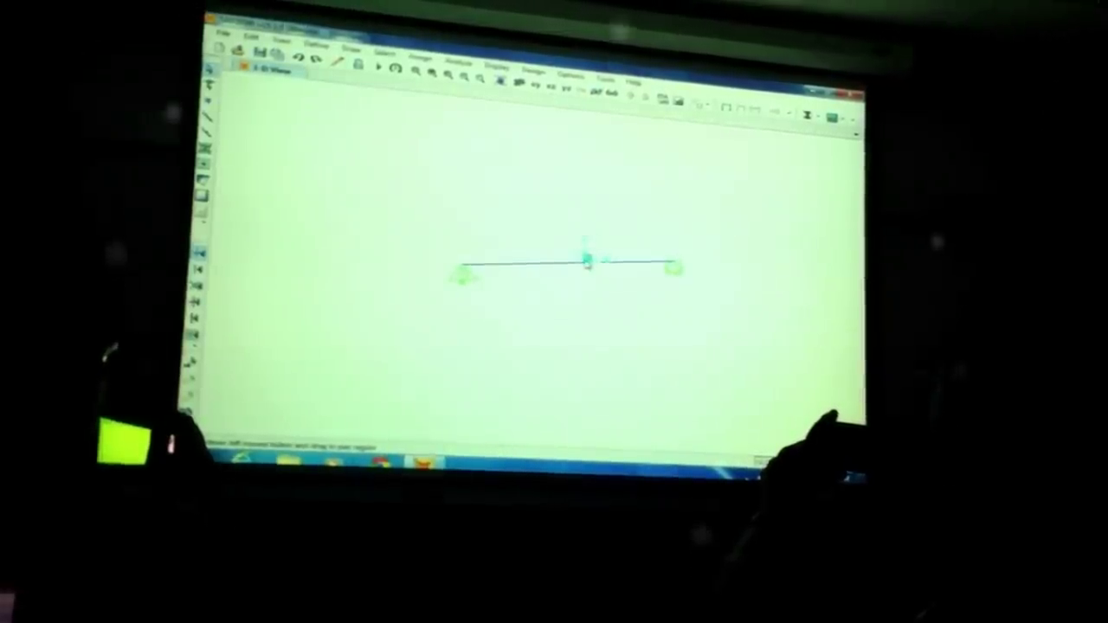
{"action": "left_click", "coordinate": [281, 42]}
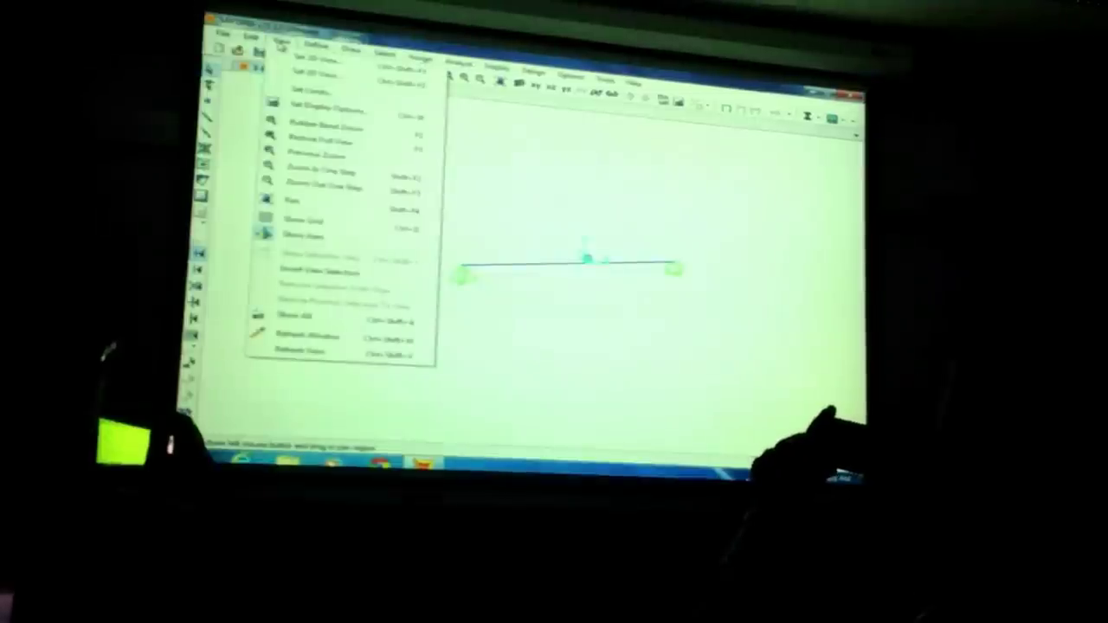
Set the 3-D view direction to the XZ elevation so the beam lies flat
{"action": "left_click", "coordinate": [313, 58]}
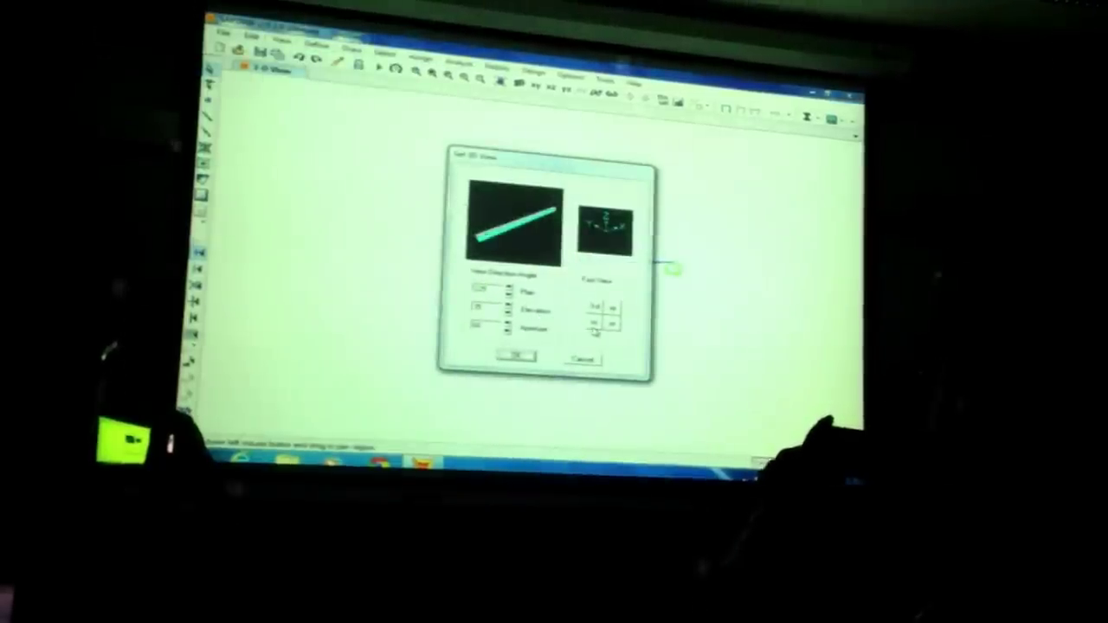
{"action": "left_click", "coordinate": [593, 324]}
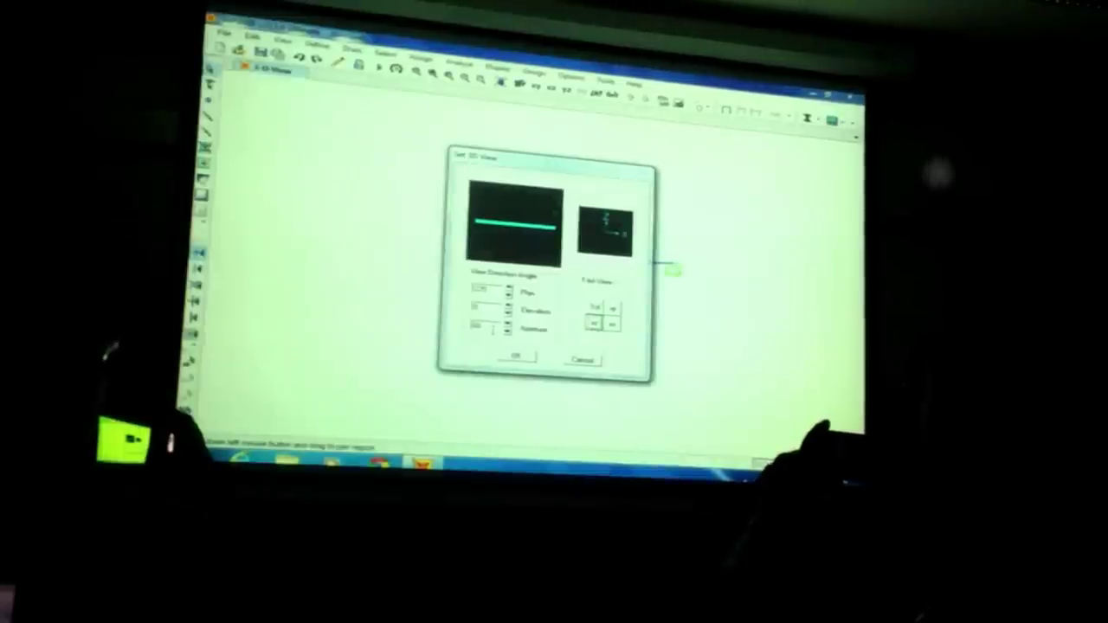
{"action": "type", "text": "0"}
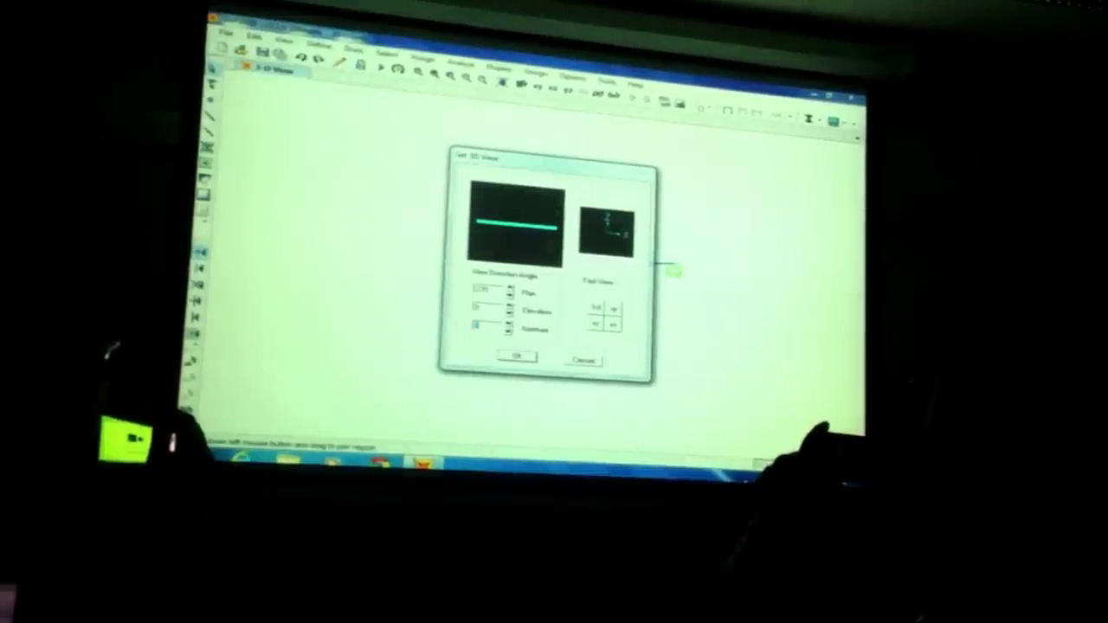
{"action": "left_click", "coordinate": [521, 358]}
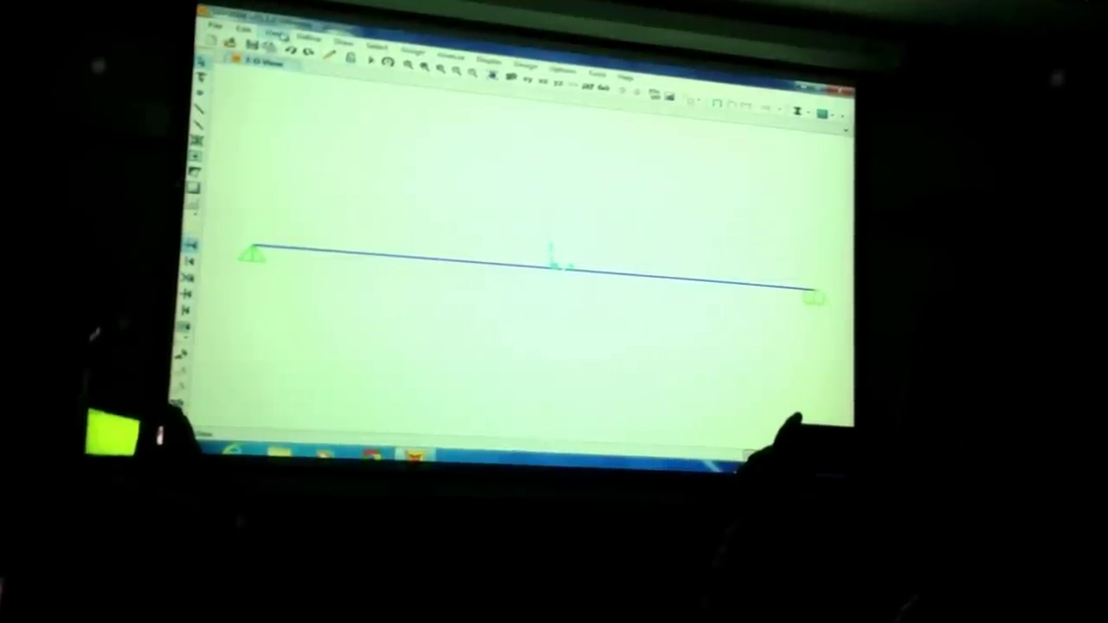
{"action": "left_click", "coordinate": [278, 33]}
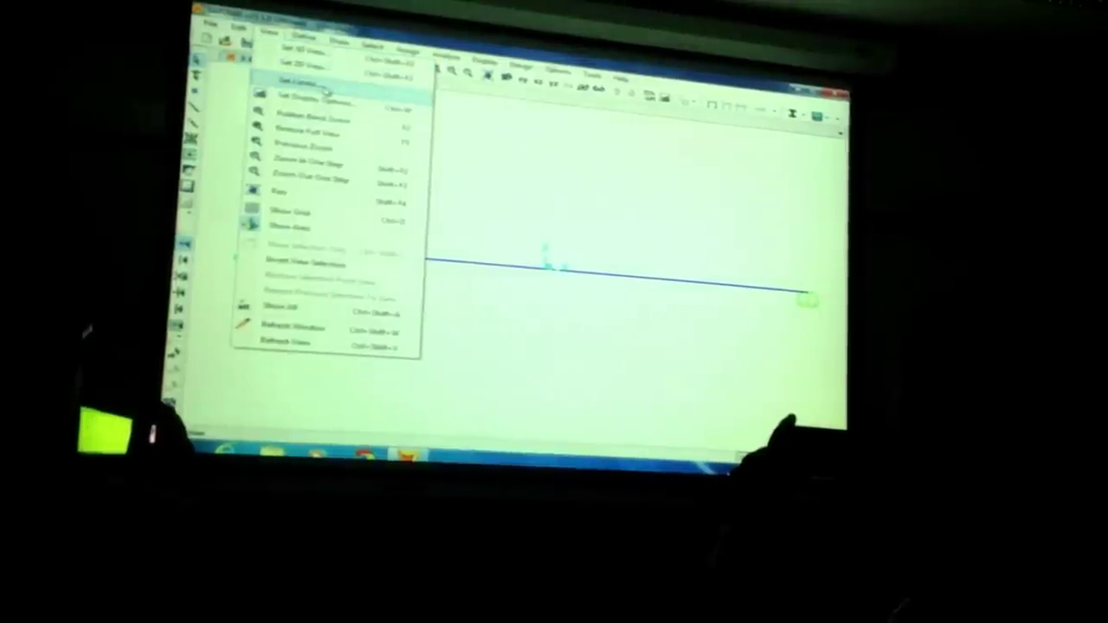
Open the view's Set Display Options and accept them unchanged
{"action": "left_click", "coordinate": [316, 97]}
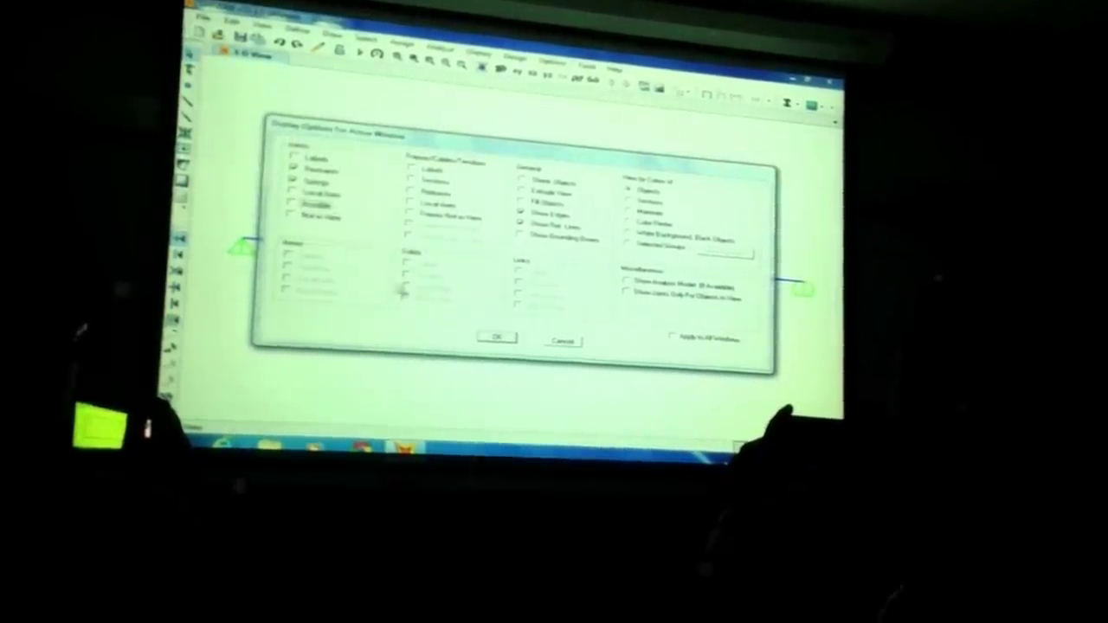
{"action": "left_click", "coordinate": [496, 338]}
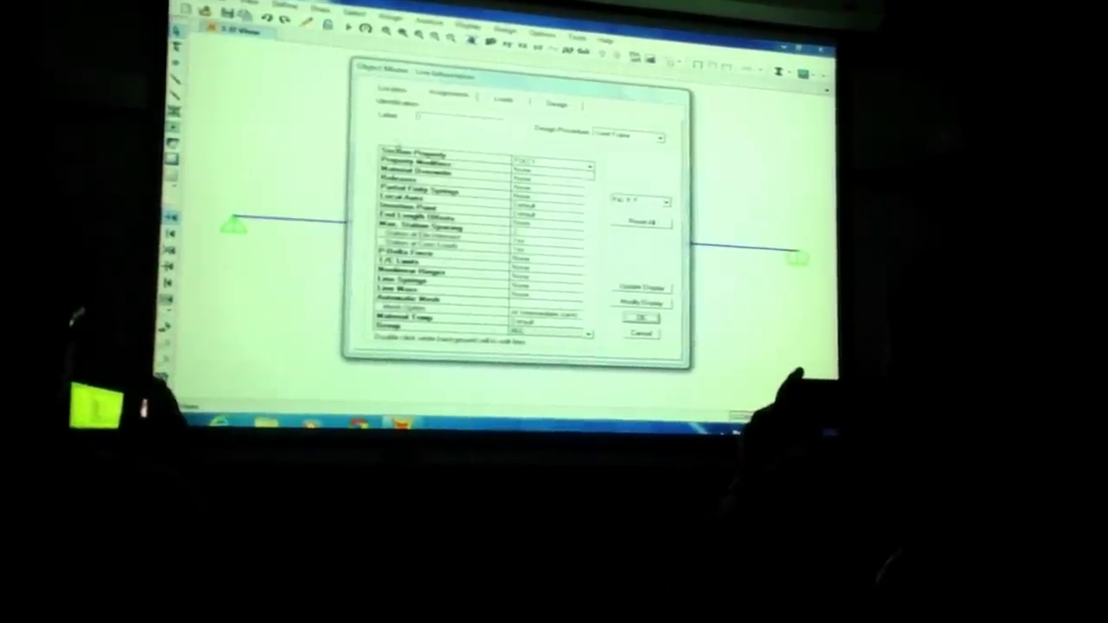
{"action": "left_click", "coordinate": [392, 90]}
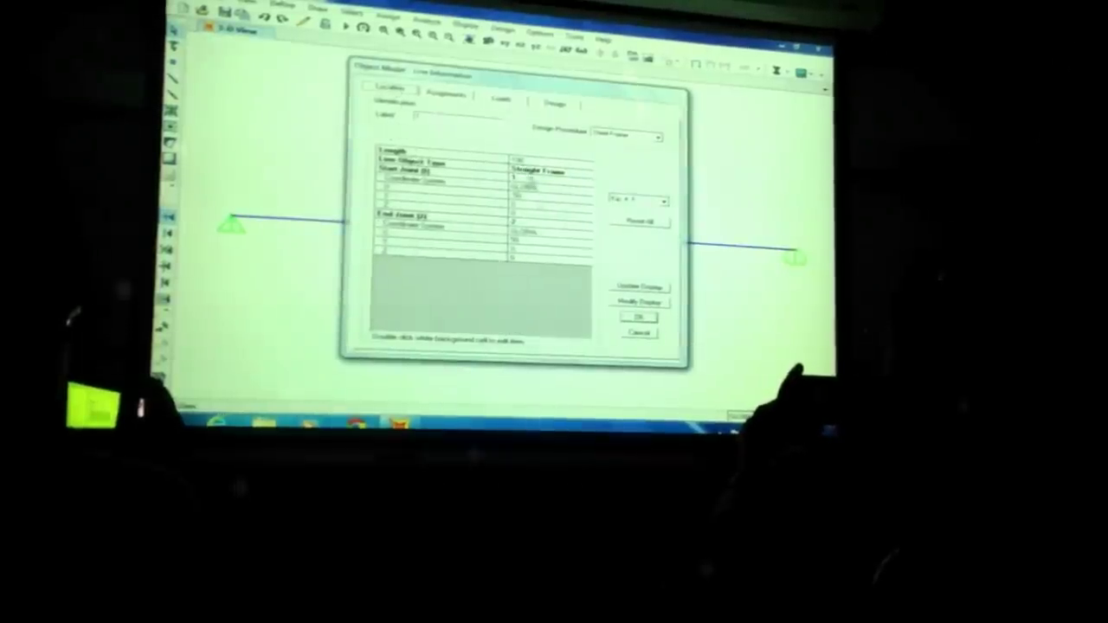
{"action": "key", "text": "Escape"}
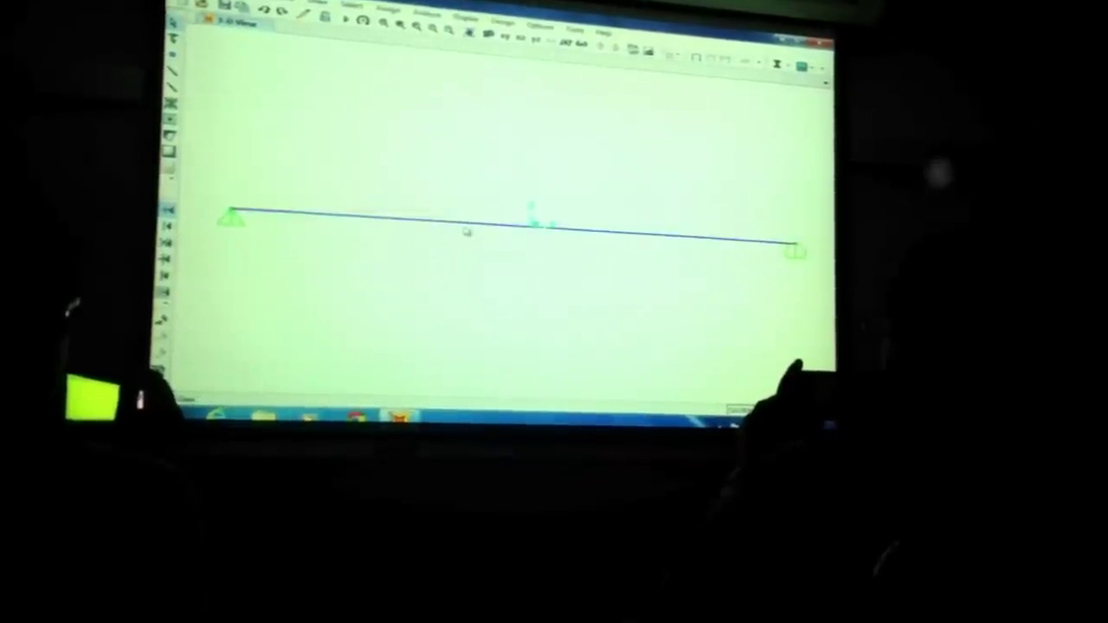
{"action": "double_click", "coordinate": [468, 228]}
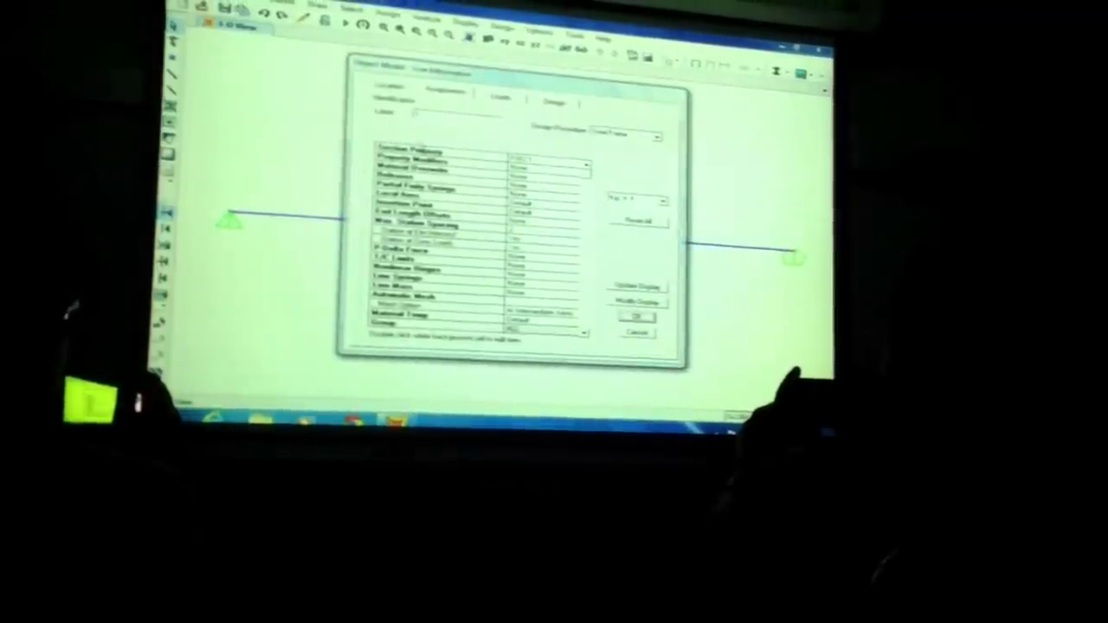
{"action": "left_click", "coordinate": [390, 89]}
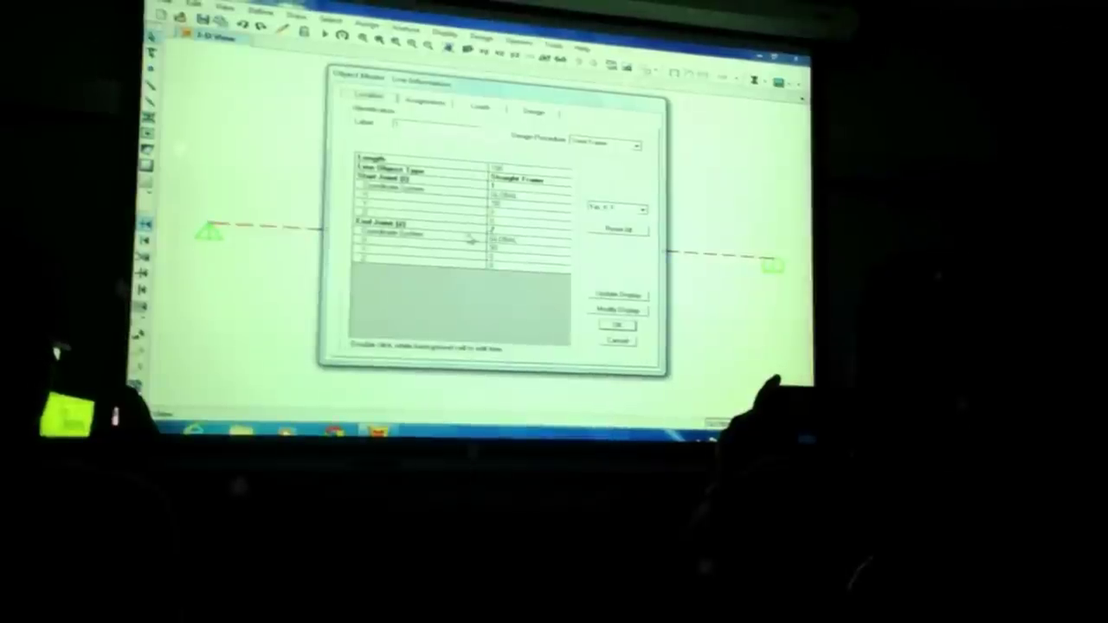
{"action": "left_click", "coordinate": [617, 342]}
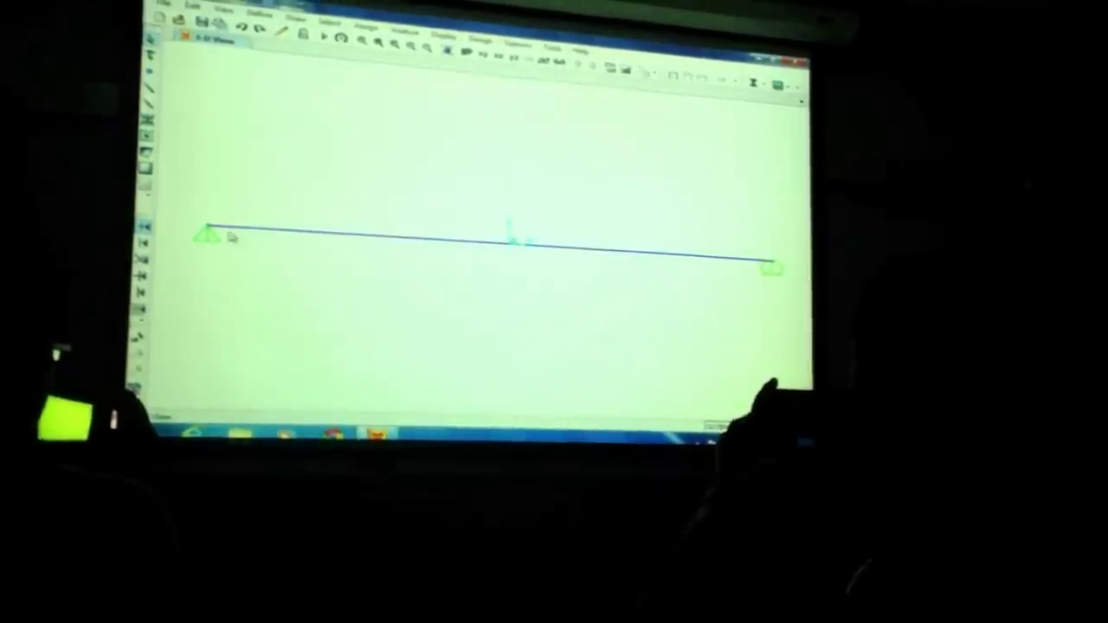
{"action": "double_click", "coordinate": [511, 238]}
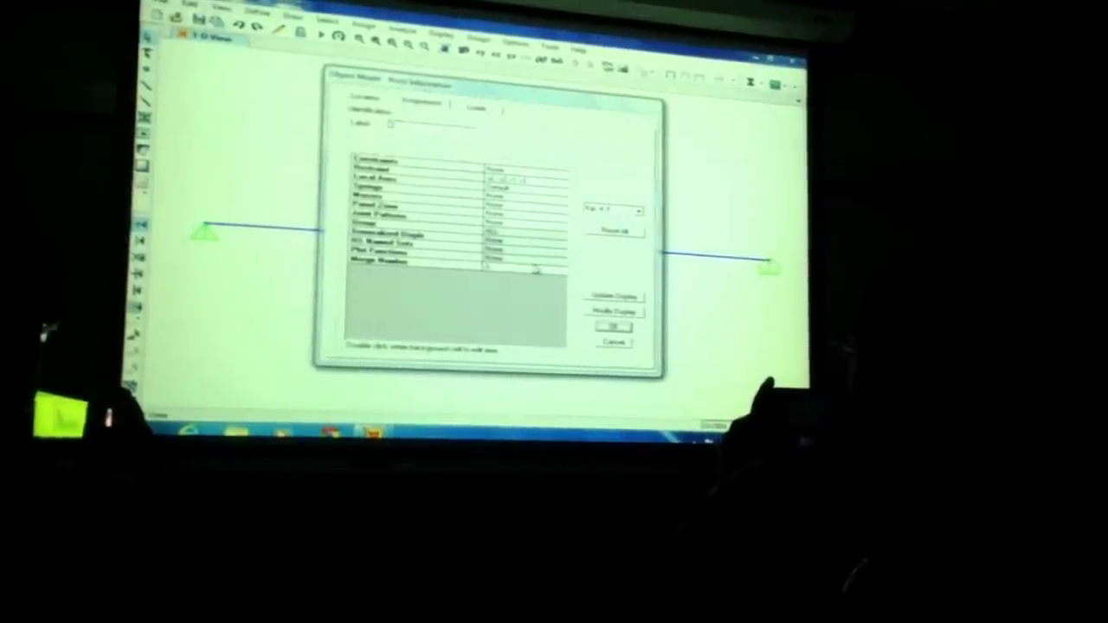
{"action": "left_click", "coordinate": [611, 343]}
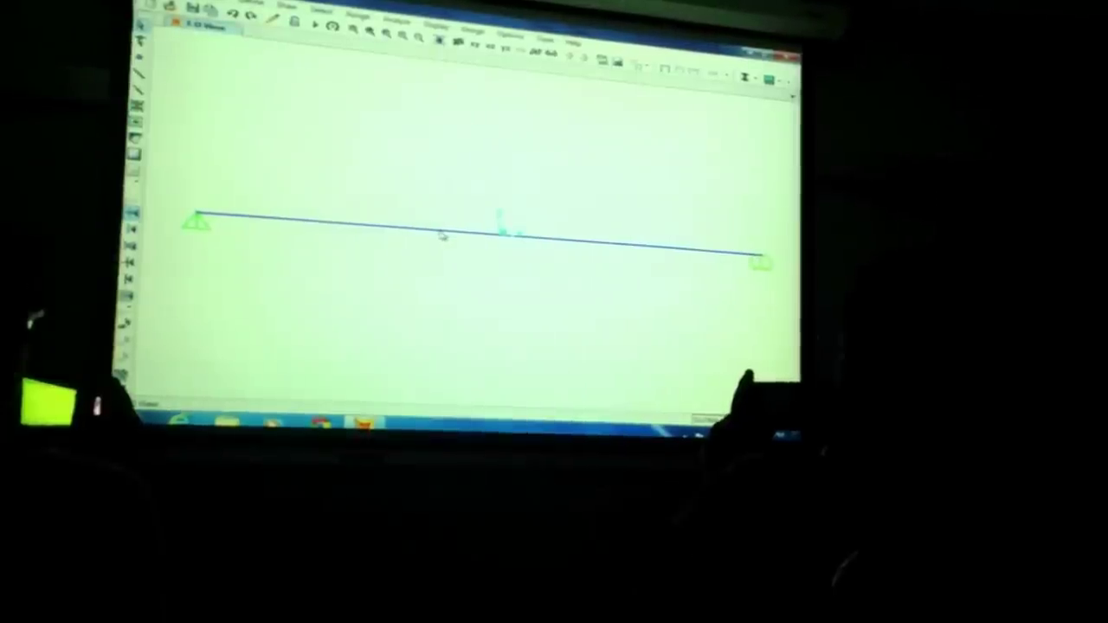
Open the Edit menu for the selected beam
{"action": "left_click", "coordinate": [208, 8]}
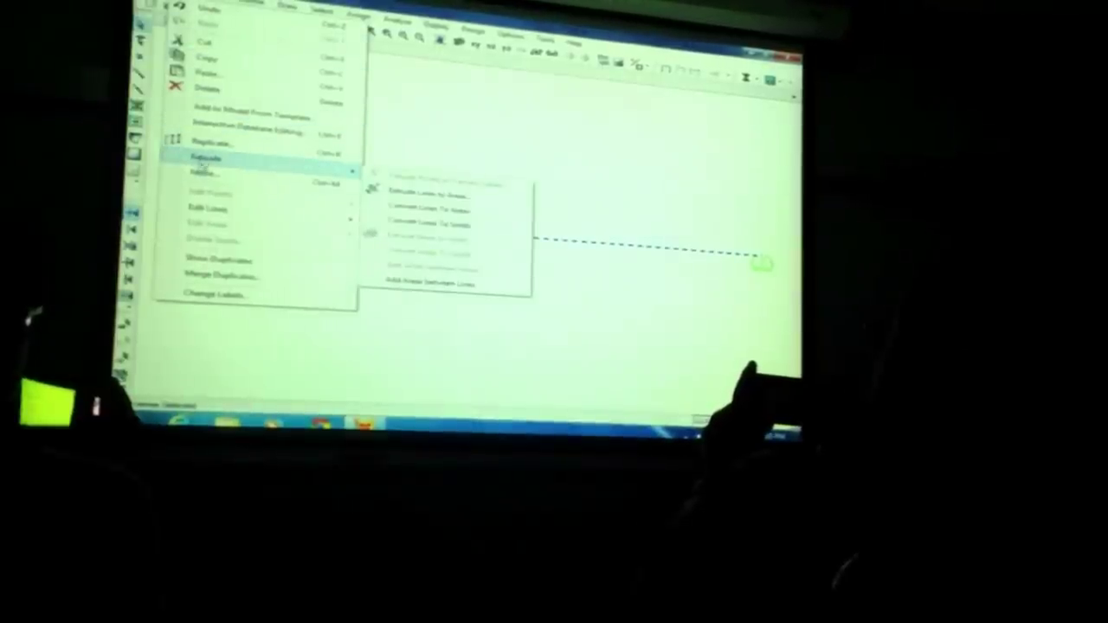
{"action": "mouse_move", "coordinate": [208, 215]}
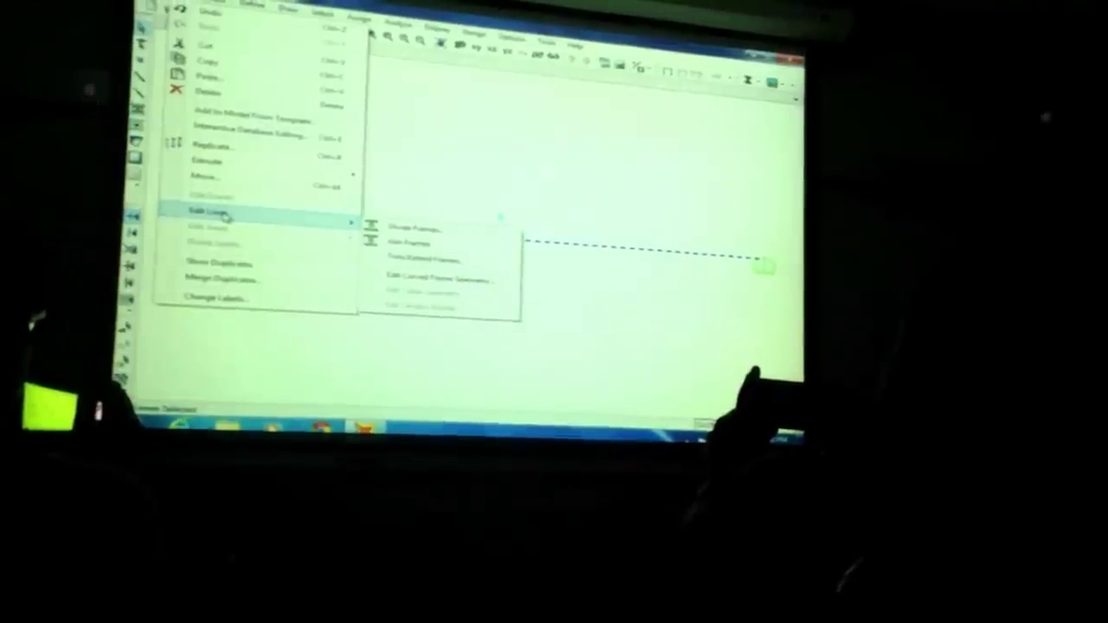
Divide the selected beam into equal frames with Divide Frames
{"action": "left_click", "coordinate": [411, 233]}
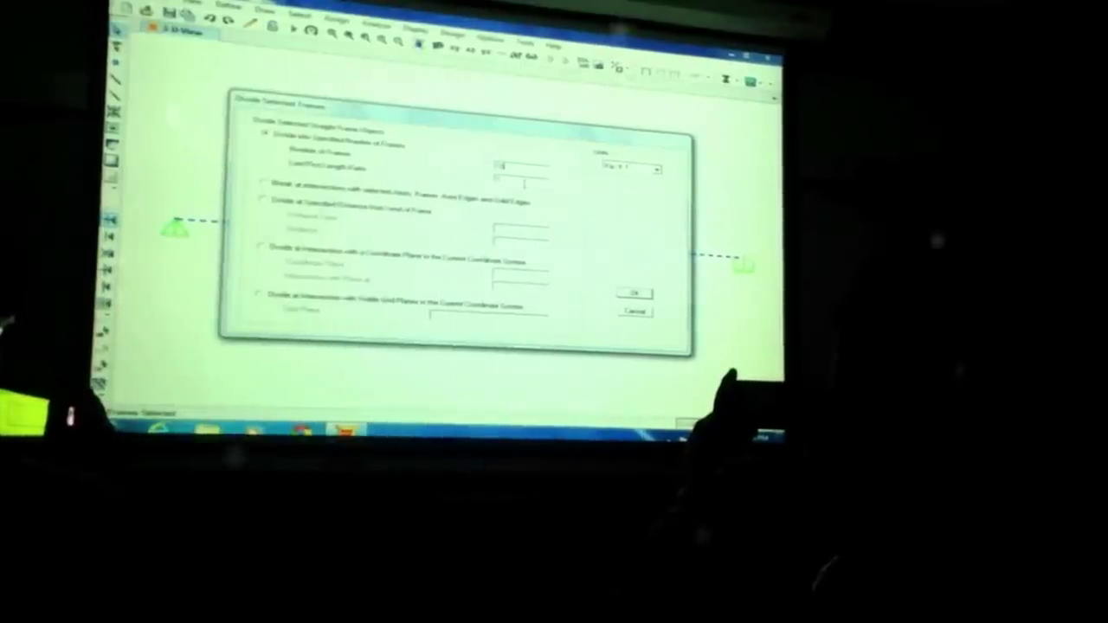
{"action": "left_click", "coordinate": [632, 296]}
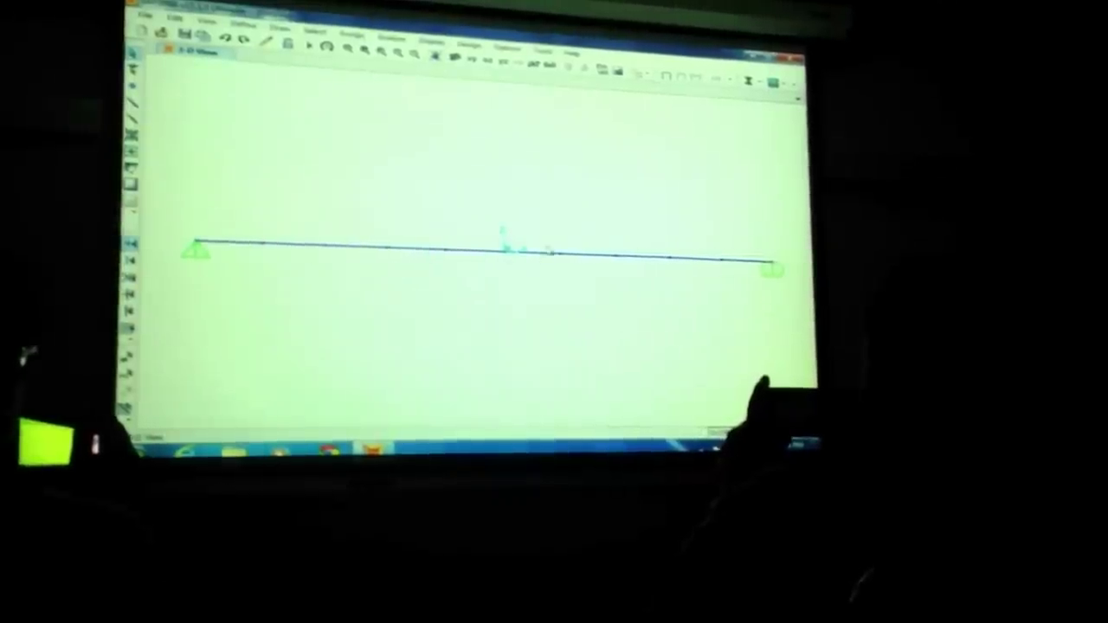
{"action": "right_click", "coordinate": [242, 267]}
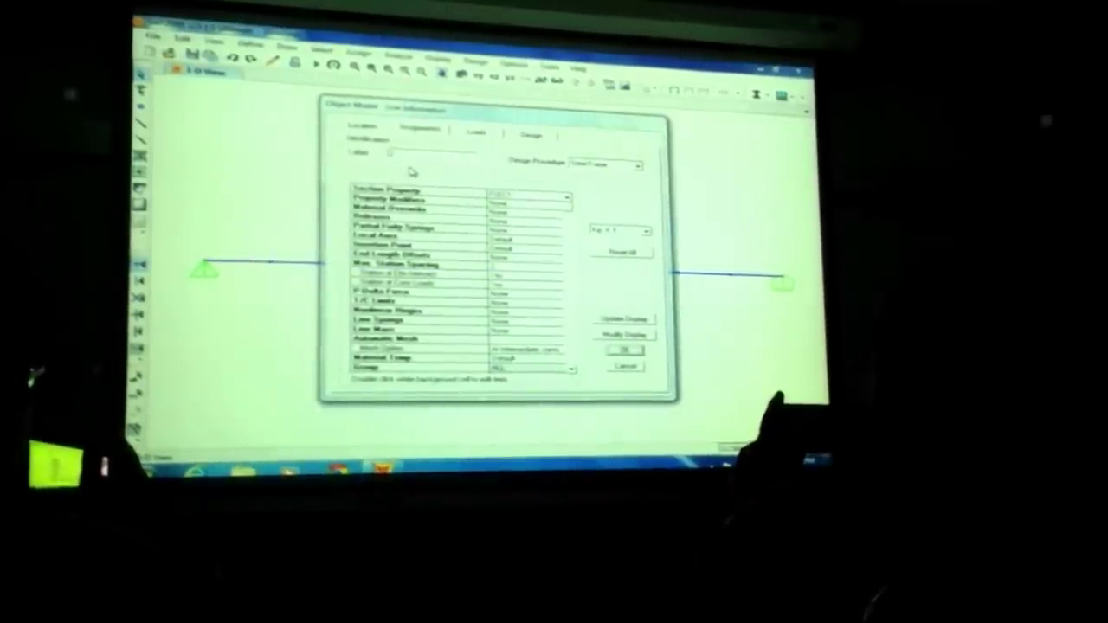
{"action": "left_click", "coordinate": [367, 125]}
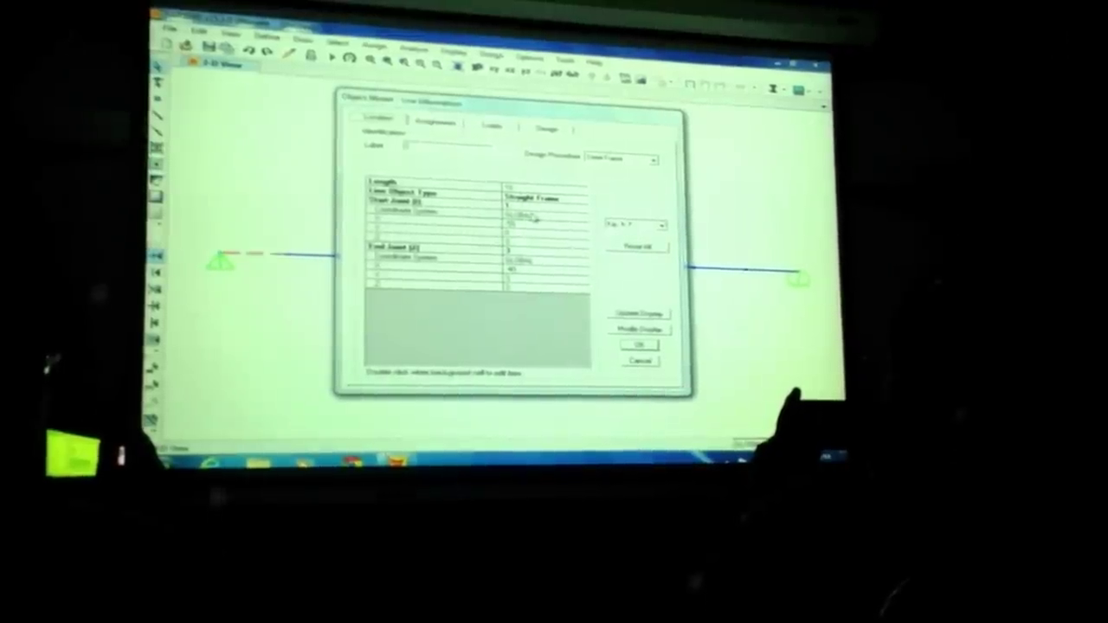
{"action": "left_click", "coordinate": [640, 366]}
{"action": "right_click", "coordinate": [297, 269]}
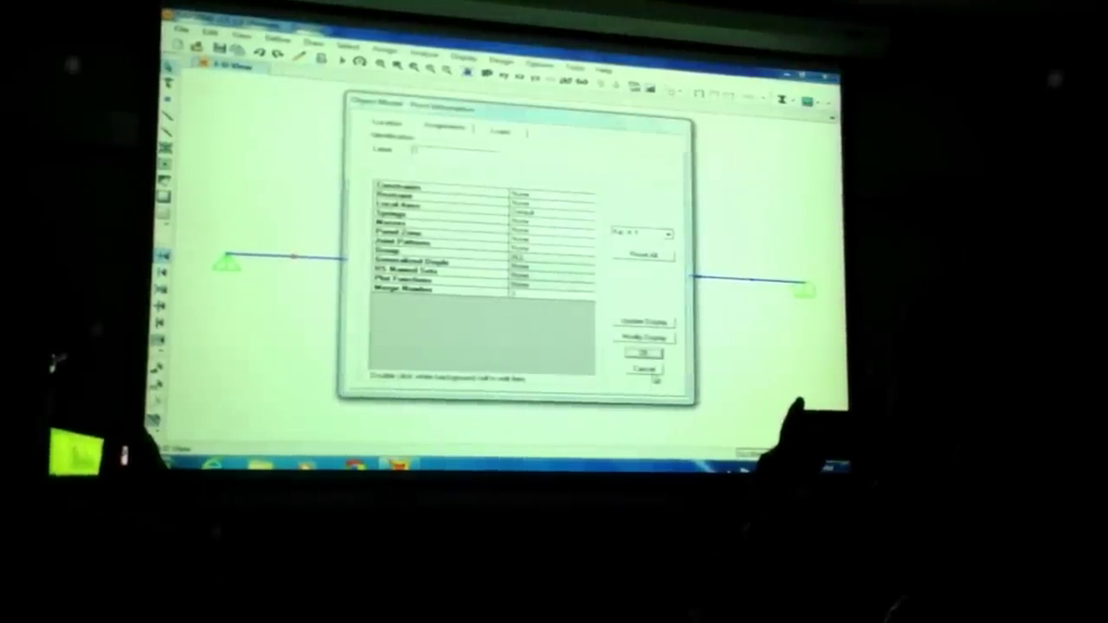
{"action": "left_click", "coordinate": [641, 366]}
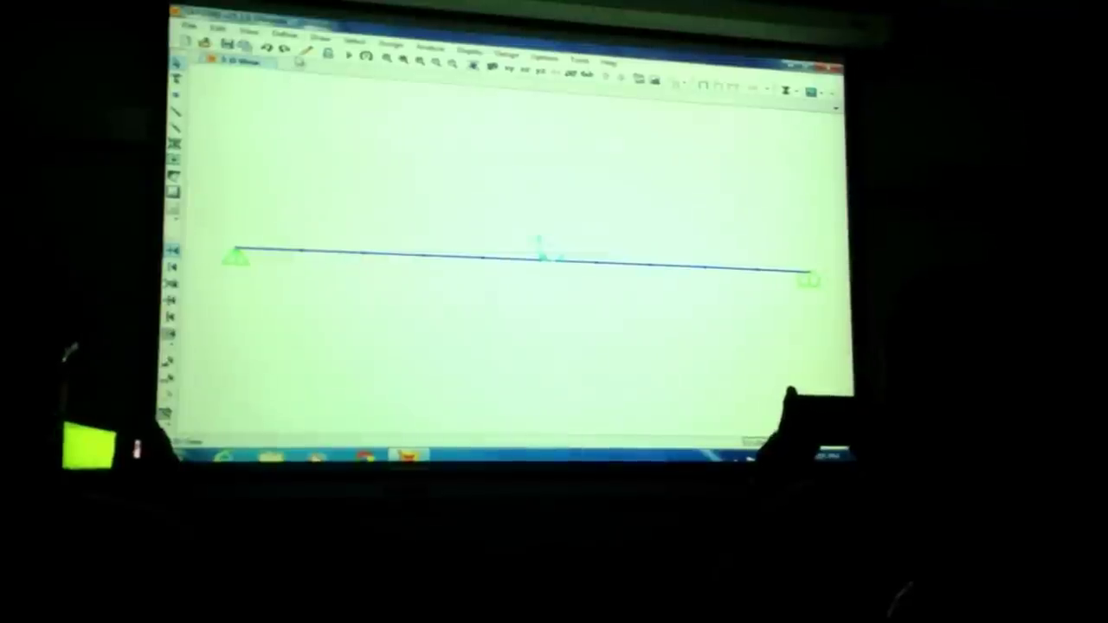
Review the Load Cases definitions and close them without changes
{"action": "left_click", "coordinate": [284, 35]}
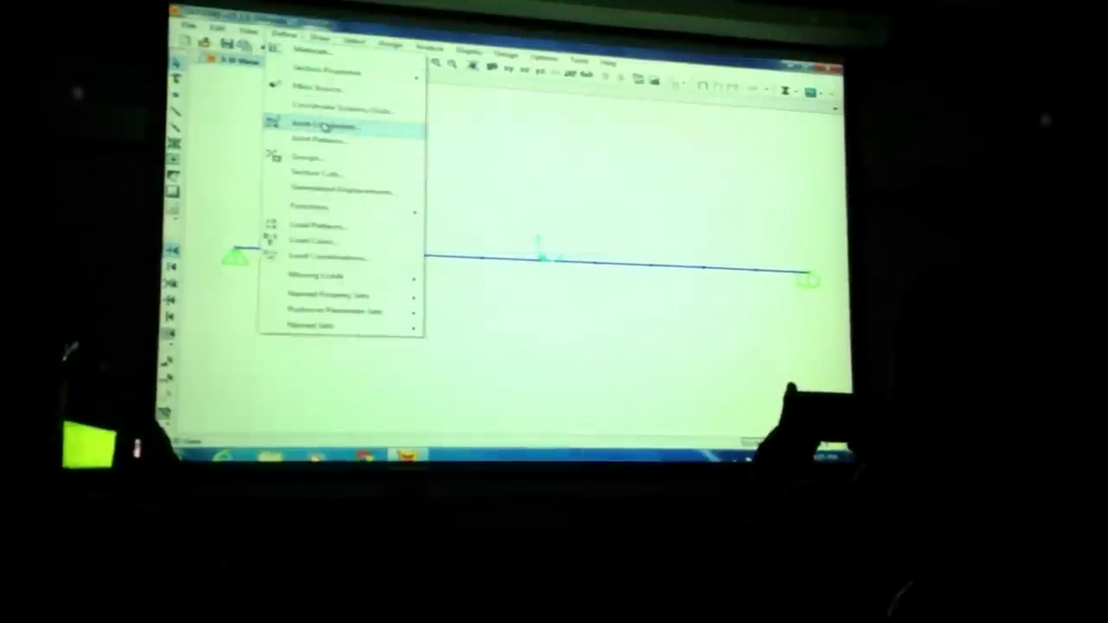
{"action": "left_click", "coordinate": [337, 245]}
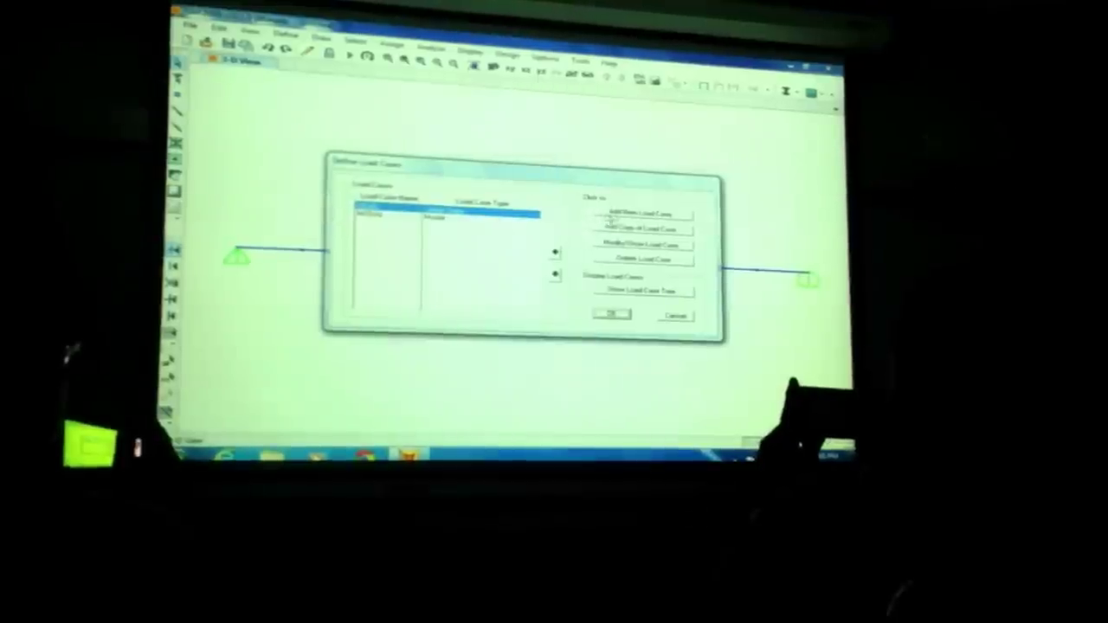
{"action": "left_click", "coordinate": [616, 214]}
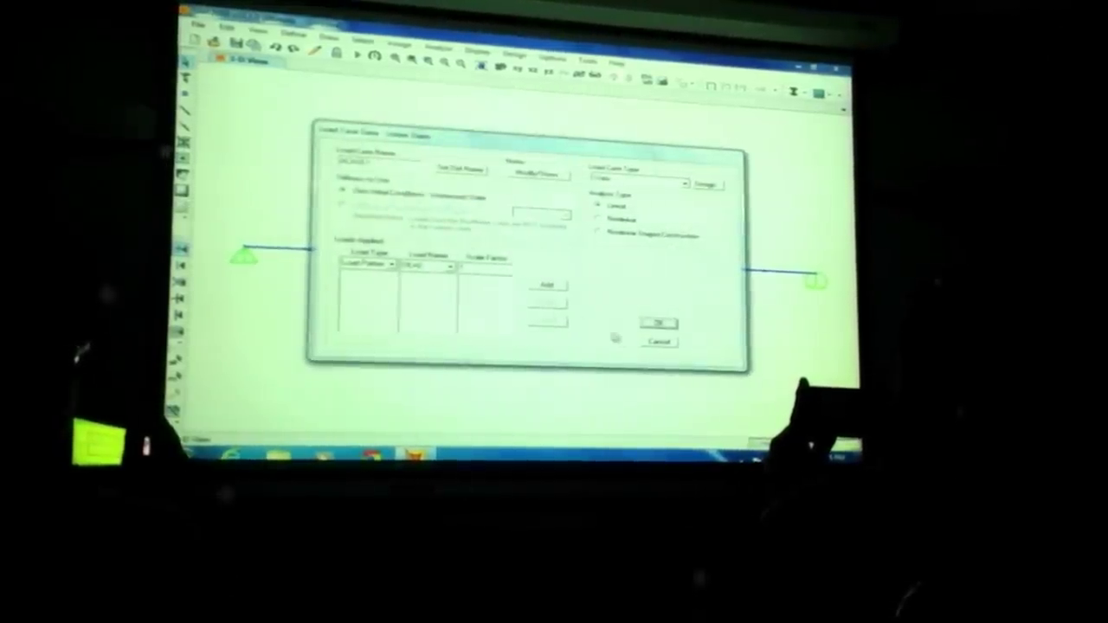
{"action": "left_click", "coordinate": [658, 323]}
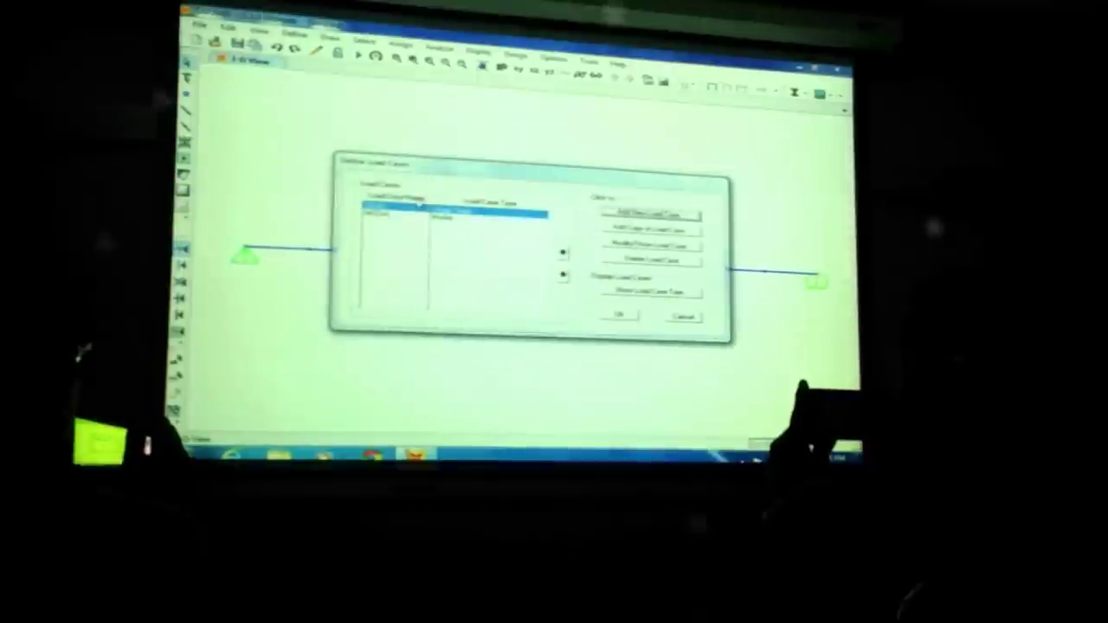
{"action": "left_click", "coordinate": [679, 317]}
Add a new load pattern of the chosen type alongside DEAD
{"action": "left_click", "coordinate": [303, 33]}
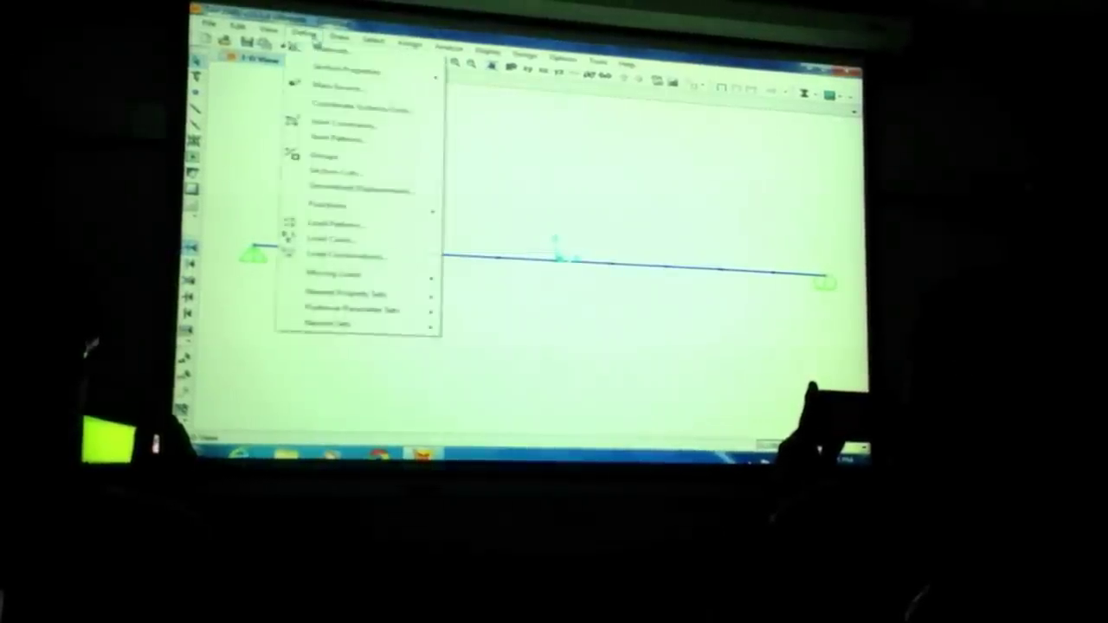
{"action": "left_click", "coordinate": [379, 223]}
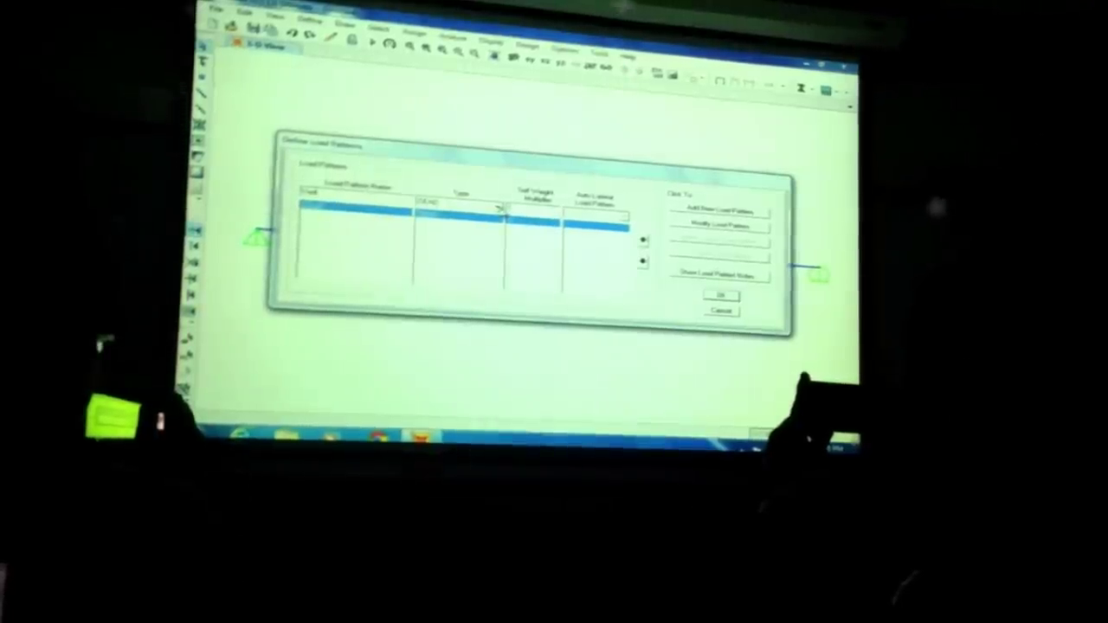
{"action": "left_click", "coordinate": [500, 210]}
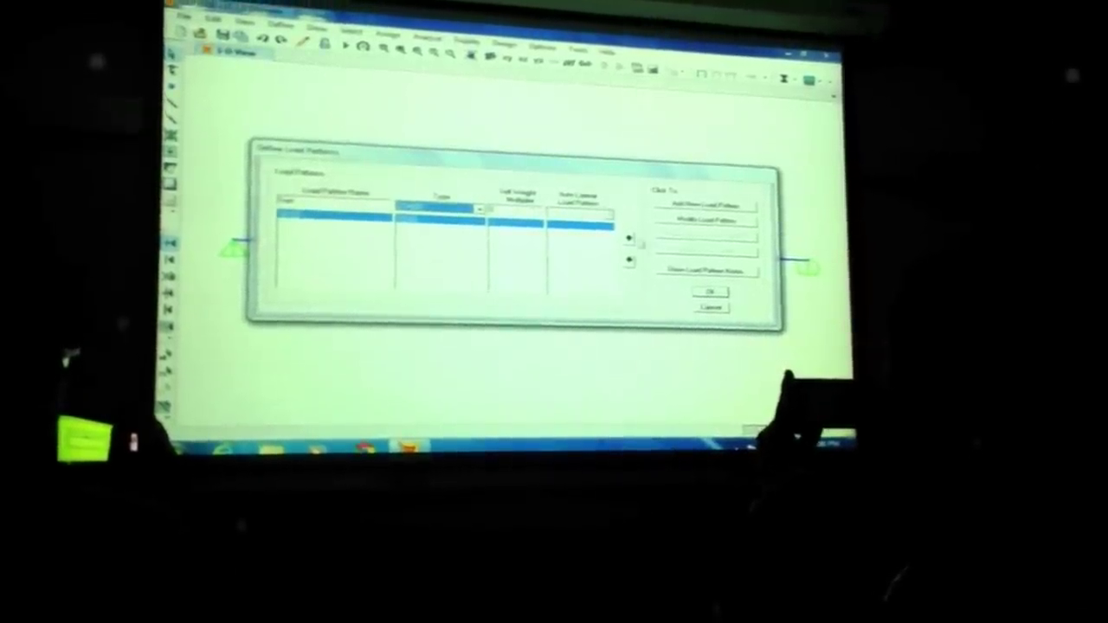
{"action": "left_click", "coordinate": [697, 206]}
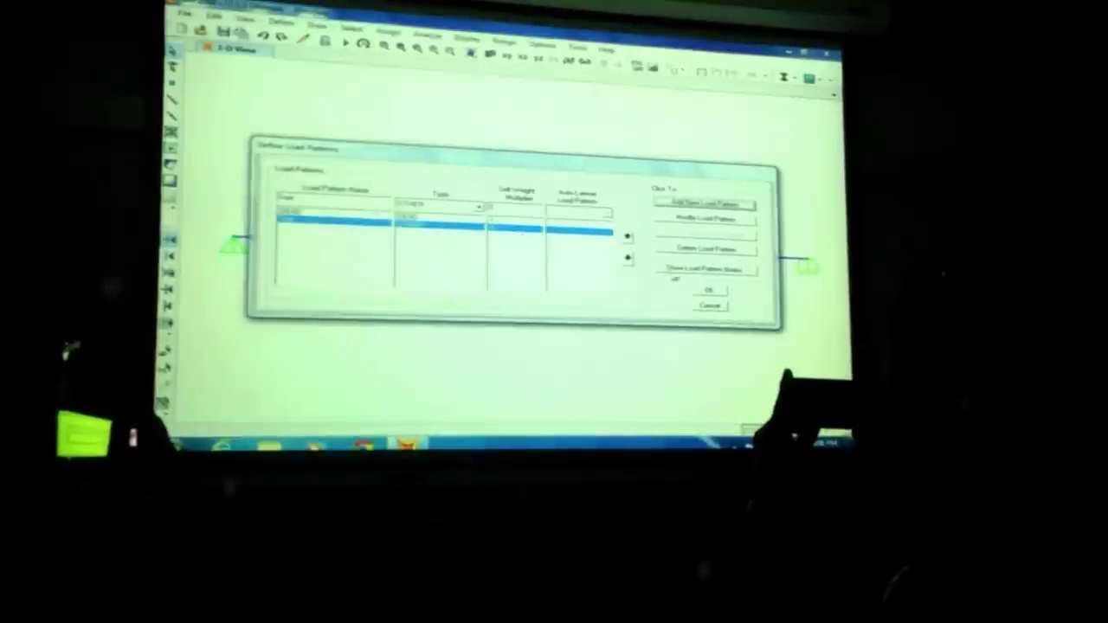
{"action": "left_click", "coordinate": [704, 293]}
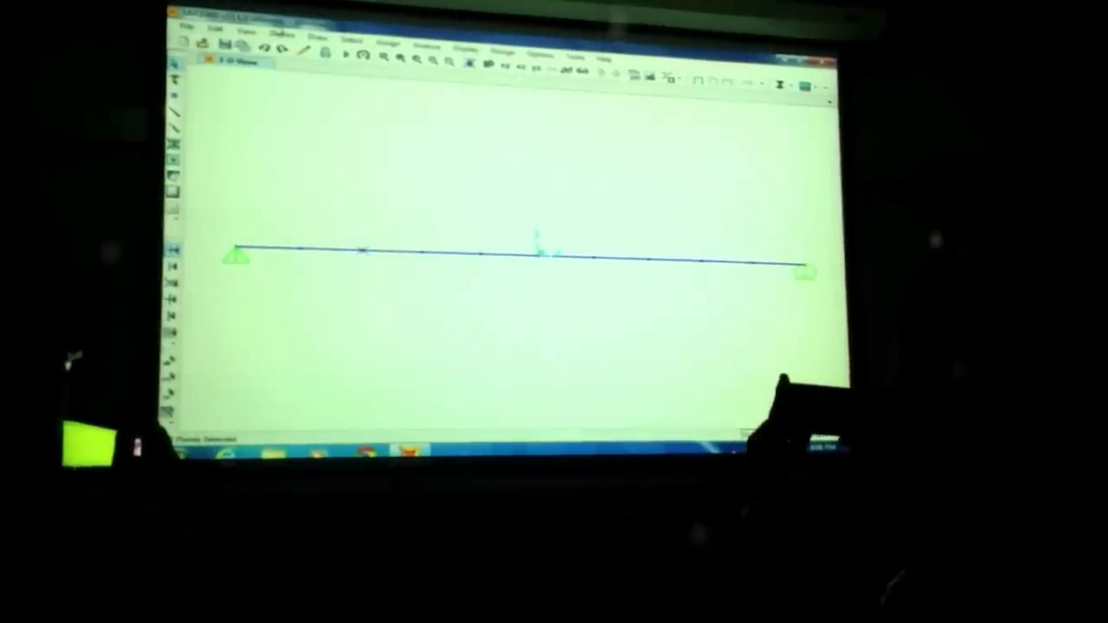
Assign a negative Global Z joint force under the new load pattern to the selected joint
{"action": "left_click", "coordinate": [396, 45]}
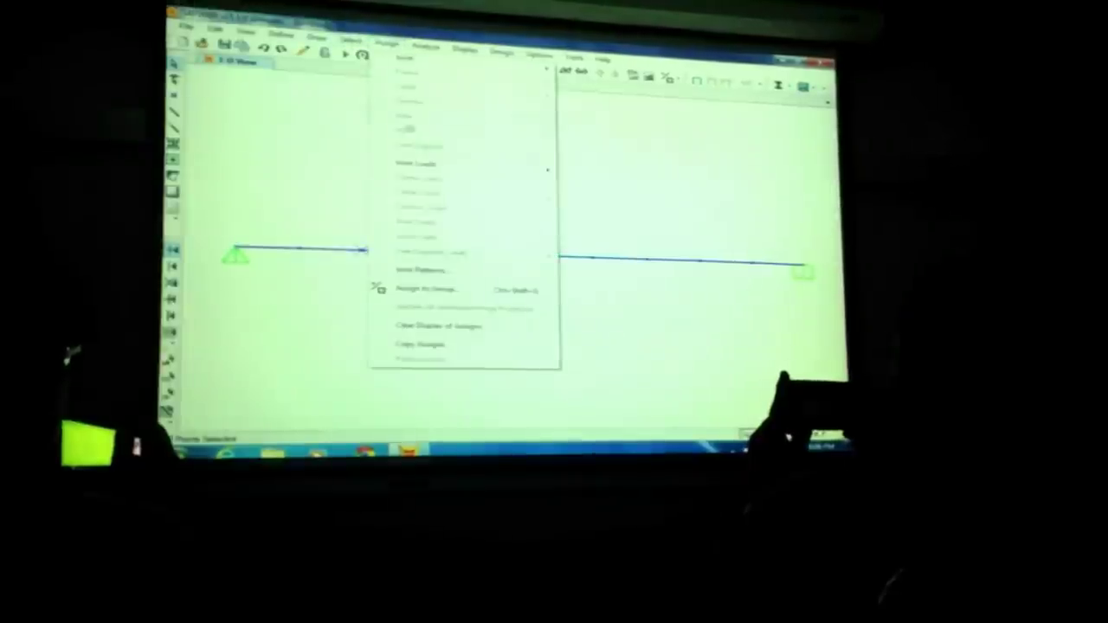
{"action": "left_click", "coordinate": [590, 173]}
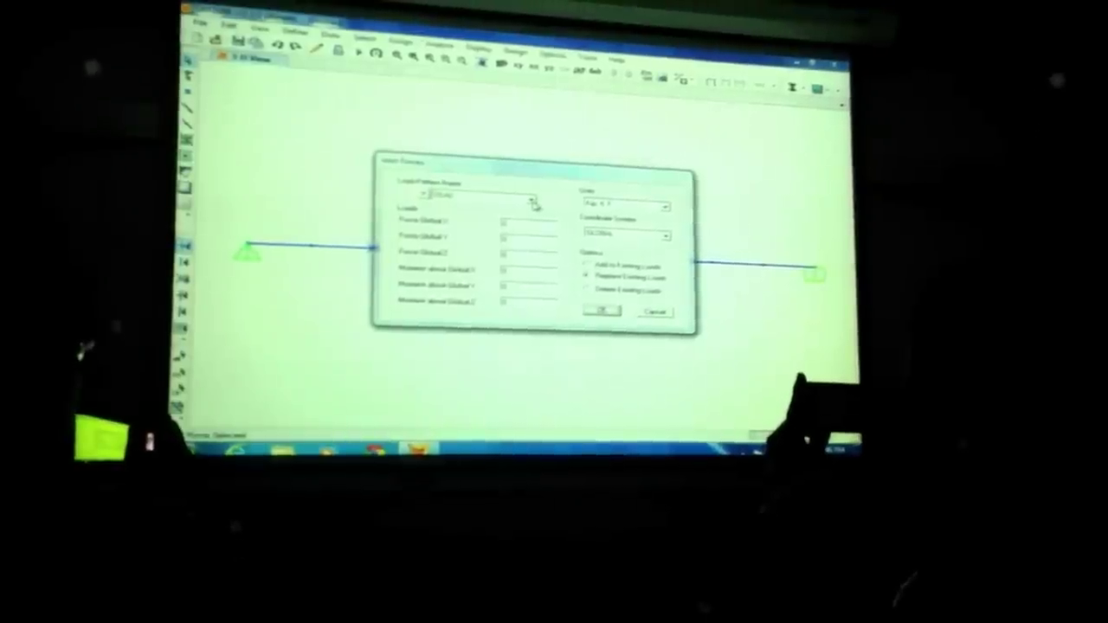
{"action": "left_click", "coordinate": [535, 203]}
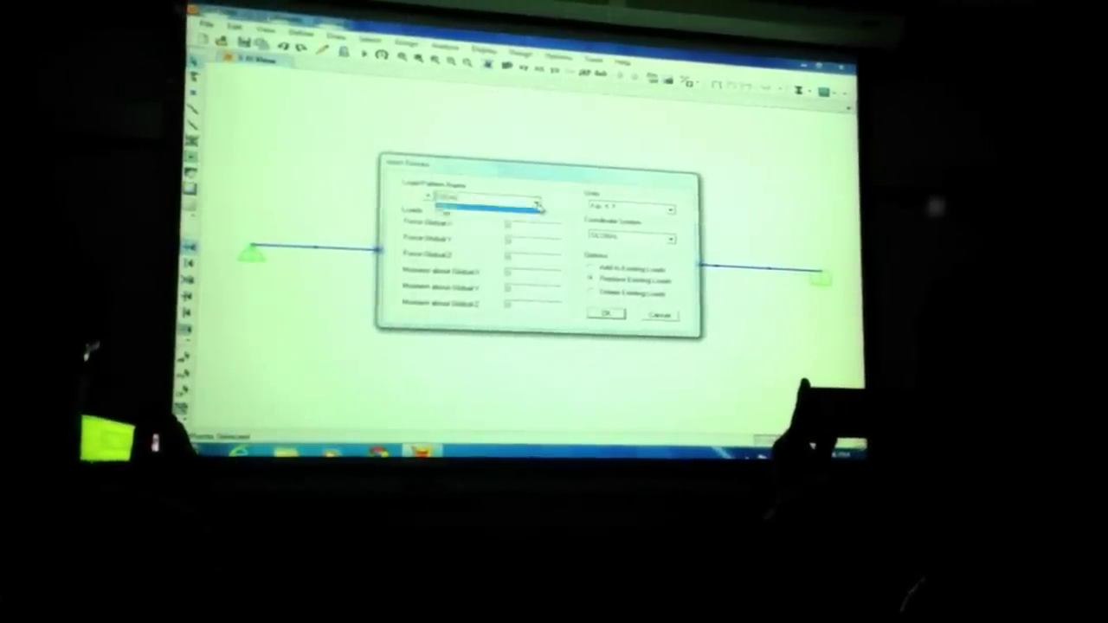
{"action": "left_click", "coordinate": [531, 215]}
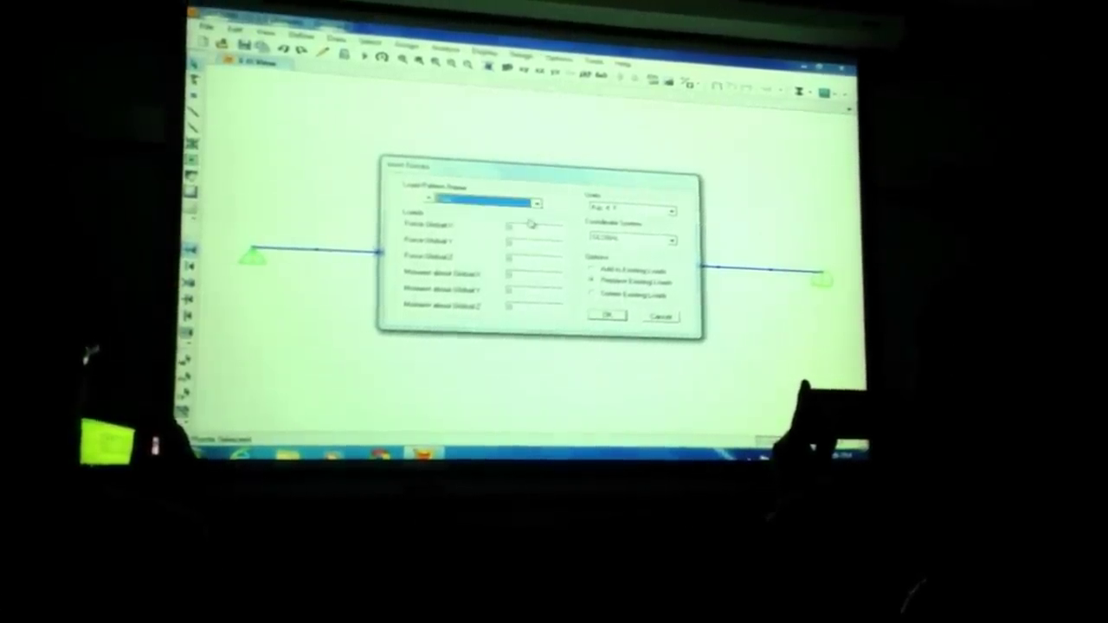
{"action": "left_click", "coordinate": [509, 232]}
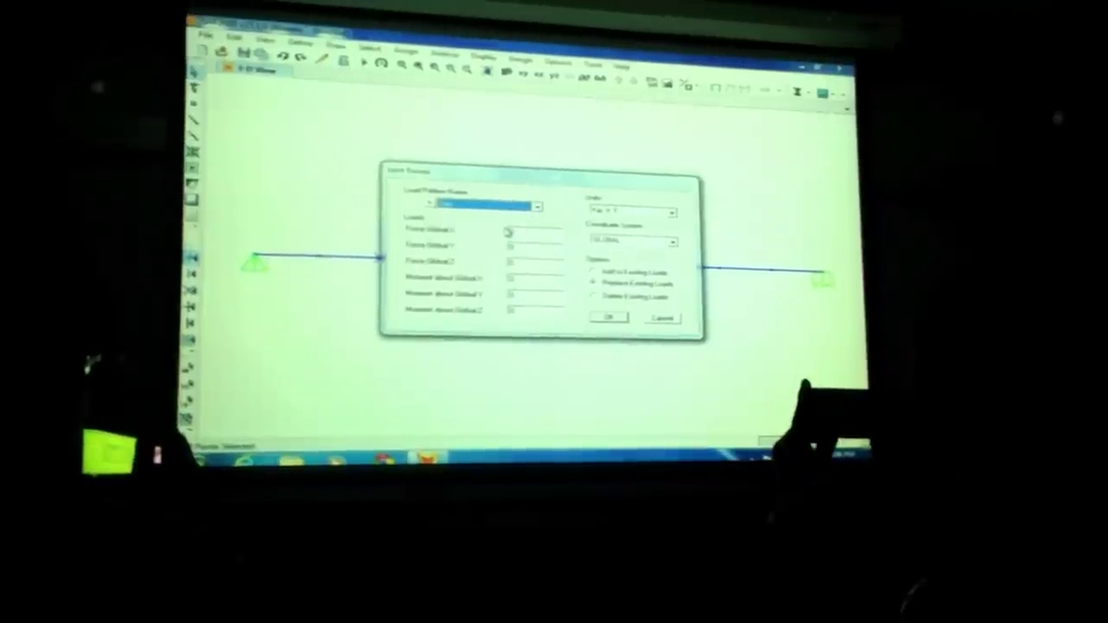
{"action": "left_click", "coordinate": [512, 267]}
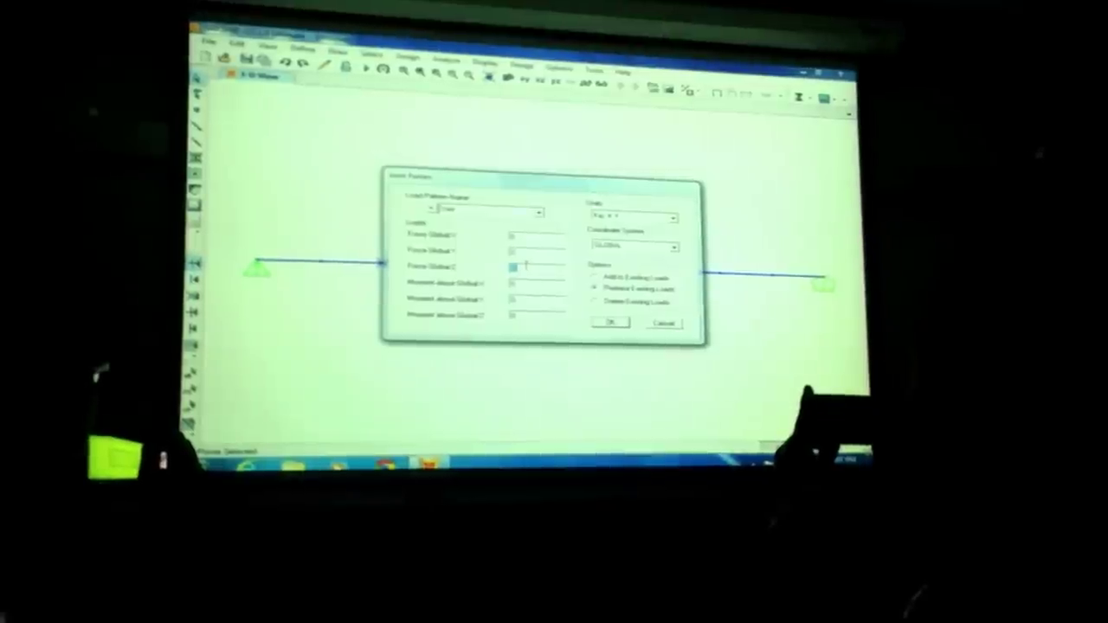
{"action": "type", "text": "-100"}
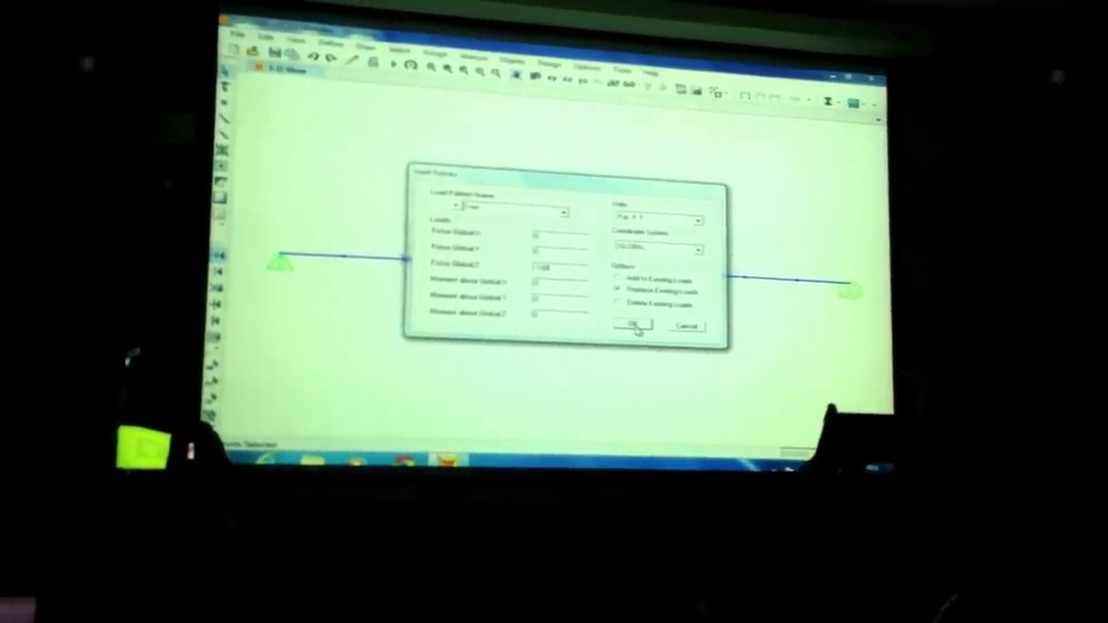
{"action": "left_click", "coordinate": [637, 328]}
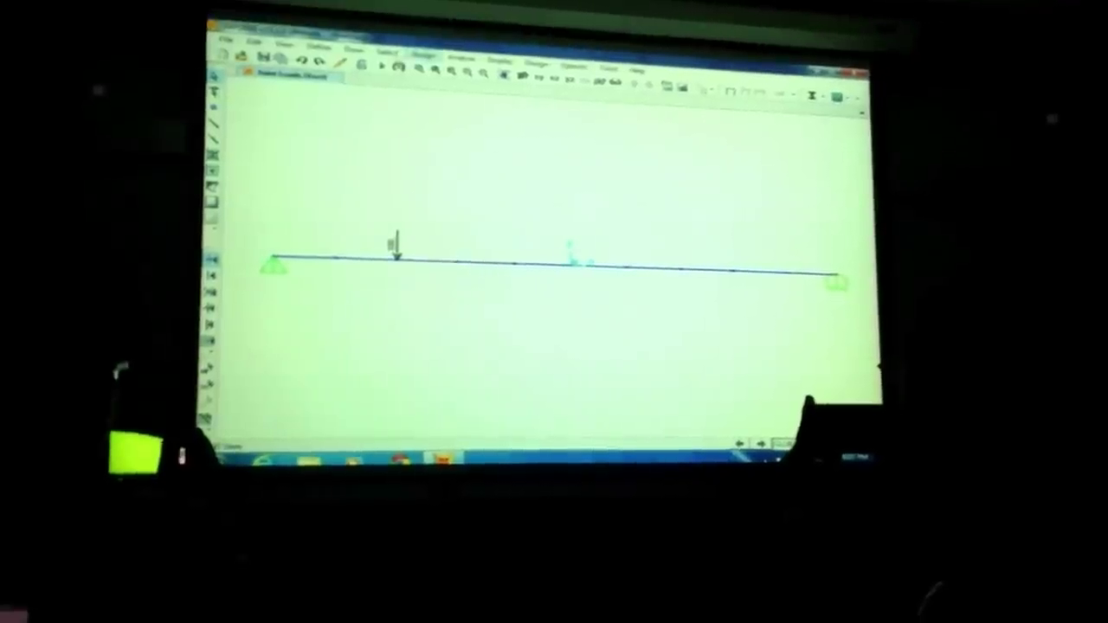
Start Save As and browse to the course folder via the desktop shortcut
{"action": "left_click", "coordinate": [222, 41]}
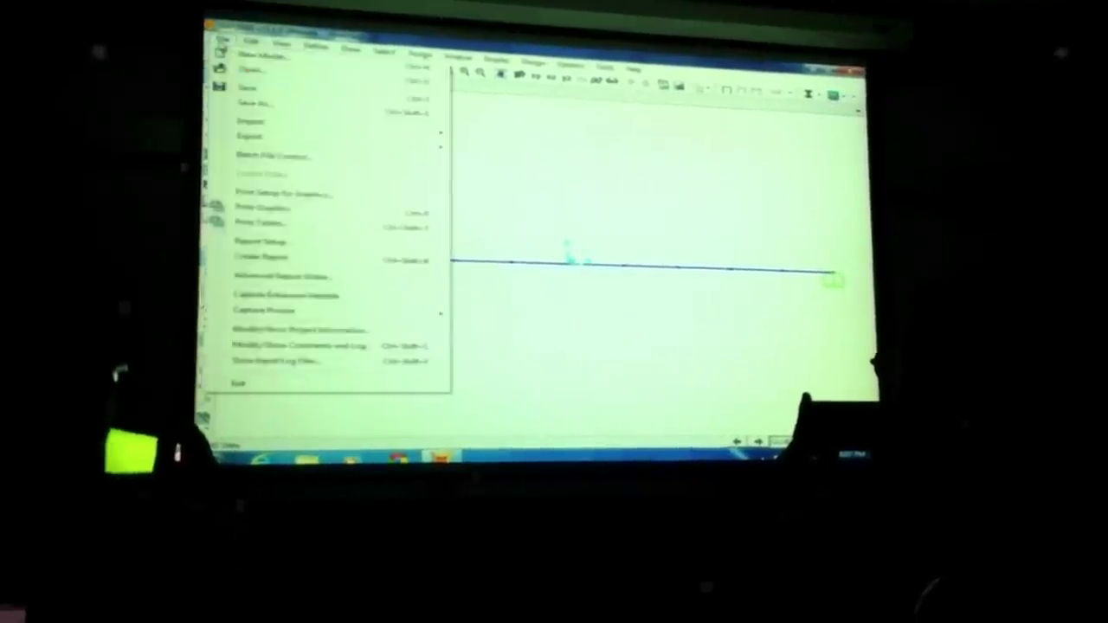
{"action": "left_click", "coordinate": [274, 105]}
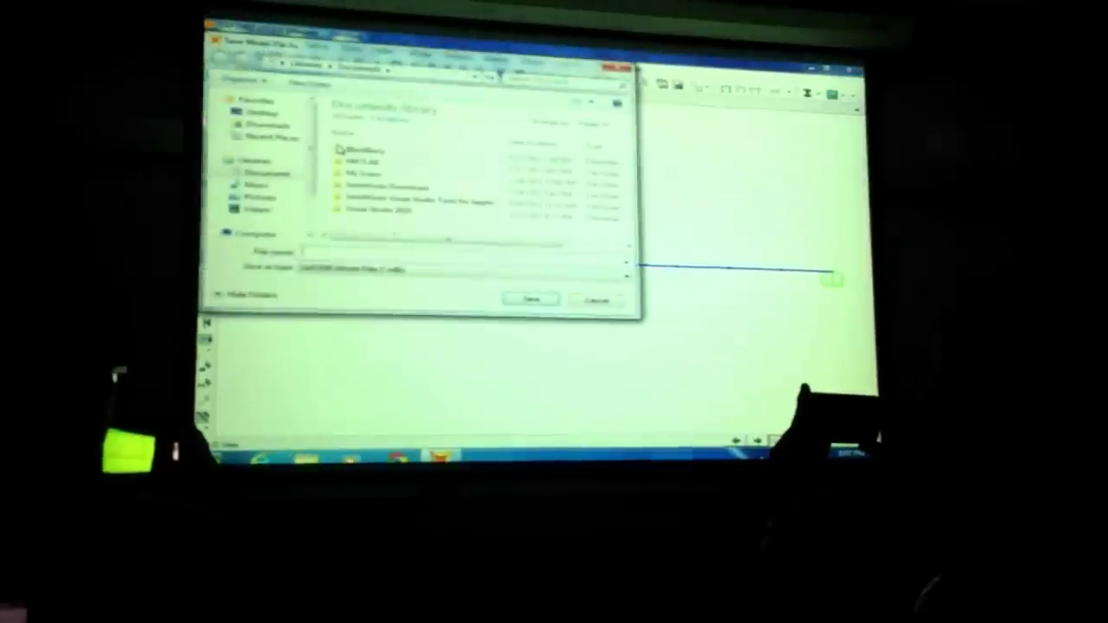
{"action": "left_click", "coordinate": [275, 119]}
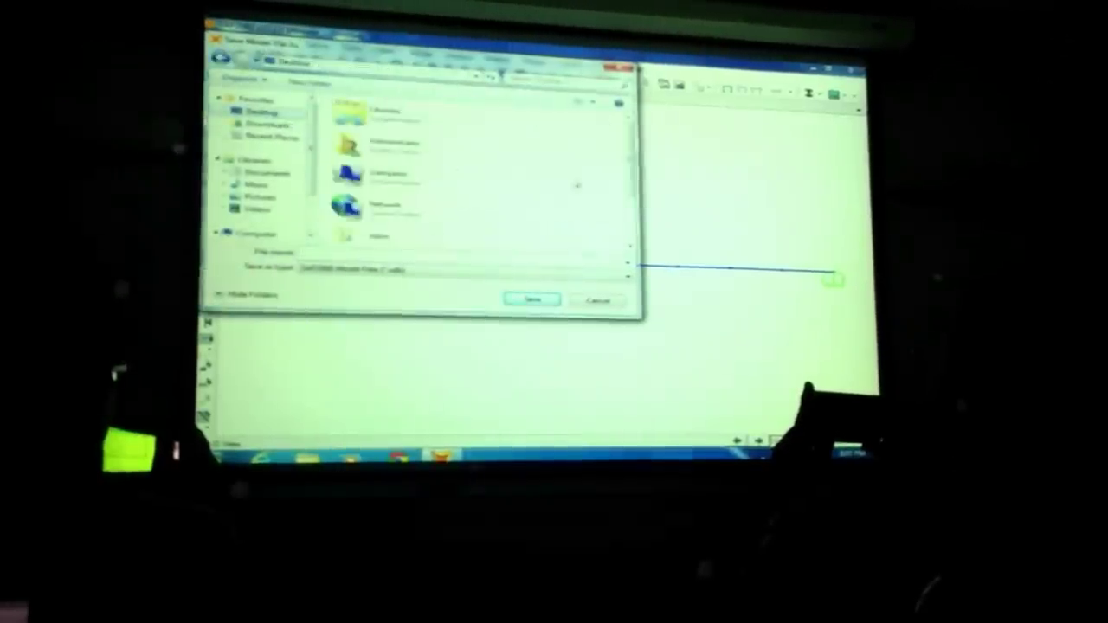
{"action": "scroll", "coordinate": [441, 238], "scroll_direction": "down", "scroll_amount": 2}
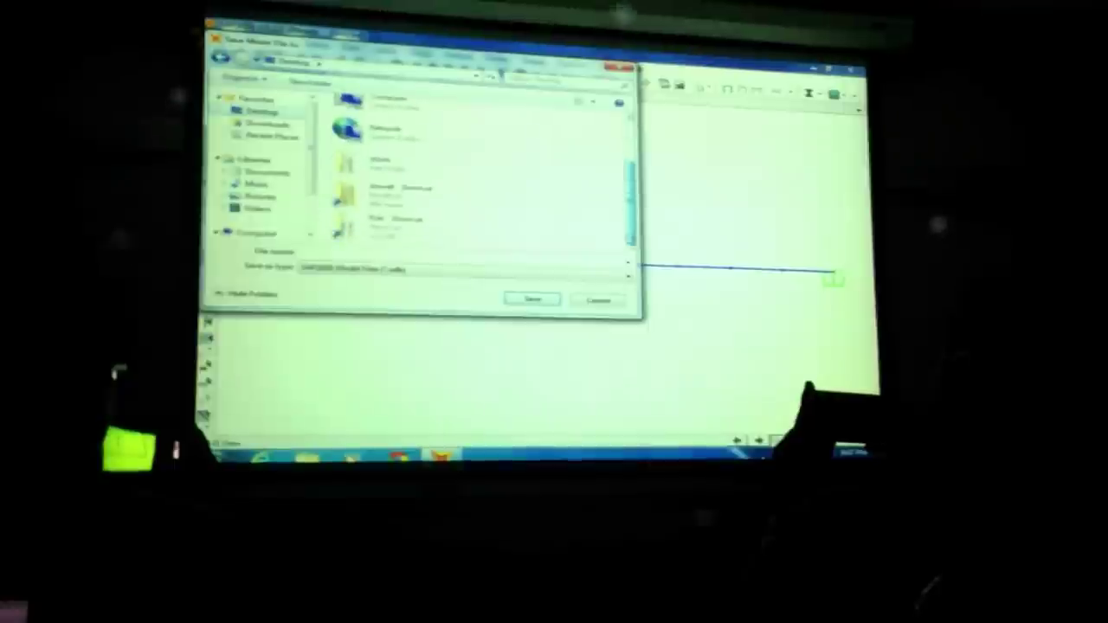
{"action": "double_click", "coordinate": [438, 225]}
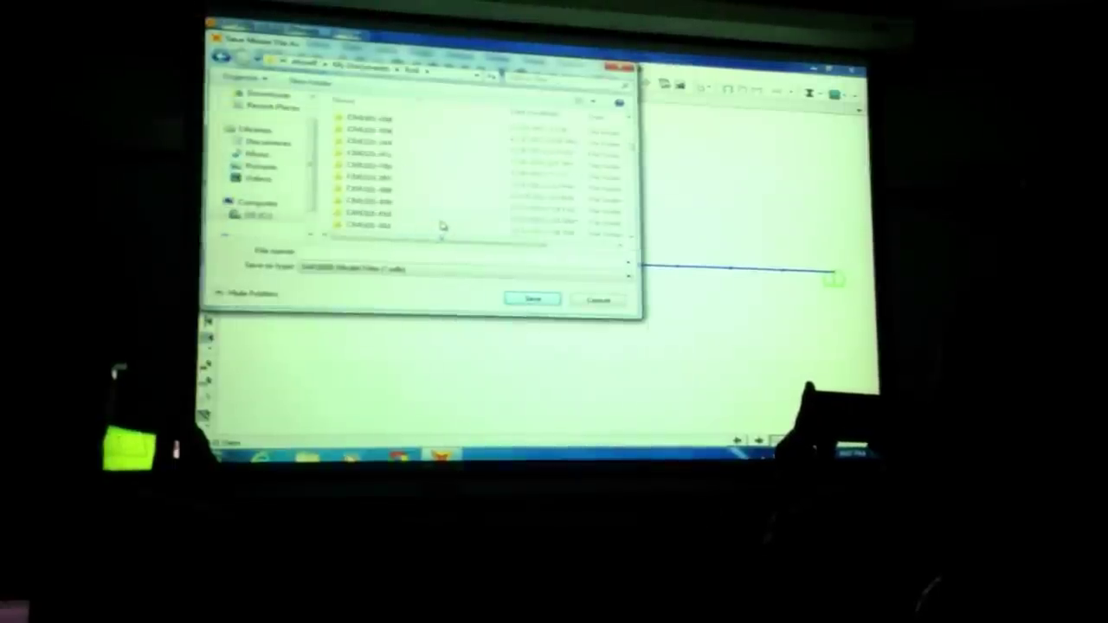
{"action": "scroll", "coordinate": [441, 225], "scroll_direction": "down", "scroll_amount": 2}
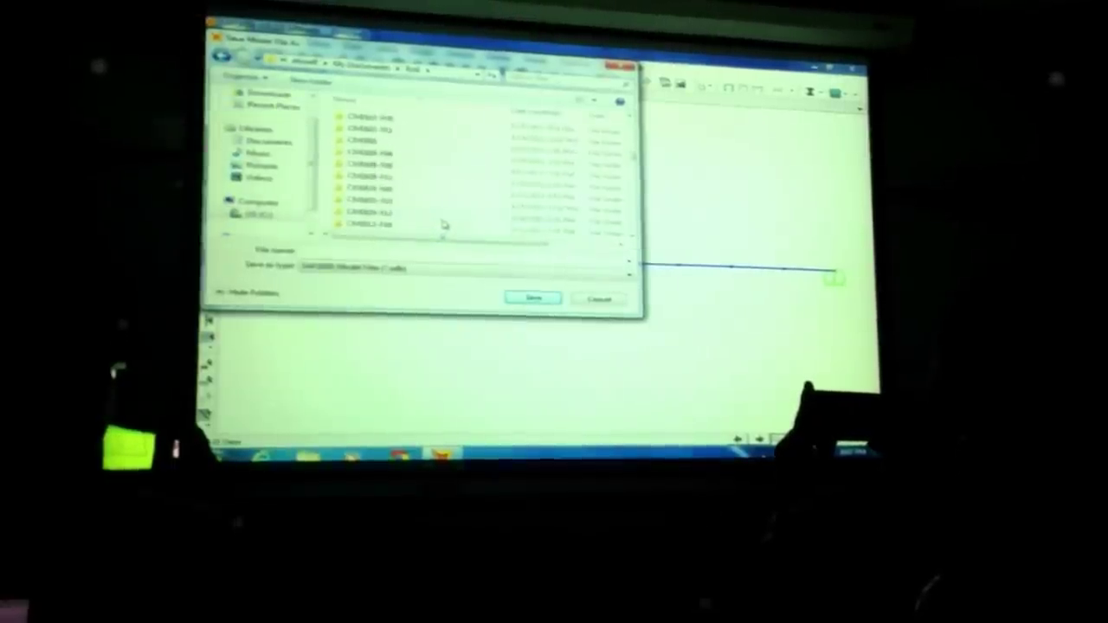
{"action": "scroll", "coordinate": [443, 225], "scroll_direction": "down", "scroll_amount": 2}
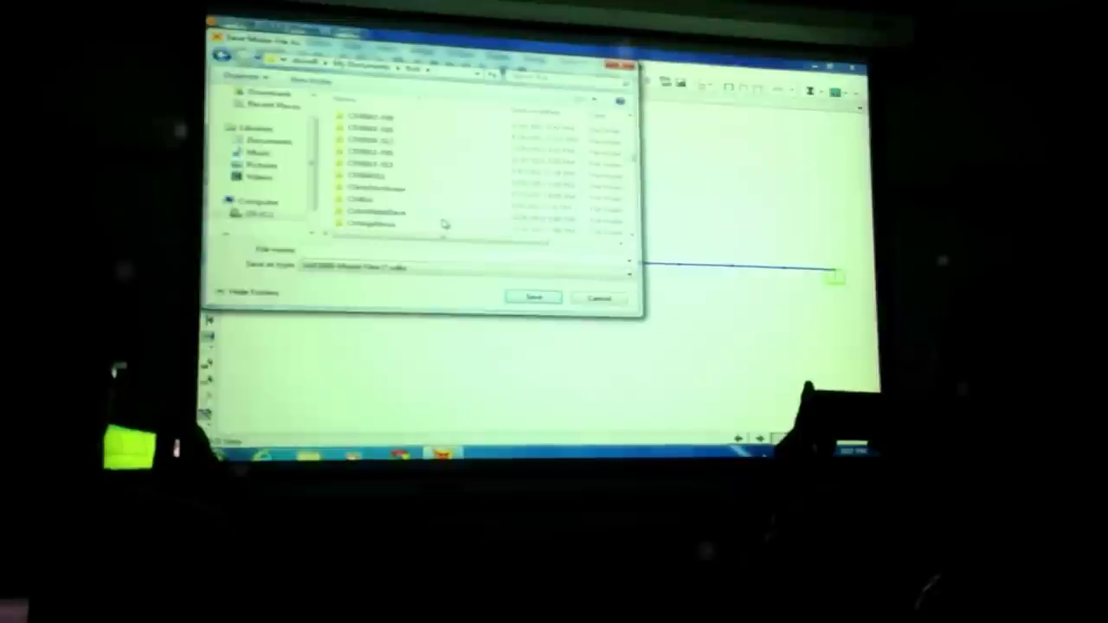
{"action": "left_click", "coordinate": [396, 171]}
{"action": "double_click", "coordinate": [396, 171]}
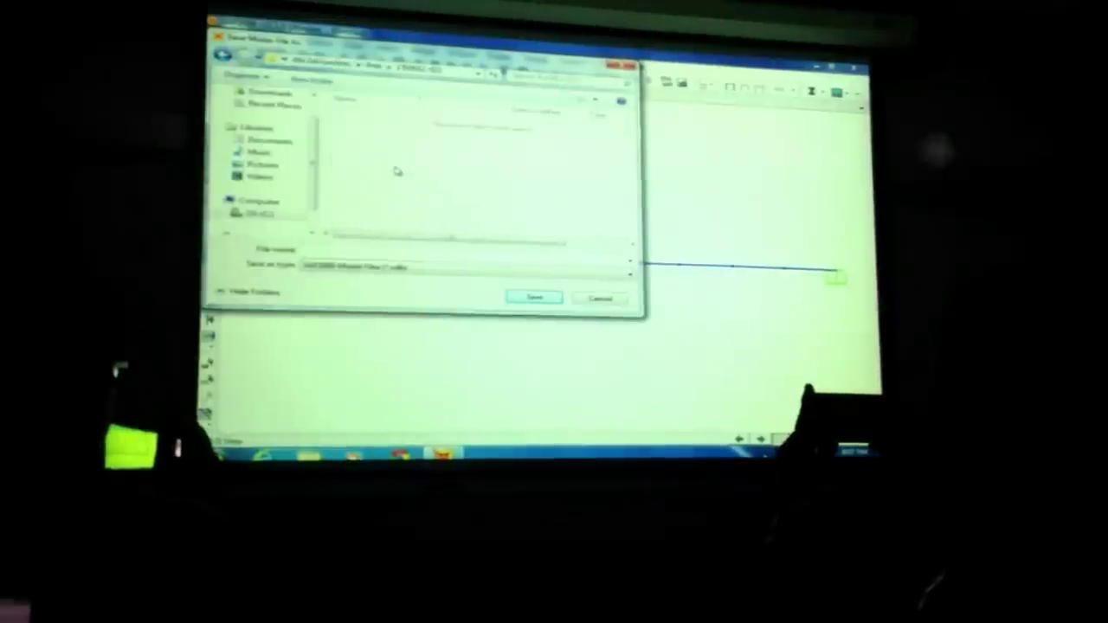
Create a new folder named Arch and save the model file inside it
{"action": "left_click", "coordinate": [330, 84]}
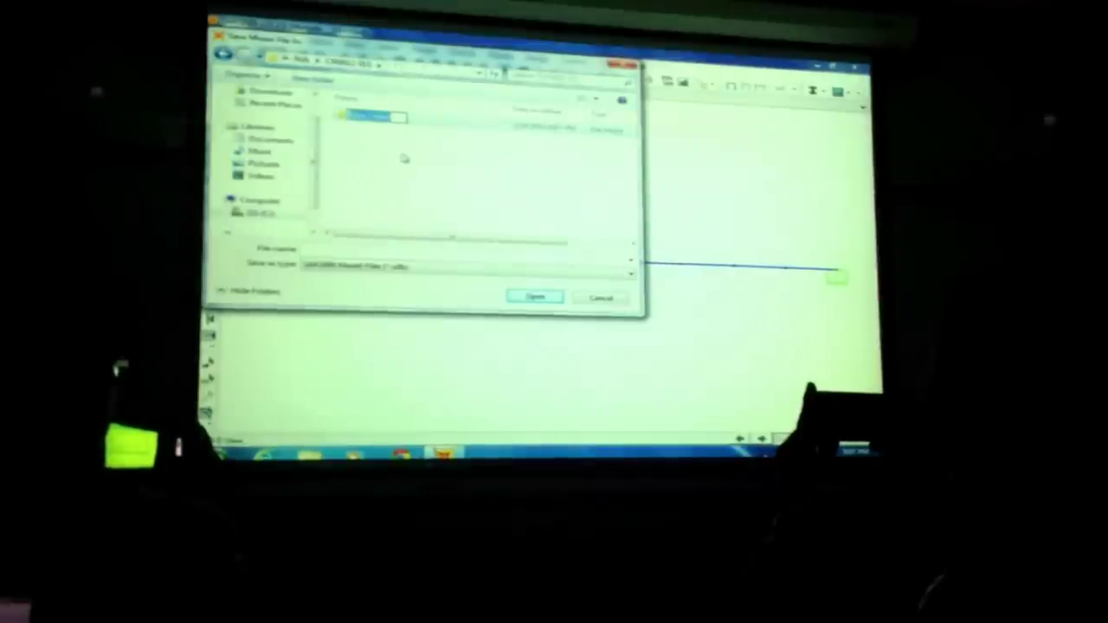
{"action": "type", "text": "Arch"}
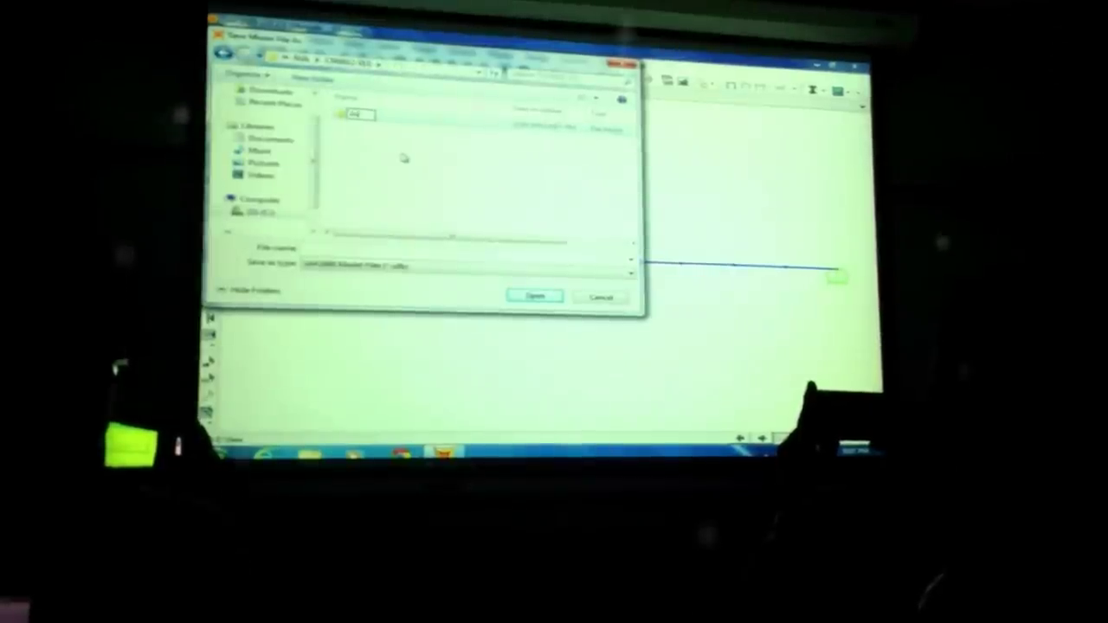
{"action": "key", "text": "Return"}
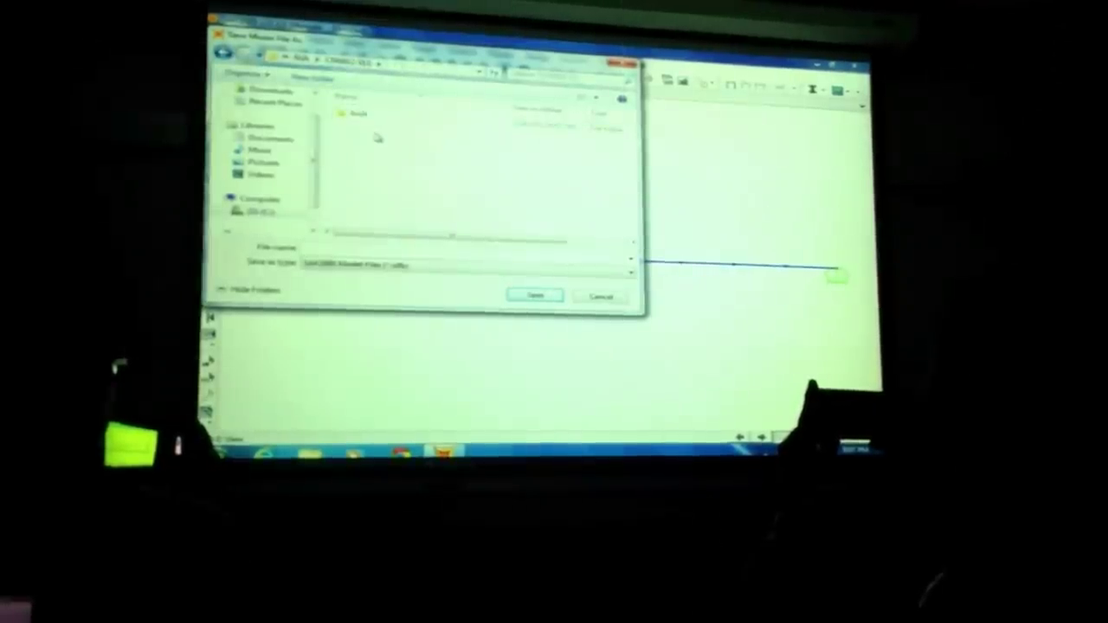
{"action": "double_click", "coordinate": [371, 116]}
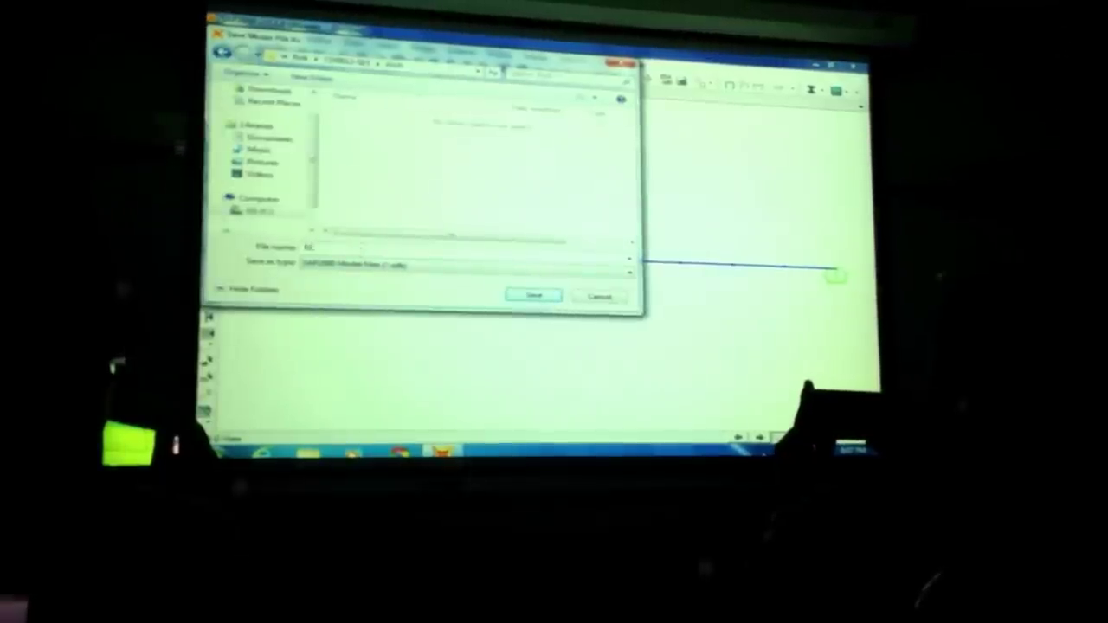
{"action": "left_click", "coordinate": [518, 296]}
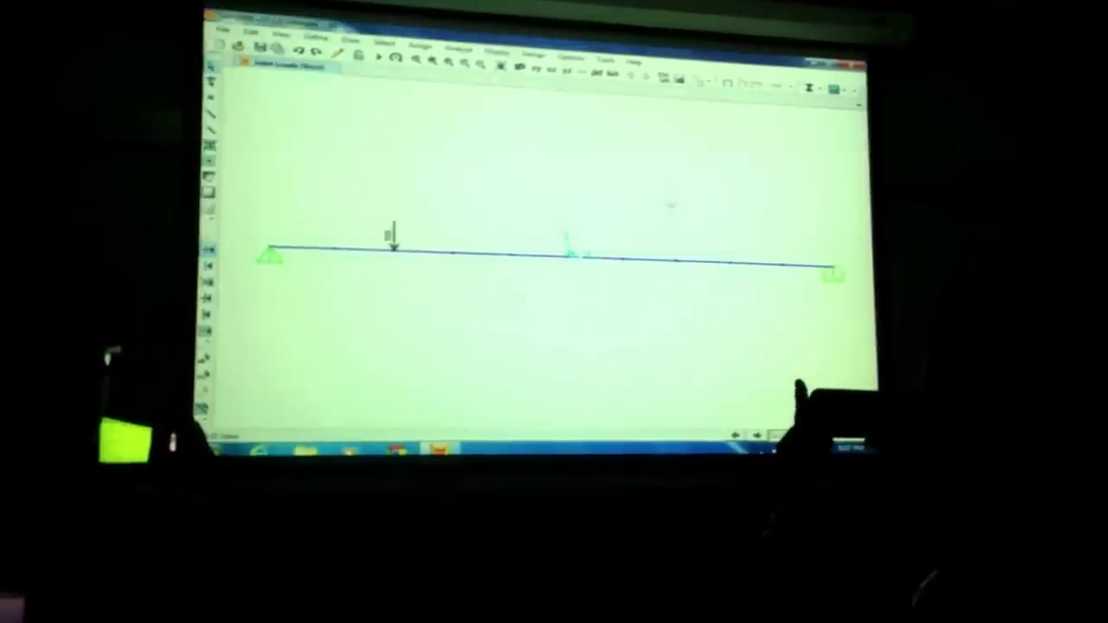
Run the analysis on the set load cases to display the beam's deflected shape
{"action": "left_click", "coordinate": [468, 49]}
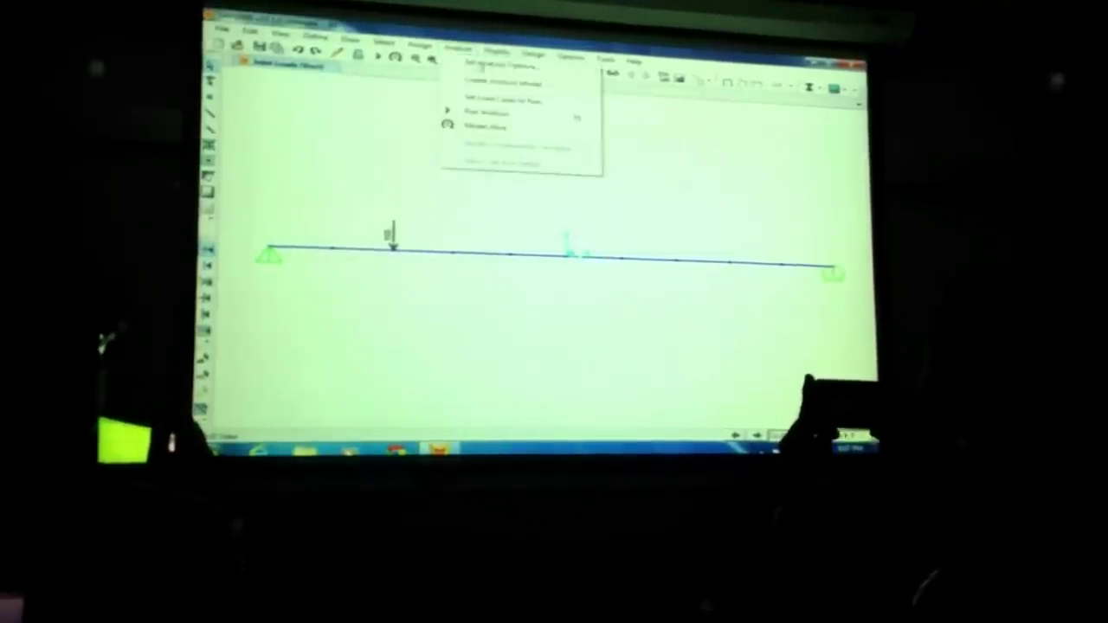
{"action": "left_click", "coordinate": [507, 113]}
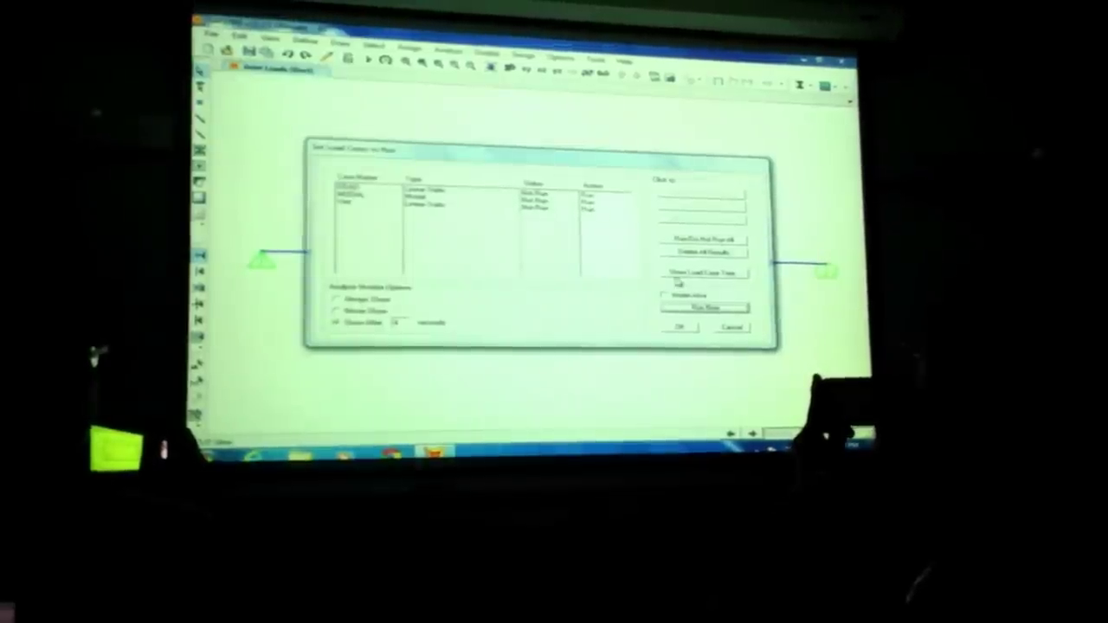
{"action": "left_click", "coordinate": [698, 310]}
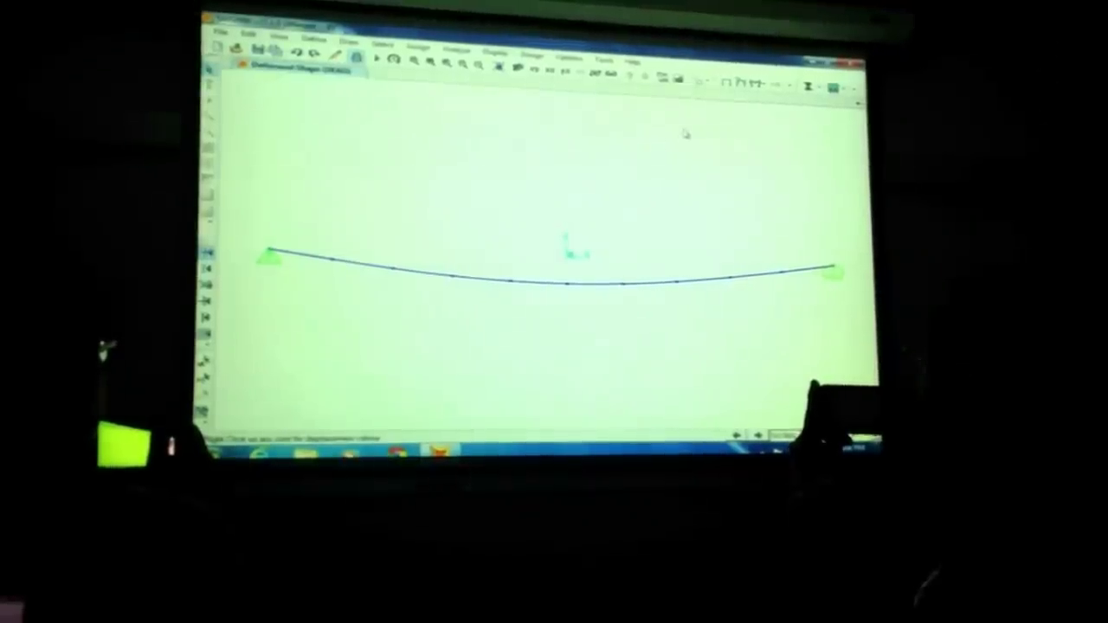
Show the beam's deformed shape using a fixed scale factor
{"action": "left_click", "coordinate": [736, 81]}
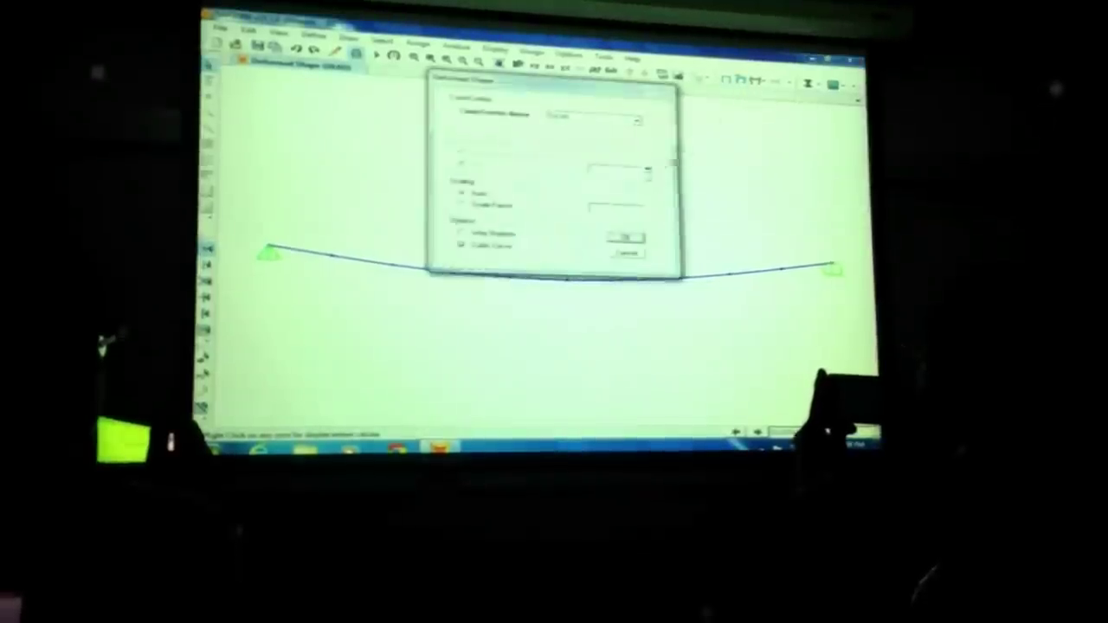
{"action": "left_click", "coordinate": [492, 206]}
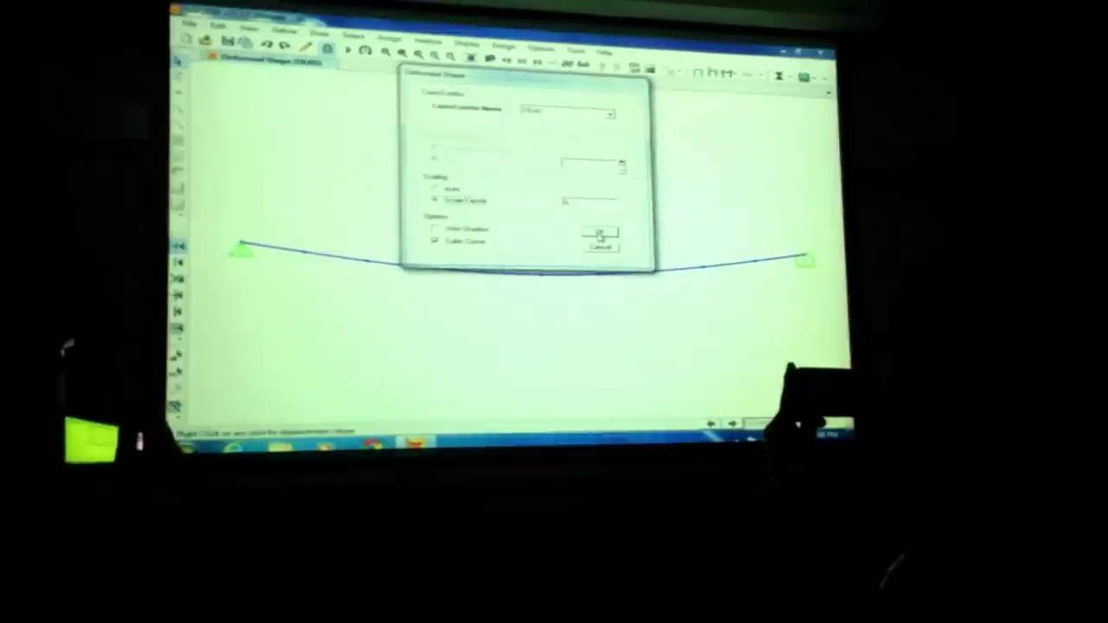
{"action": "left_click", "coordinate": [600, 235]}
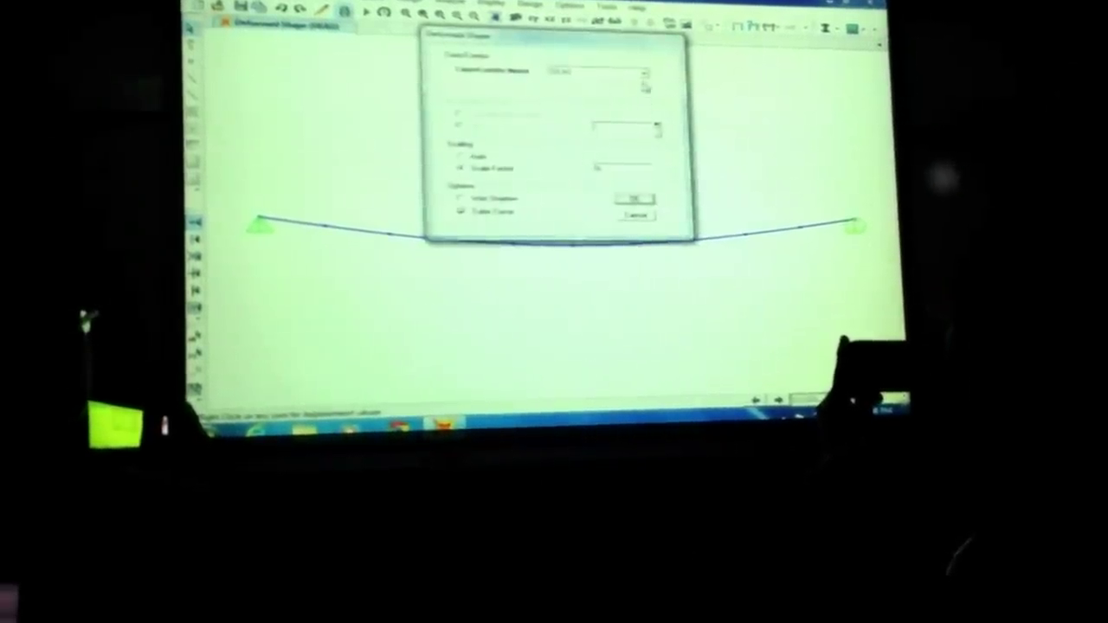
Switch the deformed shape to the MODAL case and step through the mode shapes
{"action": "left_click", "coordinate": [645, 78]}
{"action": "left_click", "coordinate": [606, 100]}
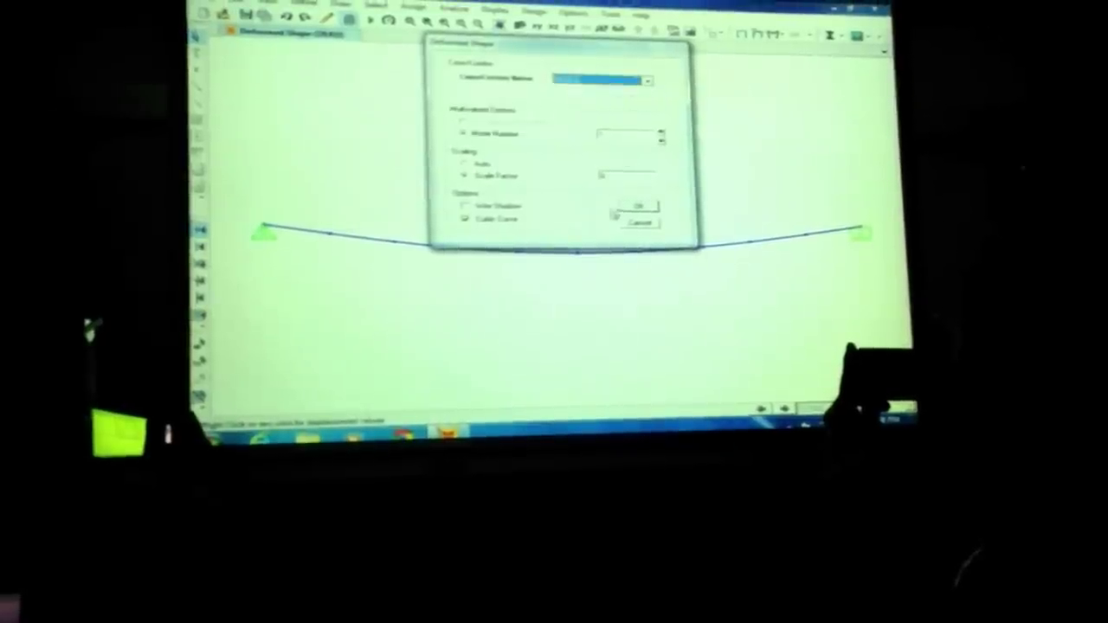
{"action": "left_click", "coordinate": [638, 207]}
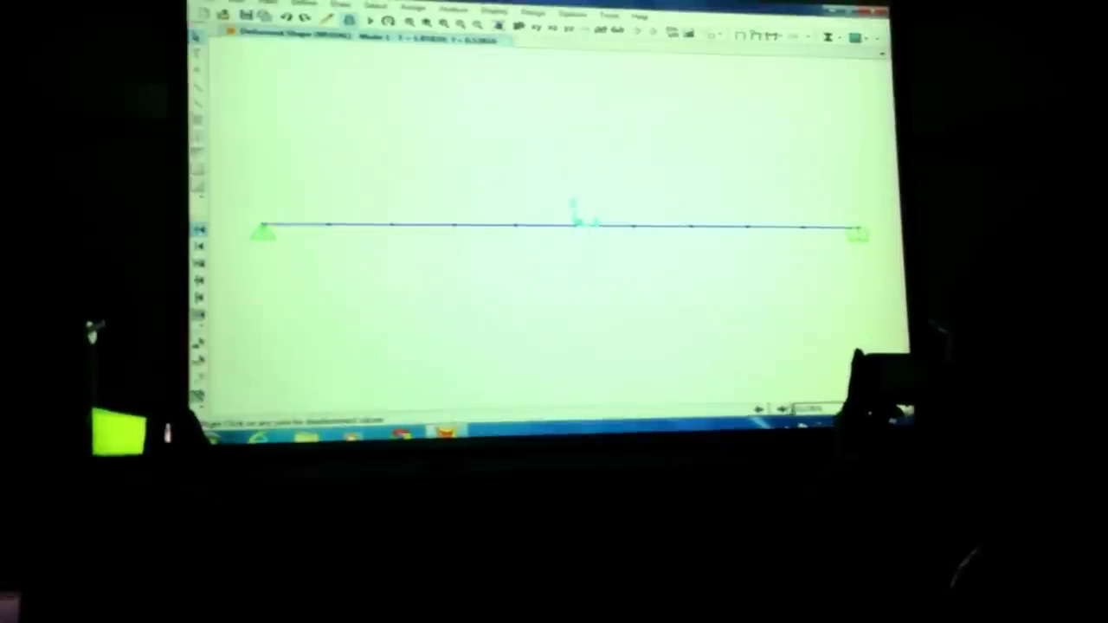
{"action": "left_click", "coordinate": [783, 410]}
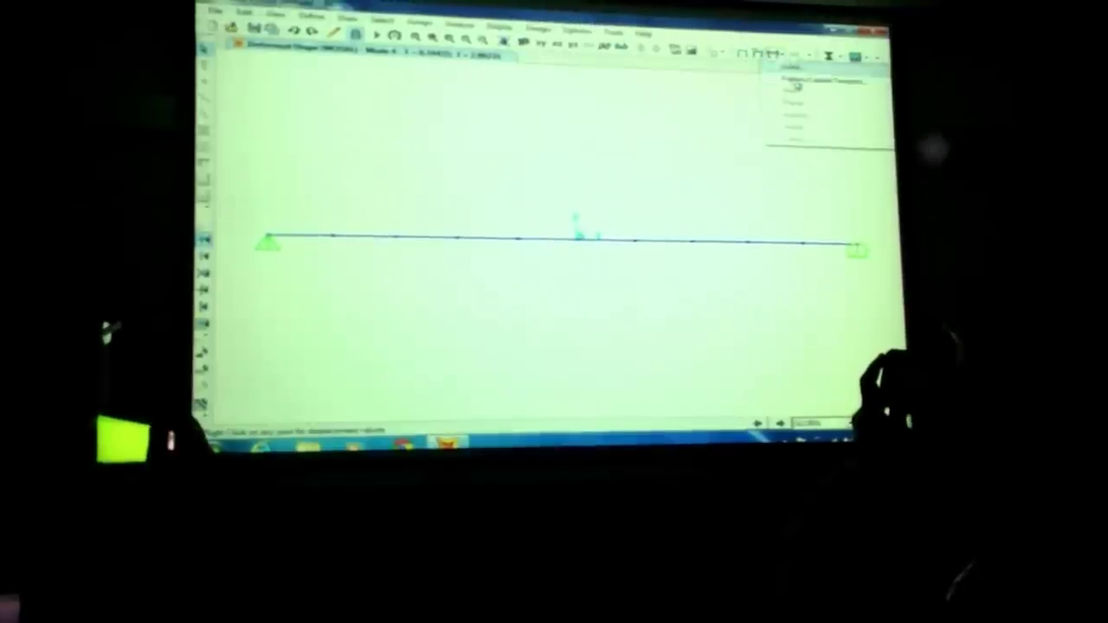
Plot the Moment 3-3 diagram along the beam for the chosen load case
{"action": "left_click", "coordinate": [794, 88]}
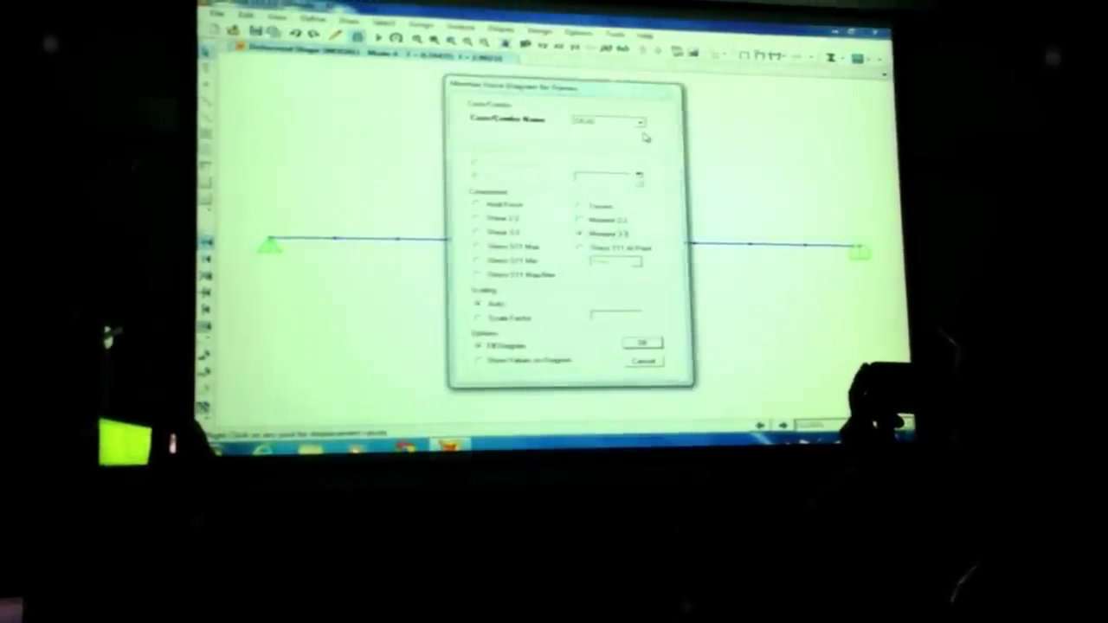
{"action": "left_click", "coordinate": [640, 123]}
{"action": "left_click", "coordinate": [610, 139]}
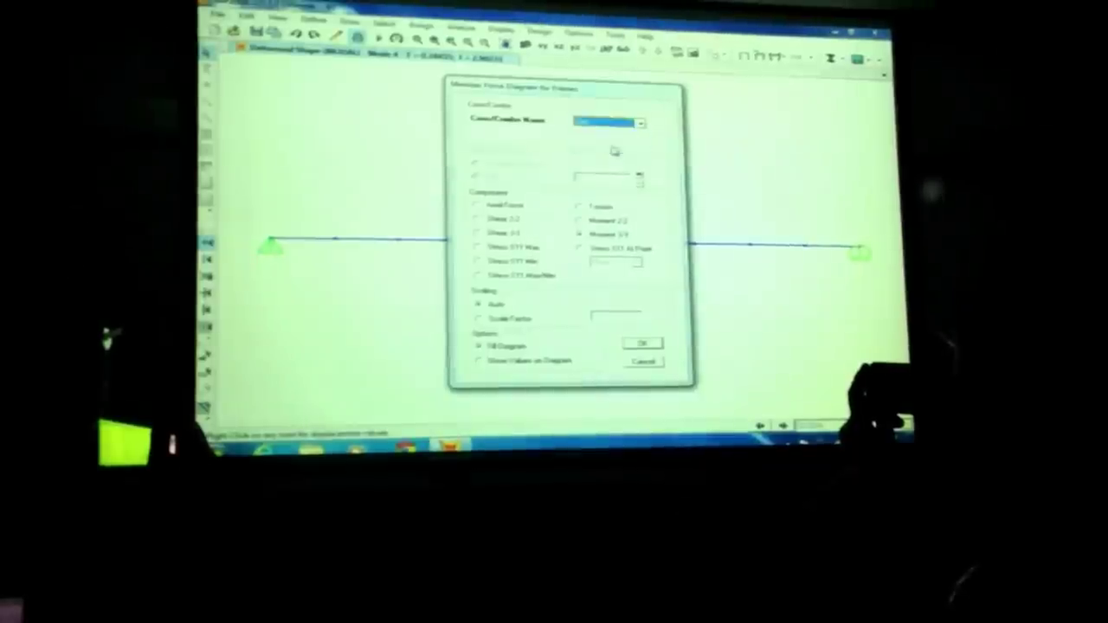
{"action": "left_click", "coordinate": [642, 343]}
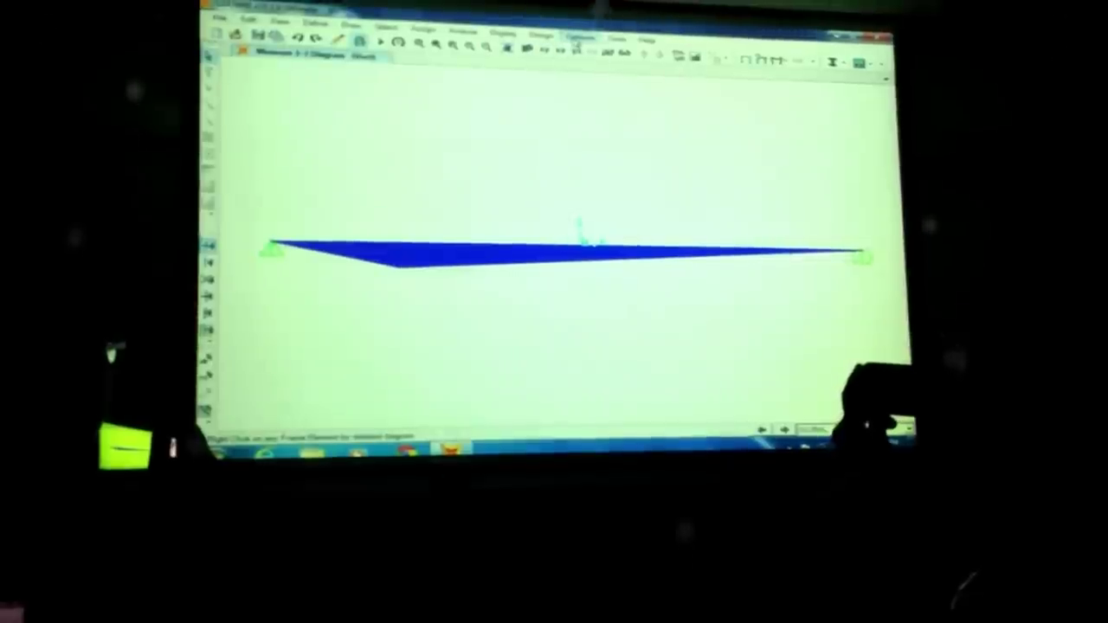
Plot moments on the tension side and label the diagram with its values
{"action": "left_click", "coordinate": [578, 40]}
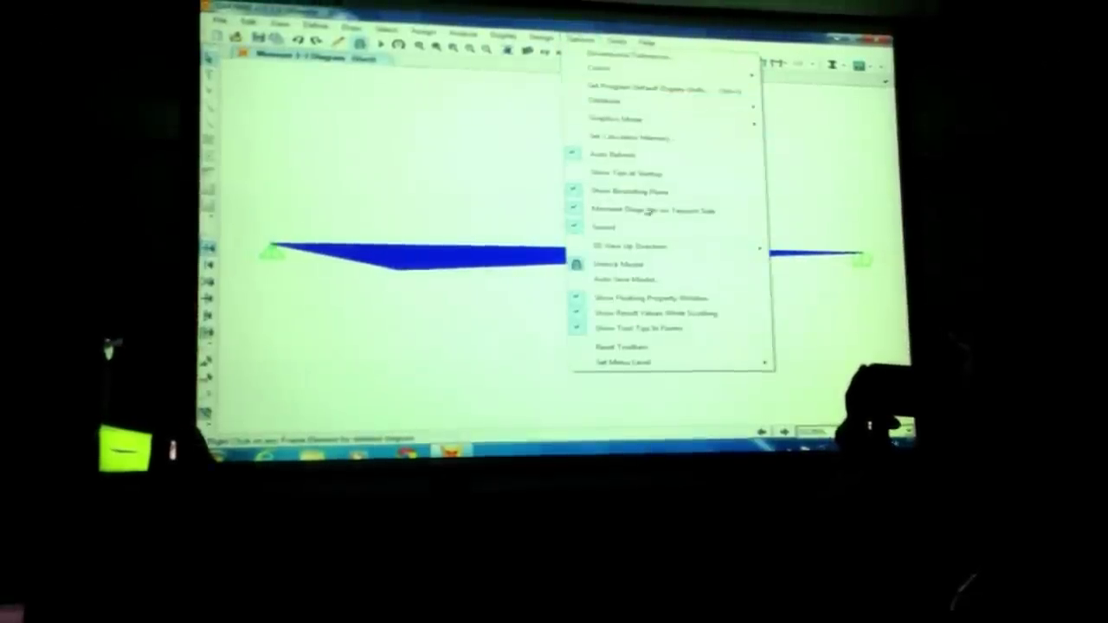
{"action": "left_click", "coordinate": [647, 212]}
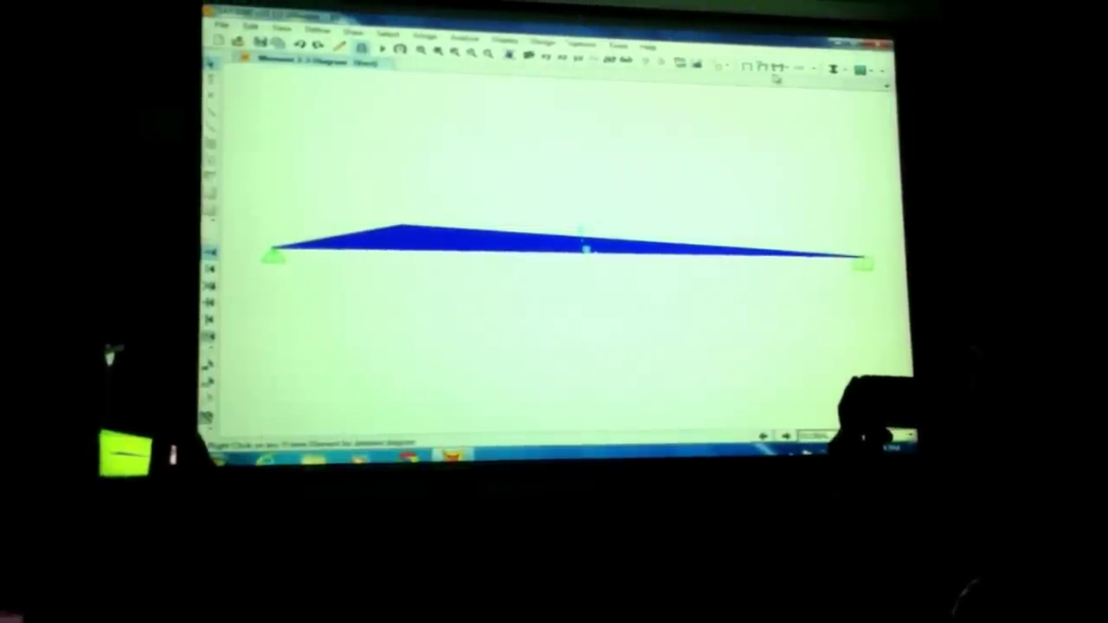
{"action": "left_click", "coordinate": [776, 68]}
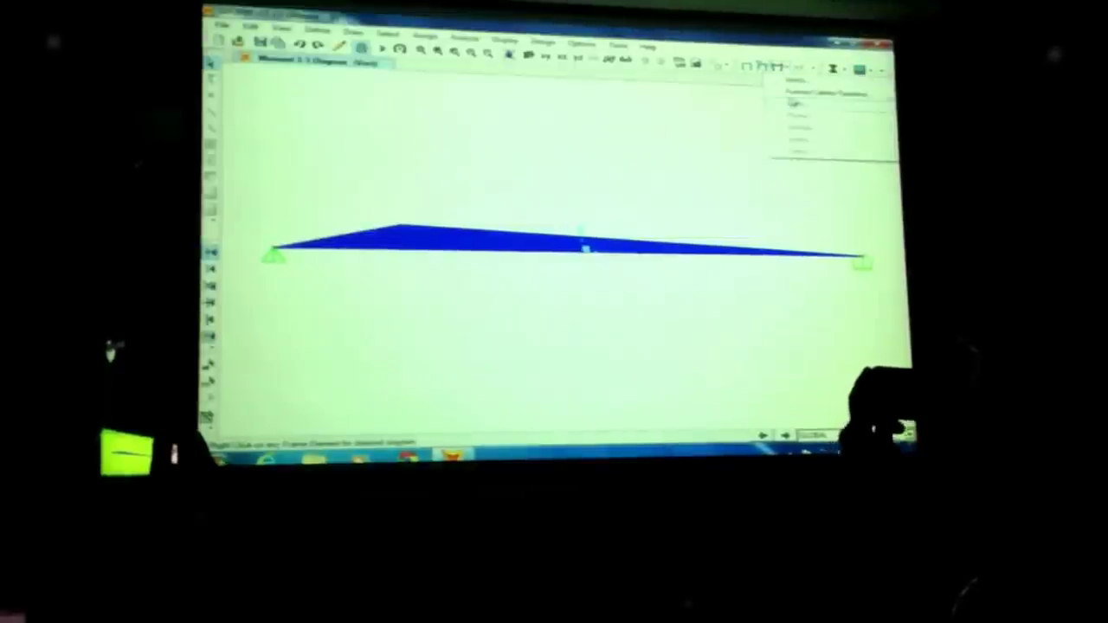
{"action": "left_click", "coordinate": [794, 102]}
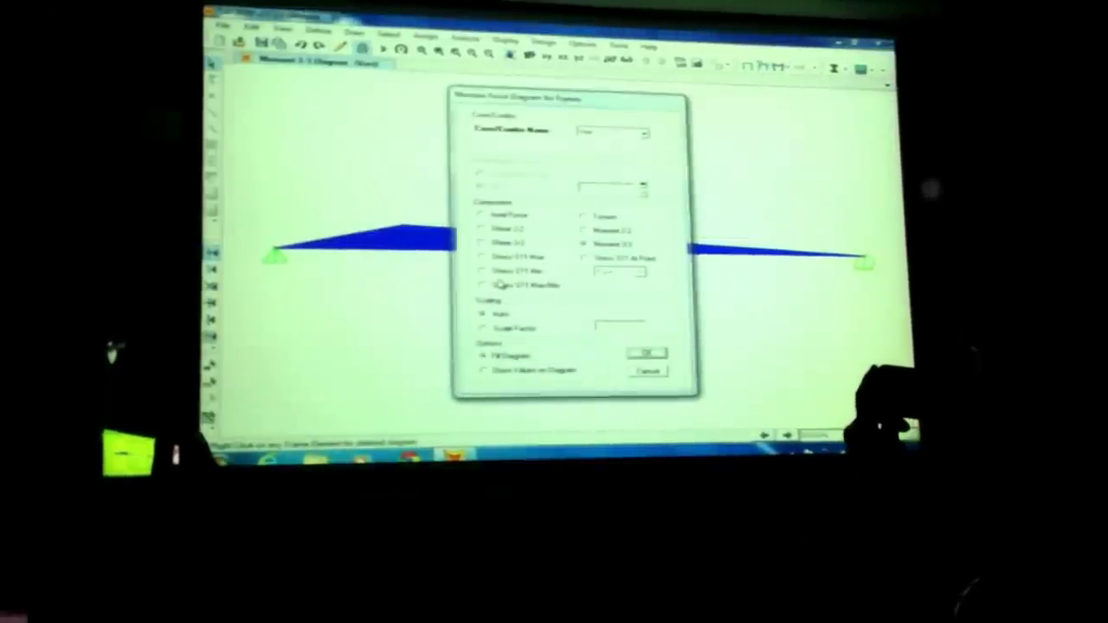
{"action": "left_click", "coordinate": [485, 370]}
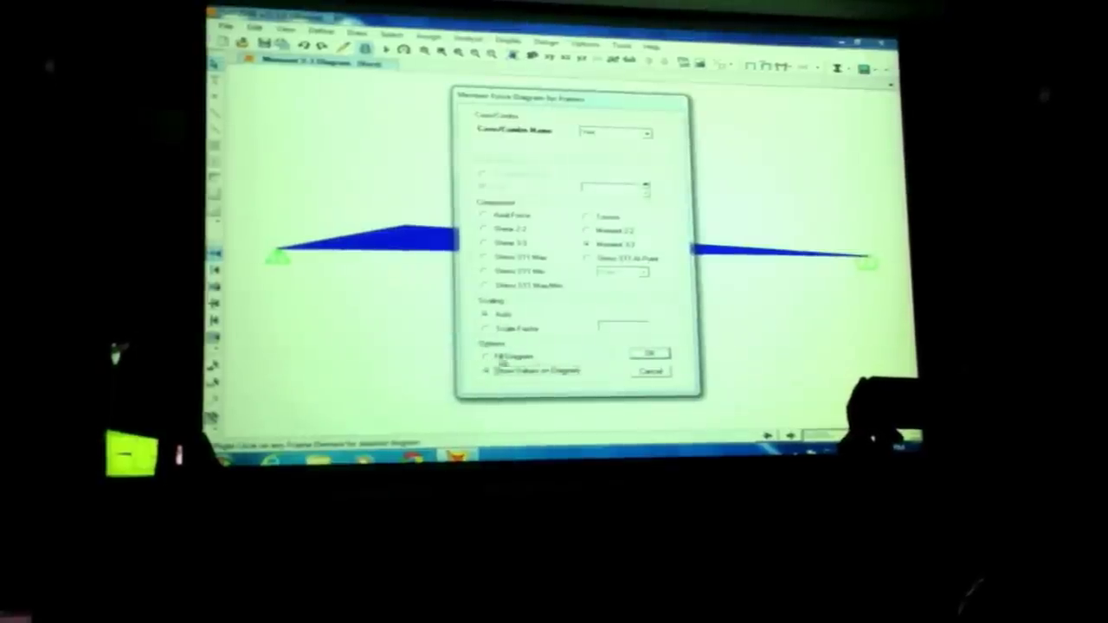
{"action": "left_click", "coordinate": [649, 353]}
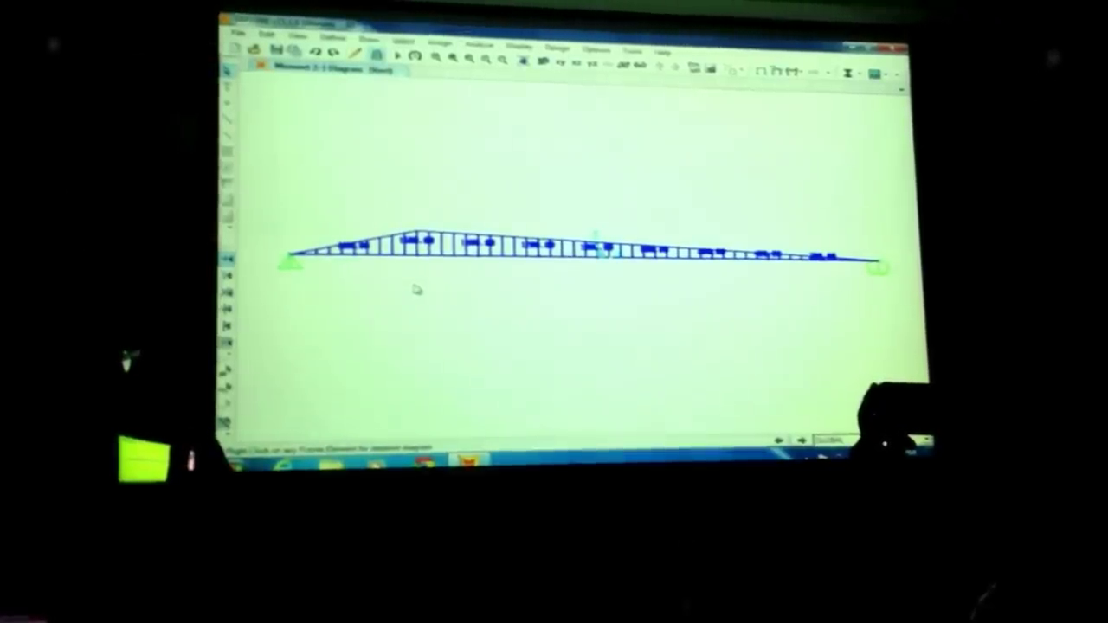
Return to the undeformed beam and close the joint information window
{"action": "right_click", "coordinate": [416, 290]}
{"action": "left_click", "coordinate": [706, 214]}
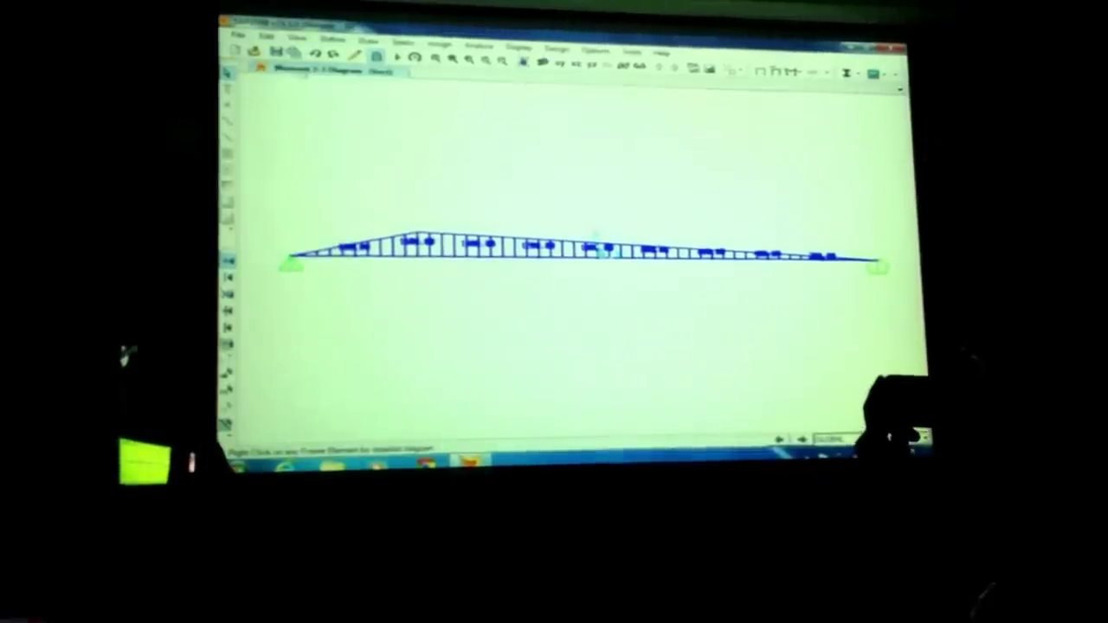
{"action": "left_click", "coordinate": [761, 74]}
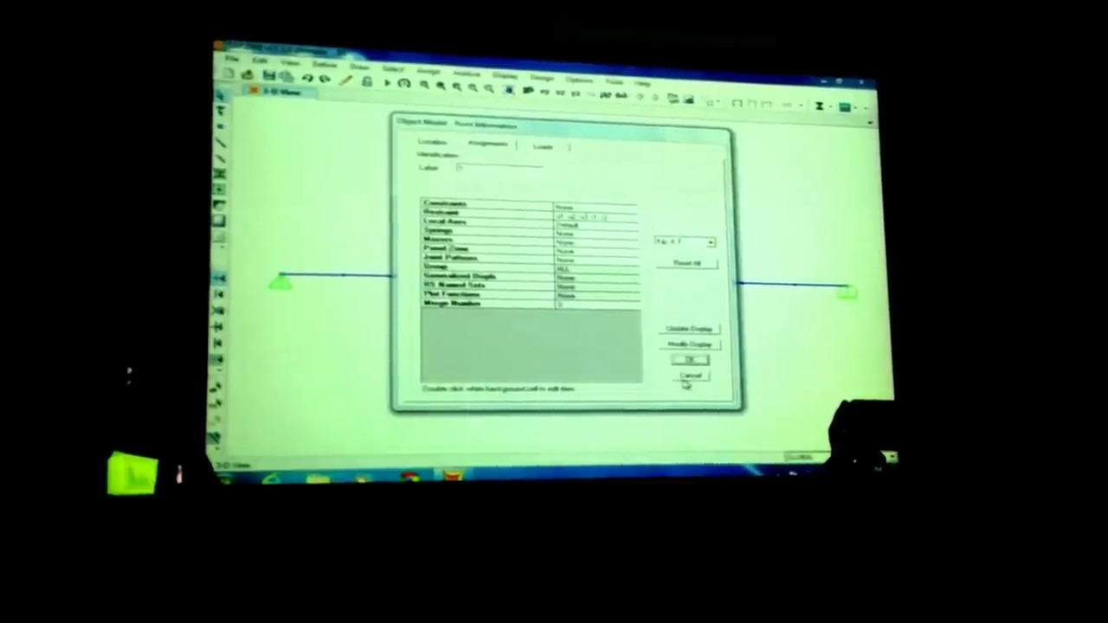
{"action": "key", "text": "Return"}
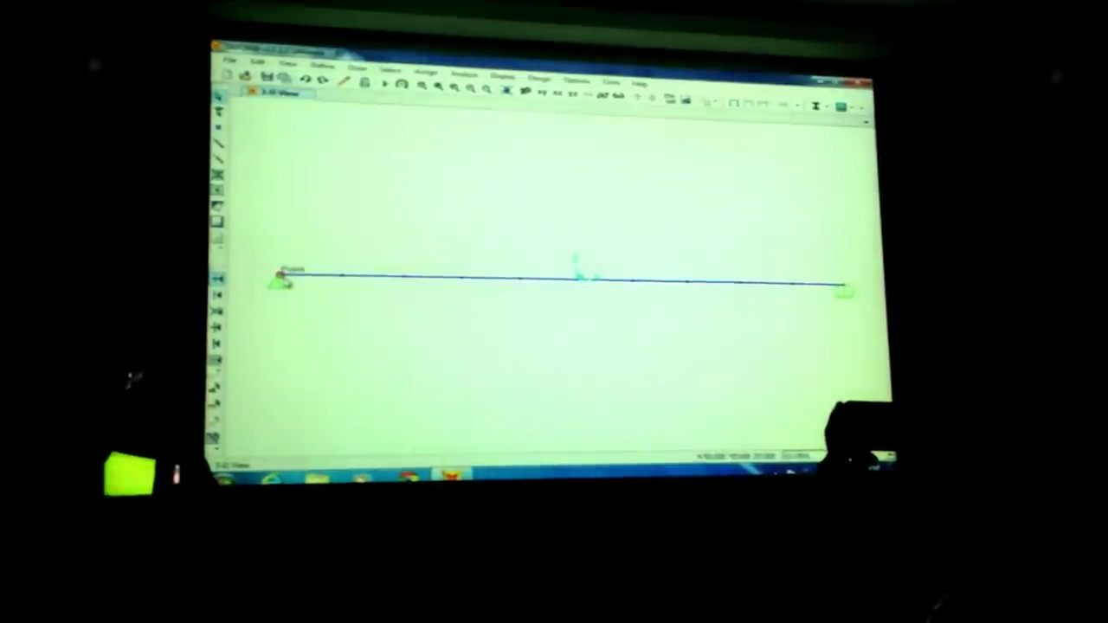
Assign a pinned restraint to the right-end joint, matching the left support
{"action": "left_click", "coordinate": [838, 286]}
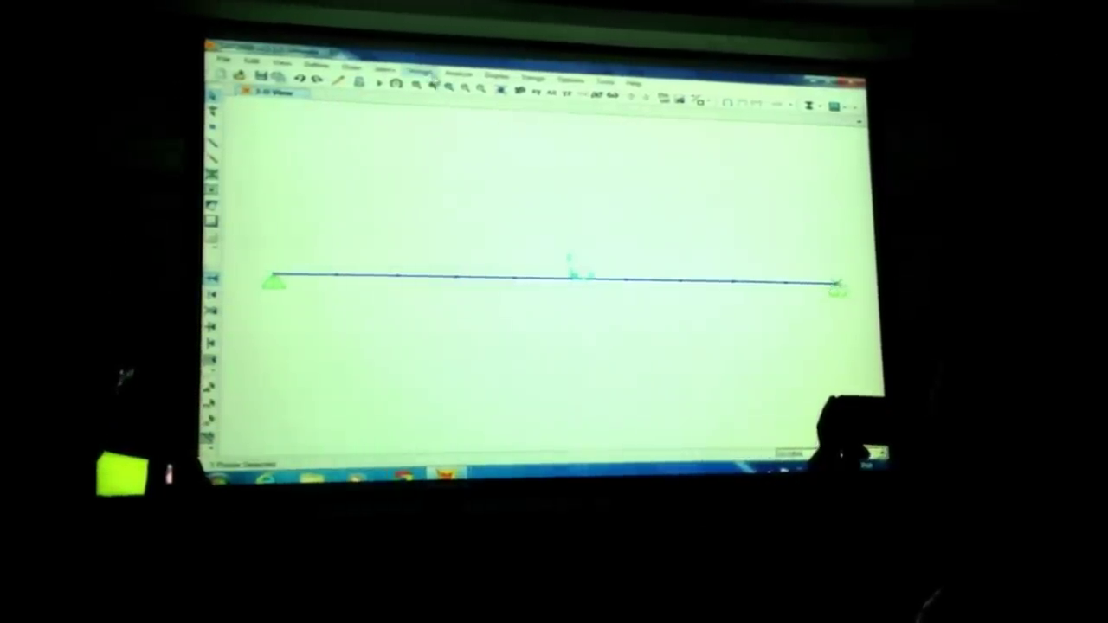
{"action": "left_click", "coordinate": [431, 74]}
{"action": "mouse_move", "coordinate": [467, 85]}
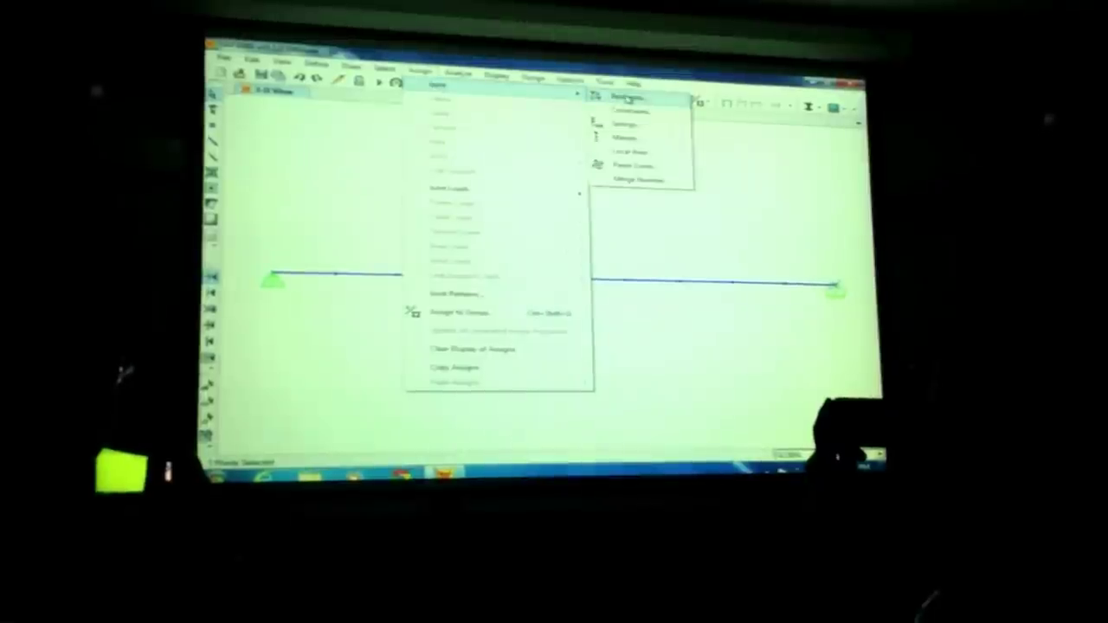
{"action": "left_click", "coordinate": [626, 99]}
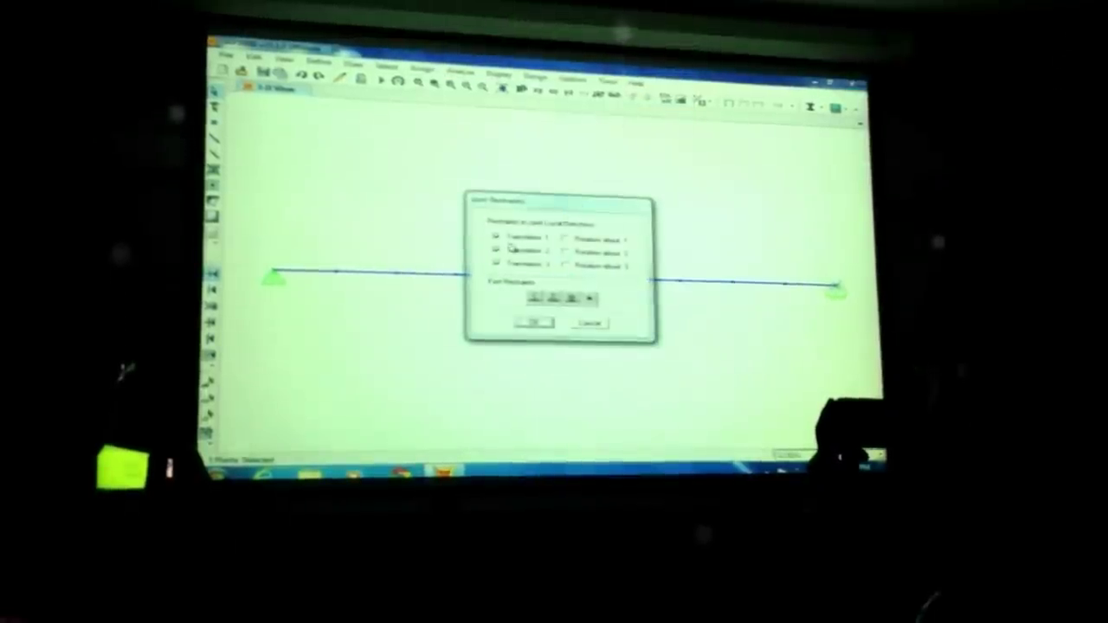
{"action": "left_click", "coordinate": [536, 297]}
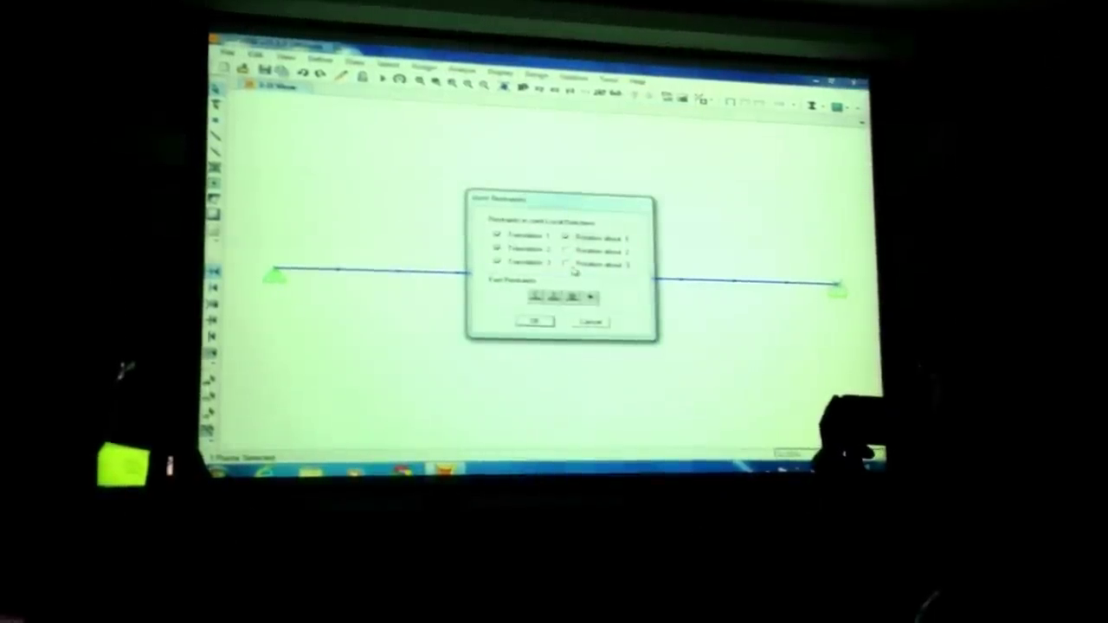
{"action": "left_click", "coordinate": [535, 320]}
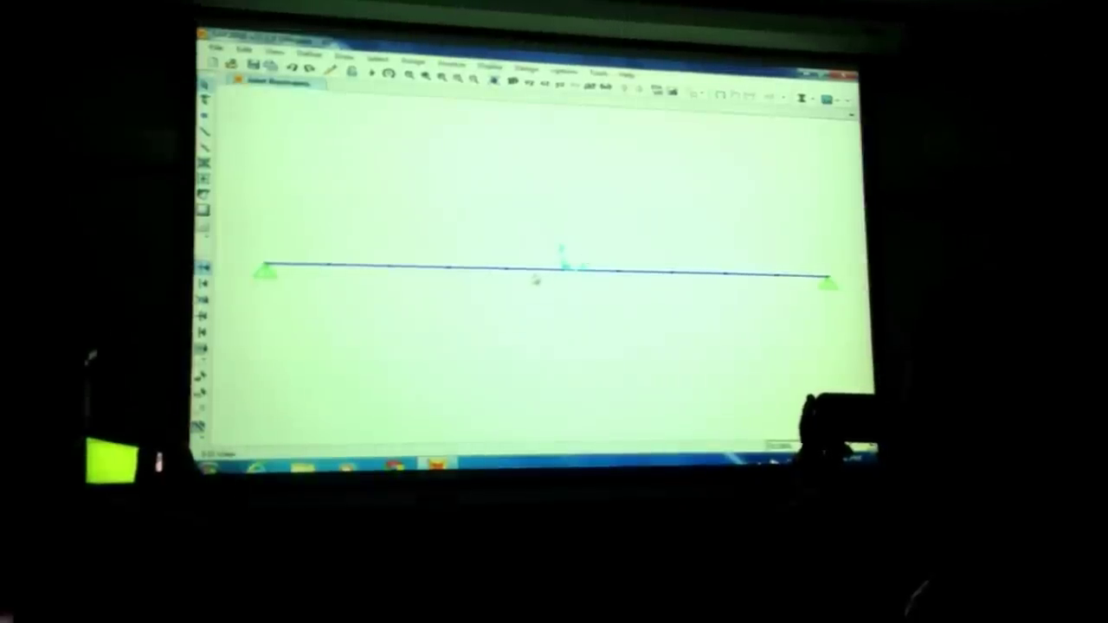
{"action": "left_click", "coordinate": [541, 272]}
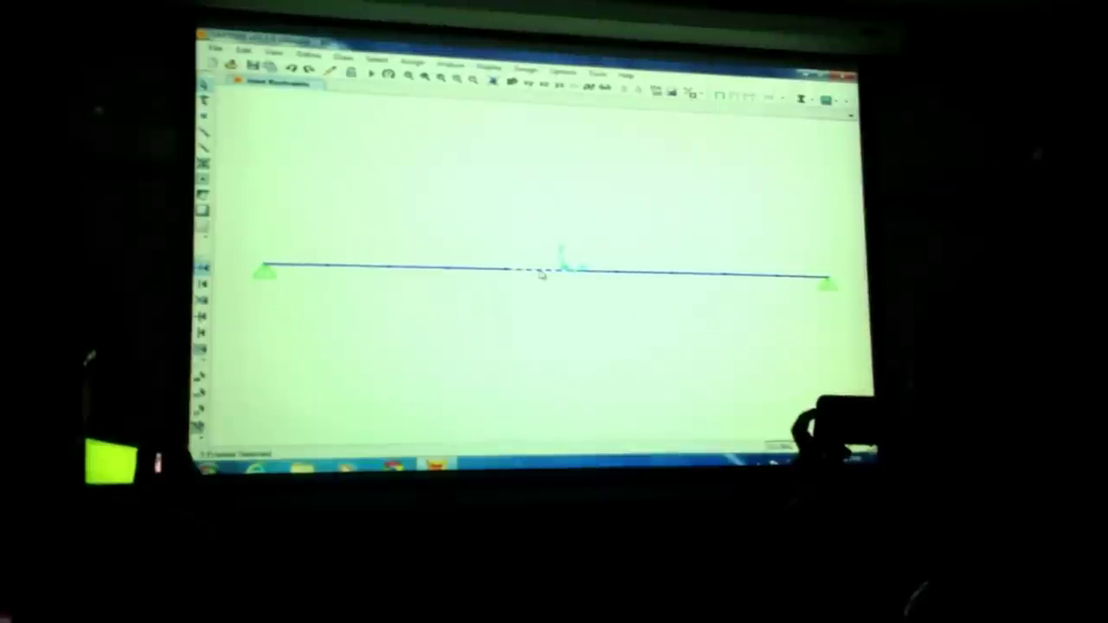
{"action": "left_click", "coordinate": [541, 273]}
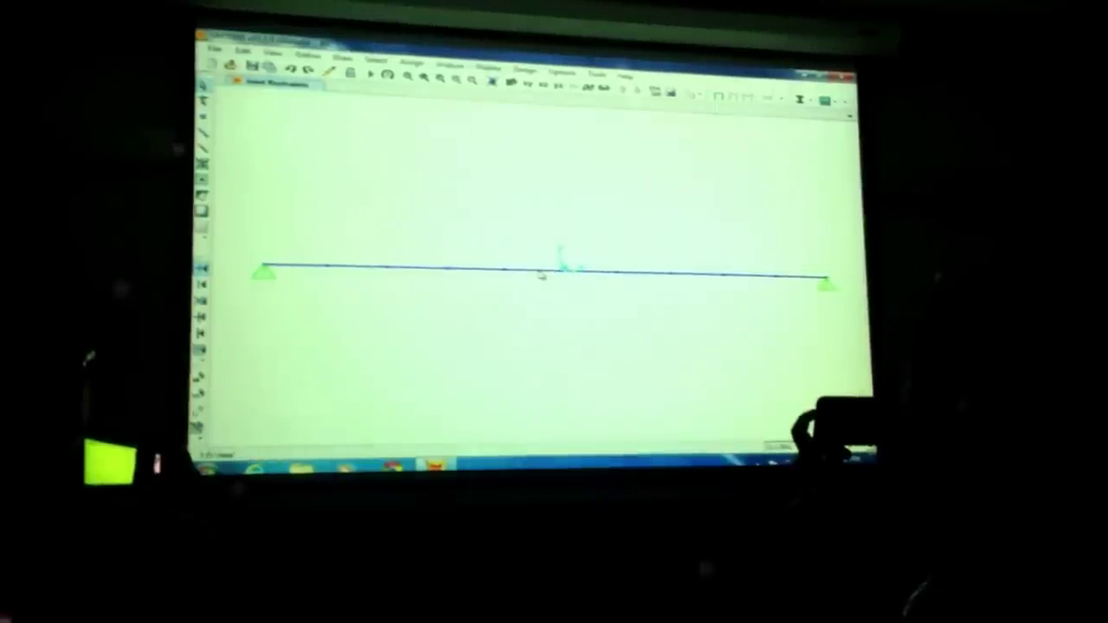
{"action": "left_click", "coordinate": [530, 274]}
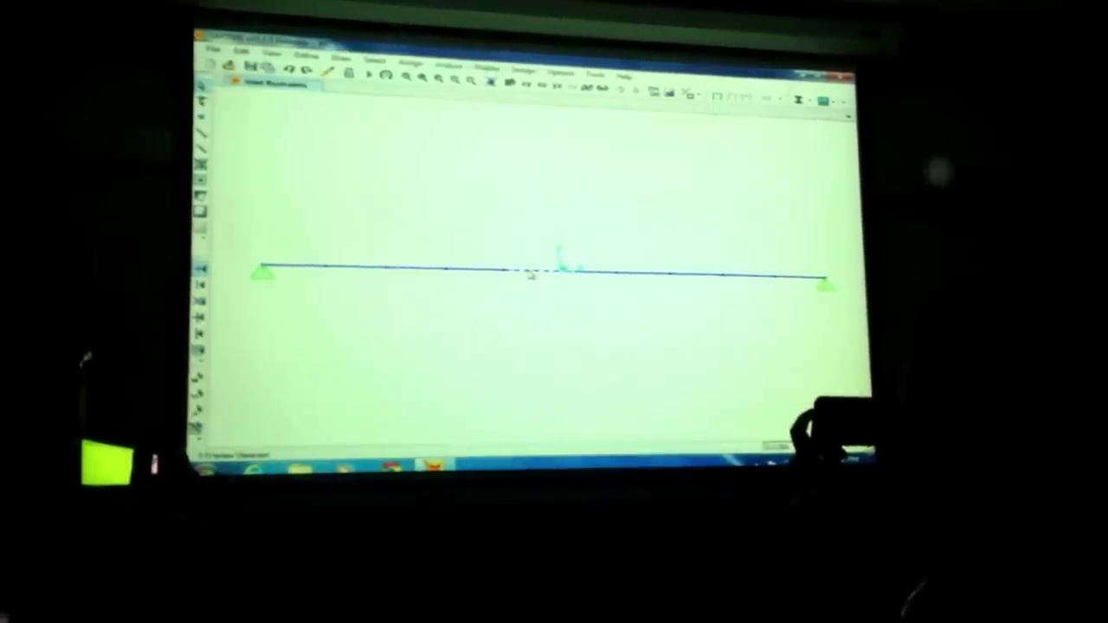
{"action": "left_click", "coordinate": [529, 275]}
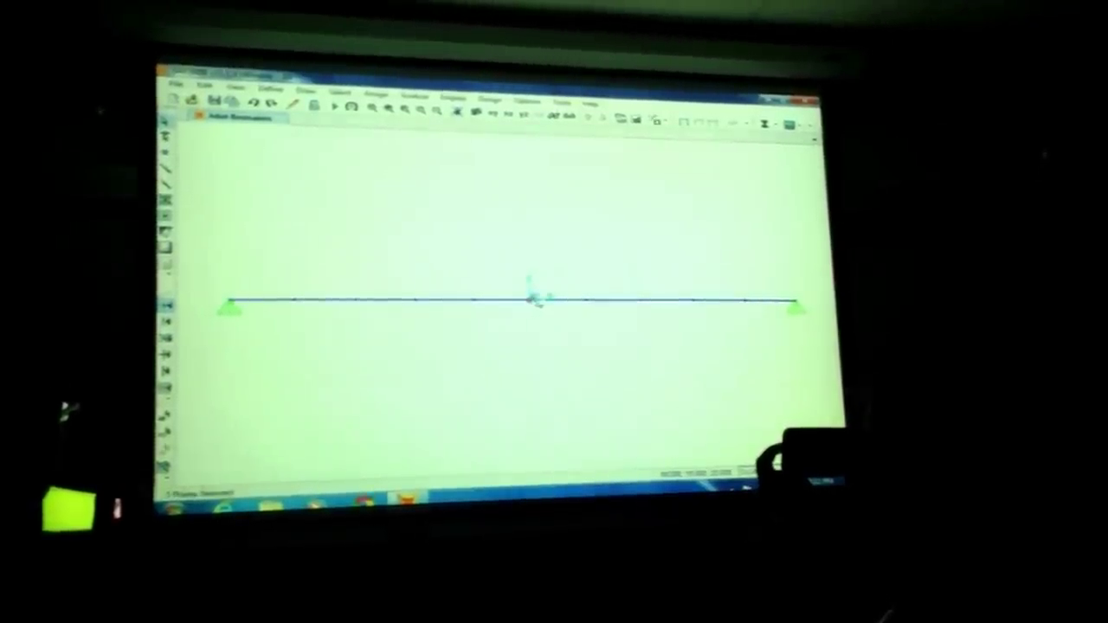
Move the selected middle joint upward by a Delta Z offset to form a peak
{"action": "left_click", "coordinate": [206, 86]}
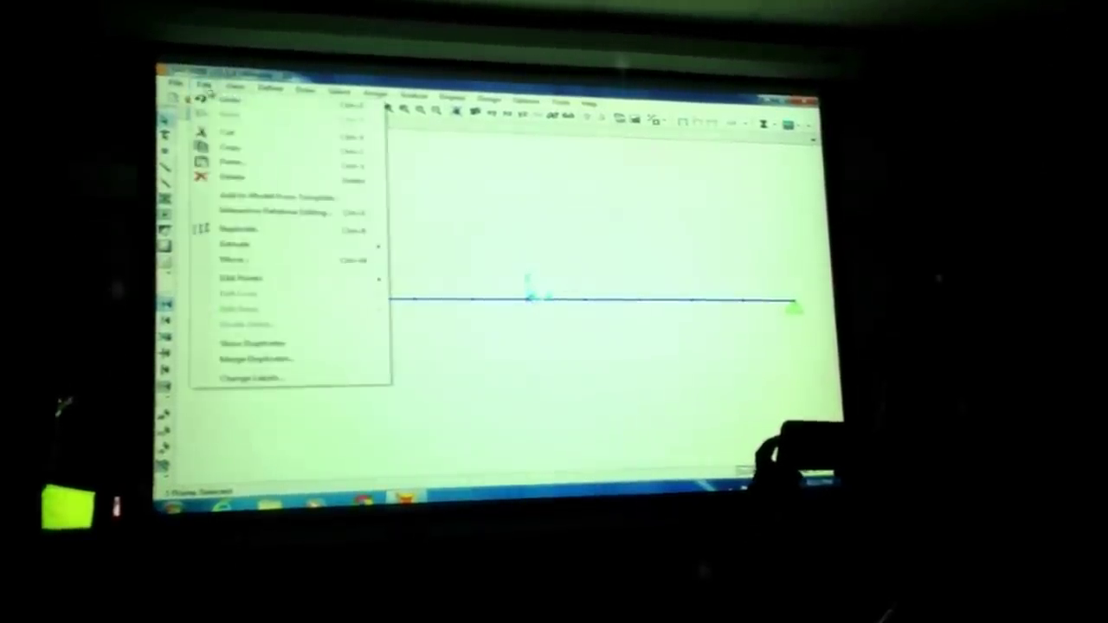
{"action": "left_click", "coordinate": [234, 260]}
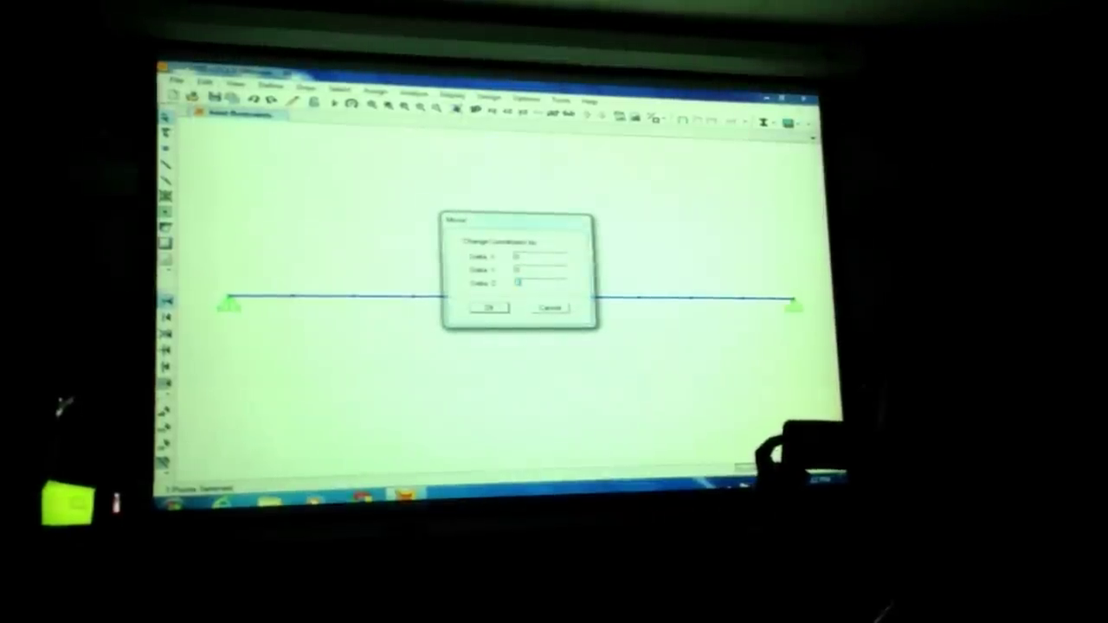
{"action": "left_click", "coordinate": [491, 309]}
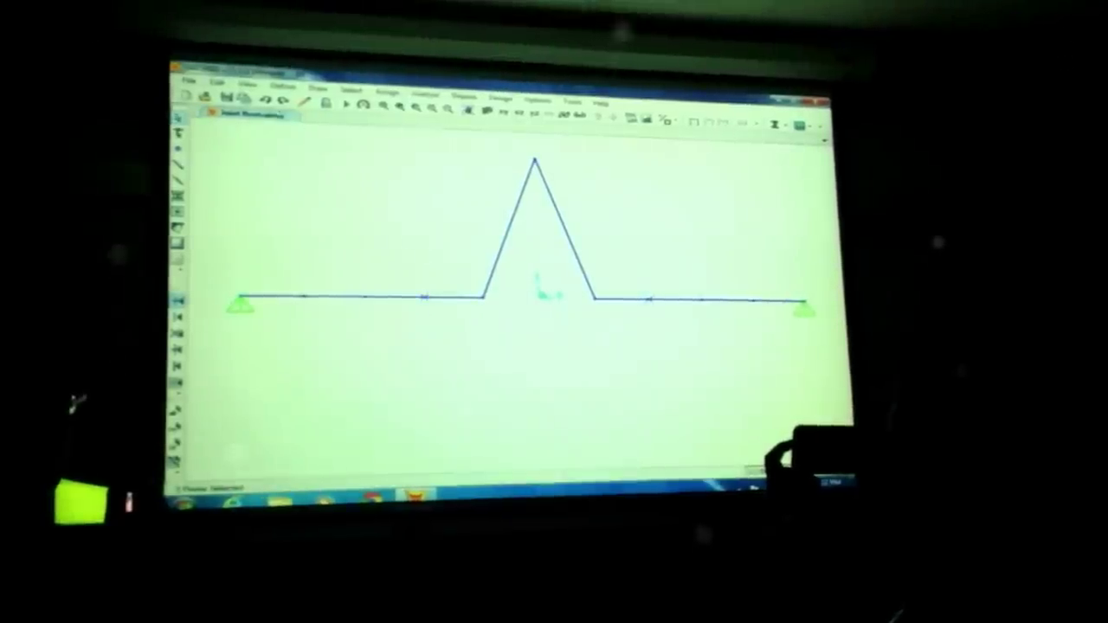
Reopen the Move dialog, uncover the peak, and cancel without changes
{"action": "left_click", "coordinate": [217, 81]}
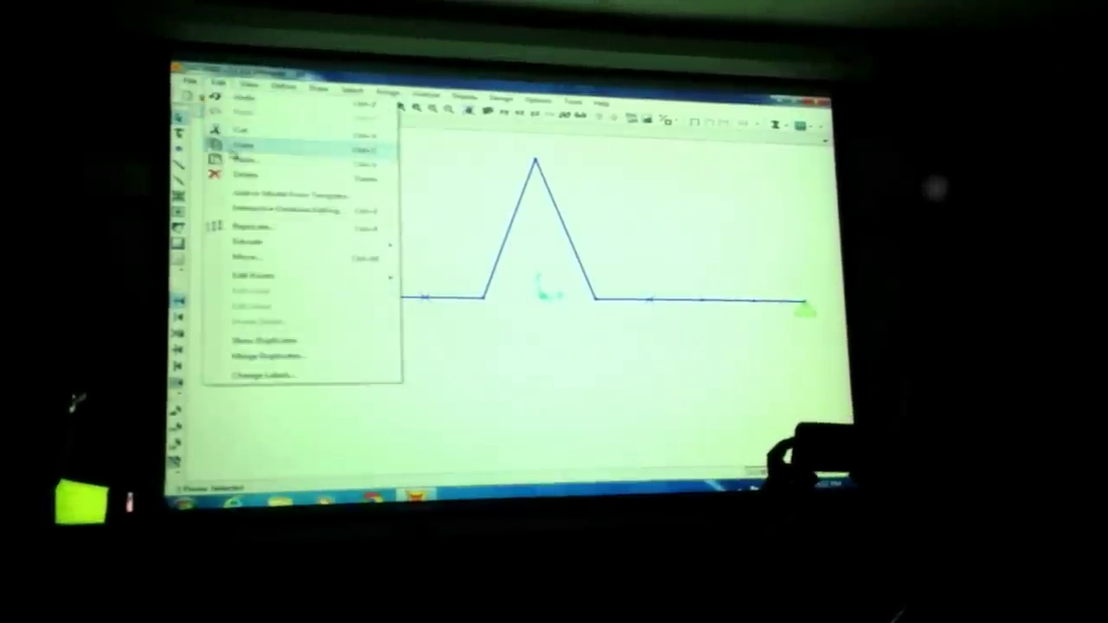
{"action": "left_click", "coordinate": [247, 257]}
{"action": "type", "text": "10"}
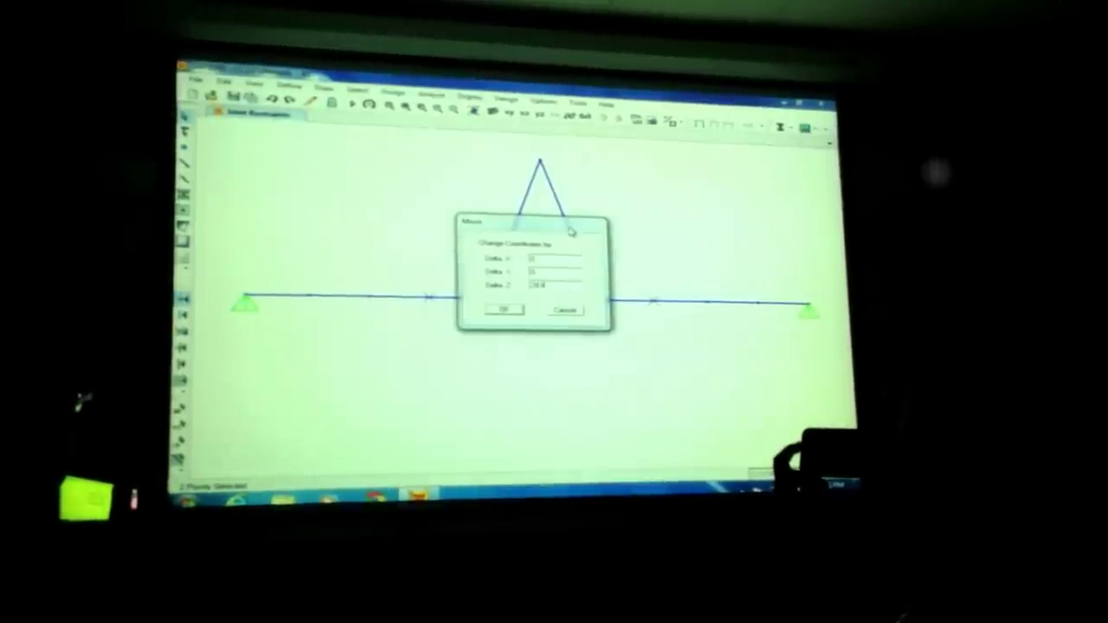
{"action": "left_click_drag", "start_coordinate": [570, 231], "coordinate": [561, 353]}
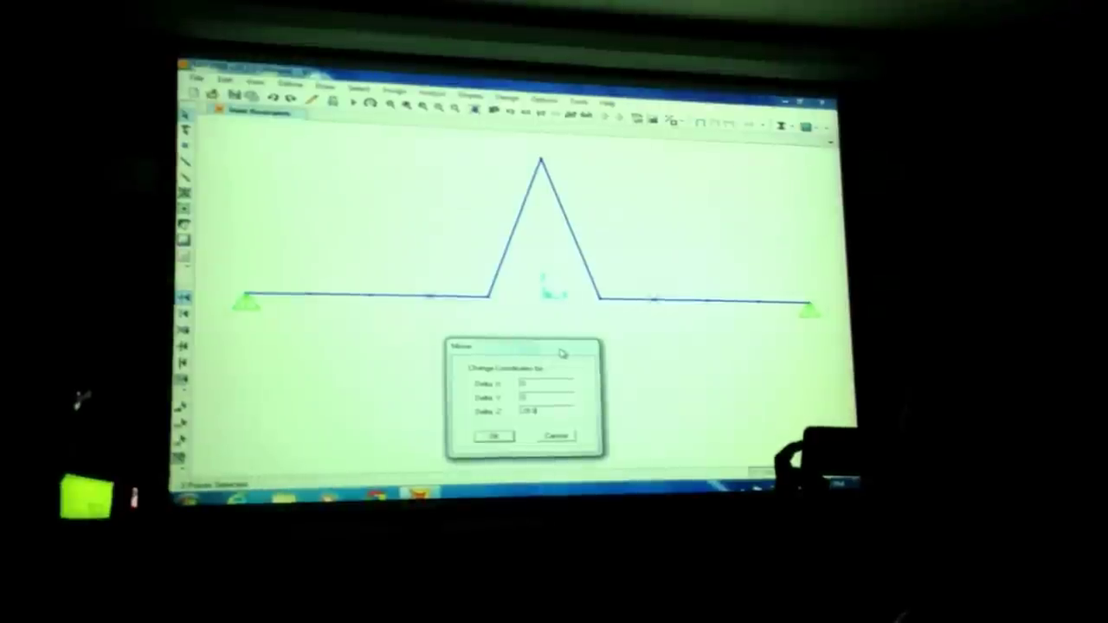
{"action": "left_click", "coordinate": [564, 437]}
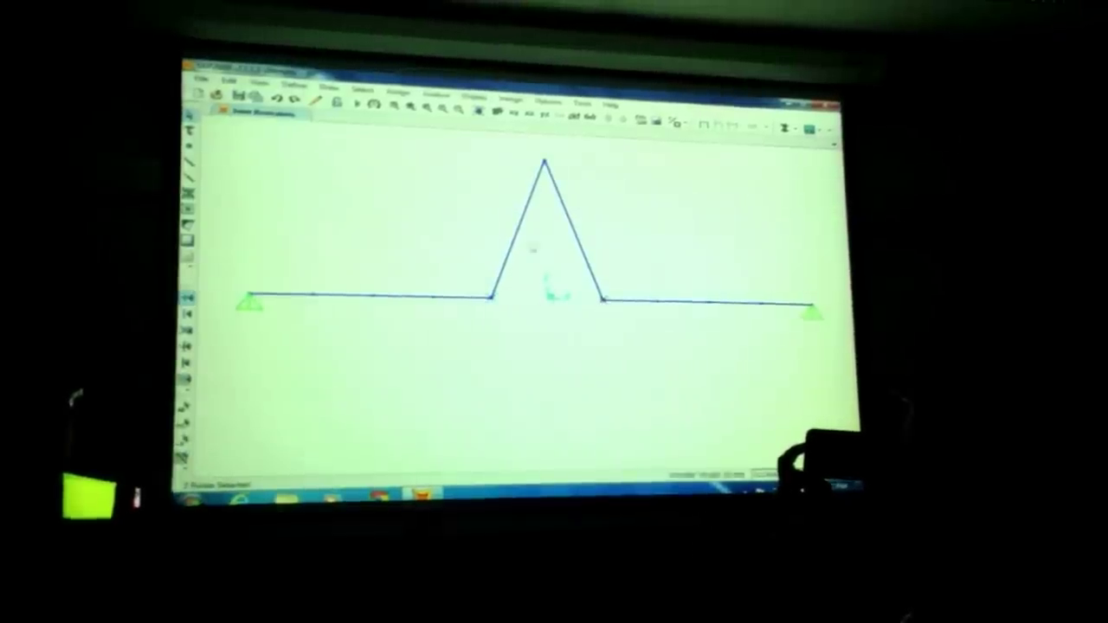
Raise the selected joints by a Delta Z offset, widening the peak into a trapezoid
{"action": "left_click", "coordinate": [230, 80]}
{"action": "mouse_move", "coordinate": [257, 239]}
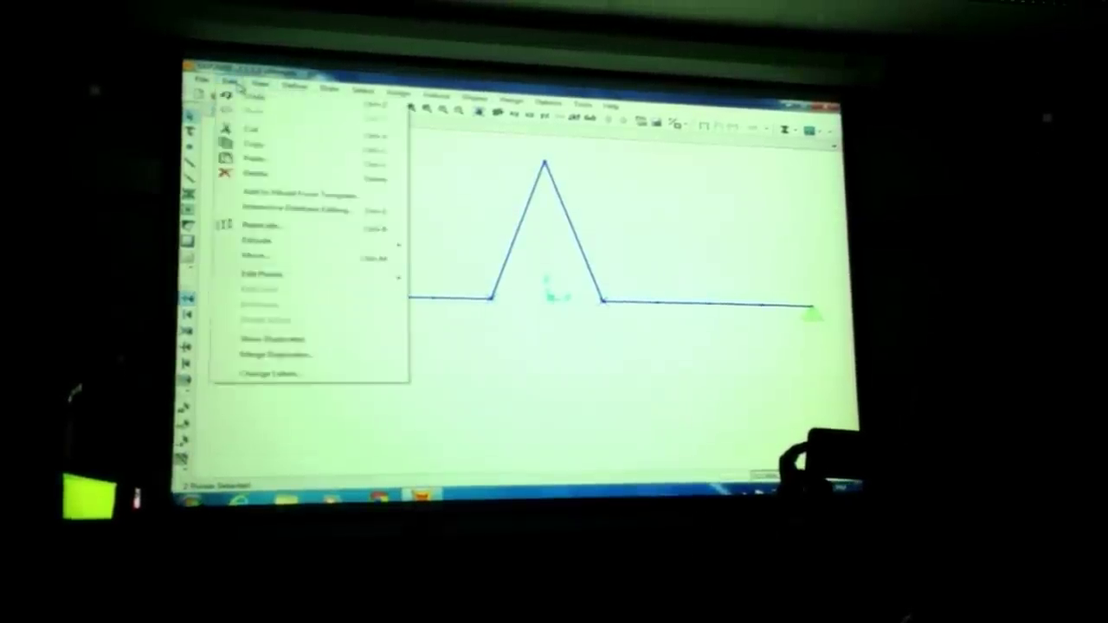
{"action": "left_click", "coordinate": [285, 257]}
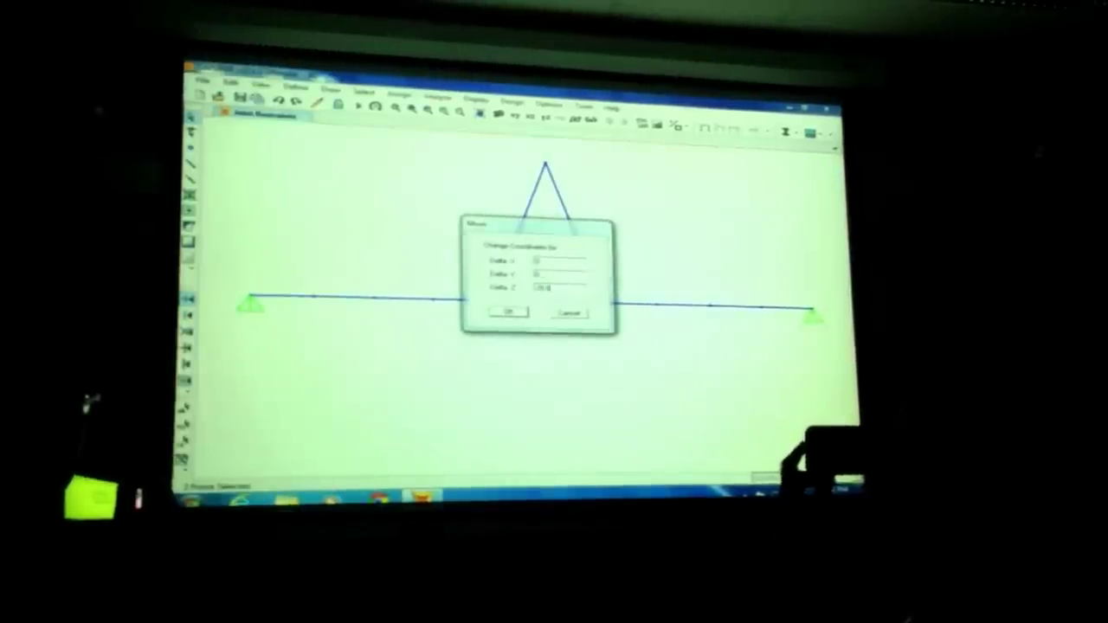
{"action": "left_click", "coordinate": [509, 313]}
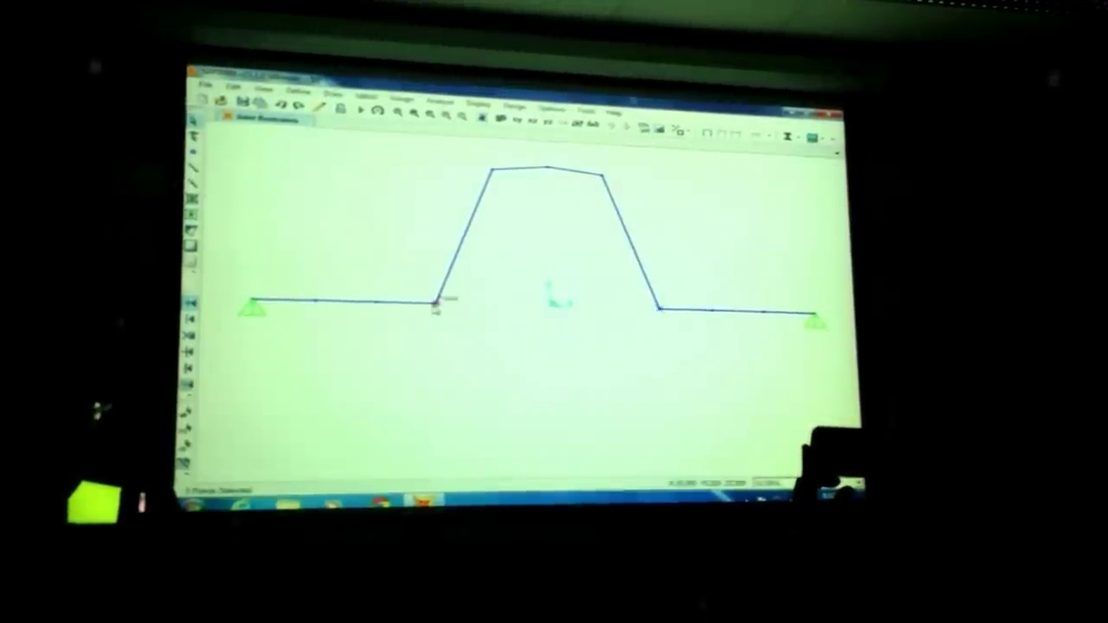
Apply a new Delta Z offset to the selected joints to round the crown
{"action": "left_click", "coordinate": [234, 88]}
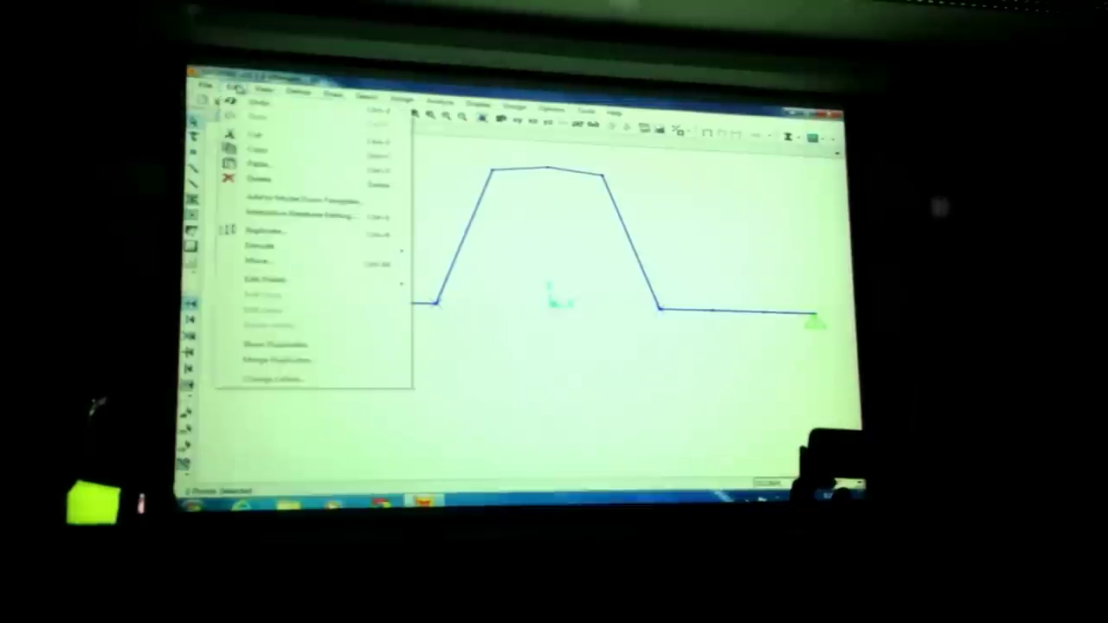
{"action": "left_click", "coordinate": [292, 260]}
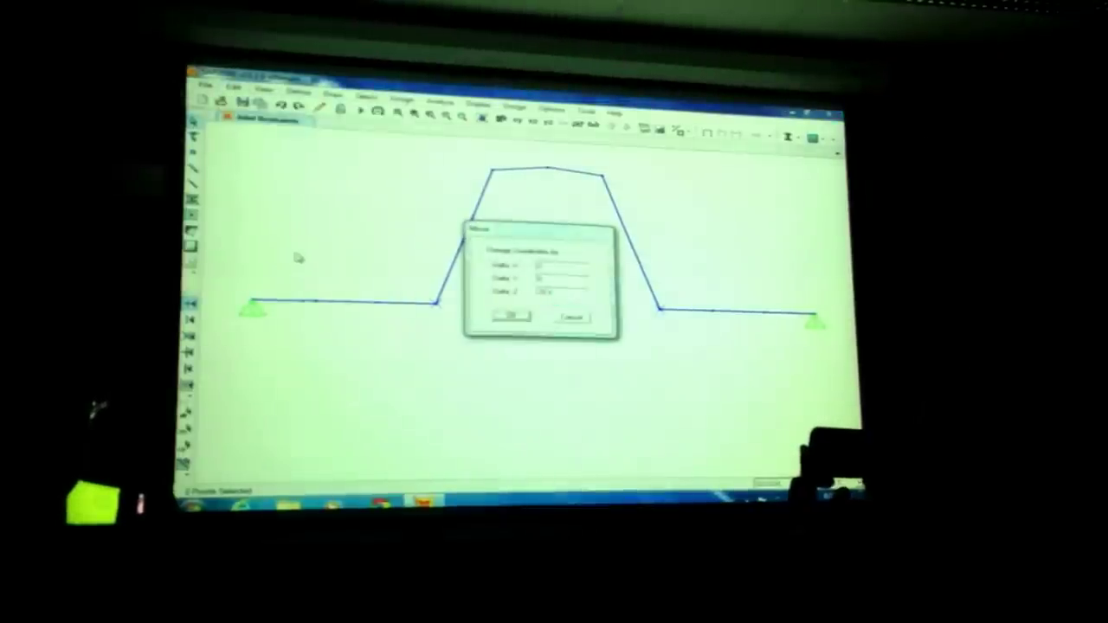
{"action": "double_click", "coordinate": [554, 293]}
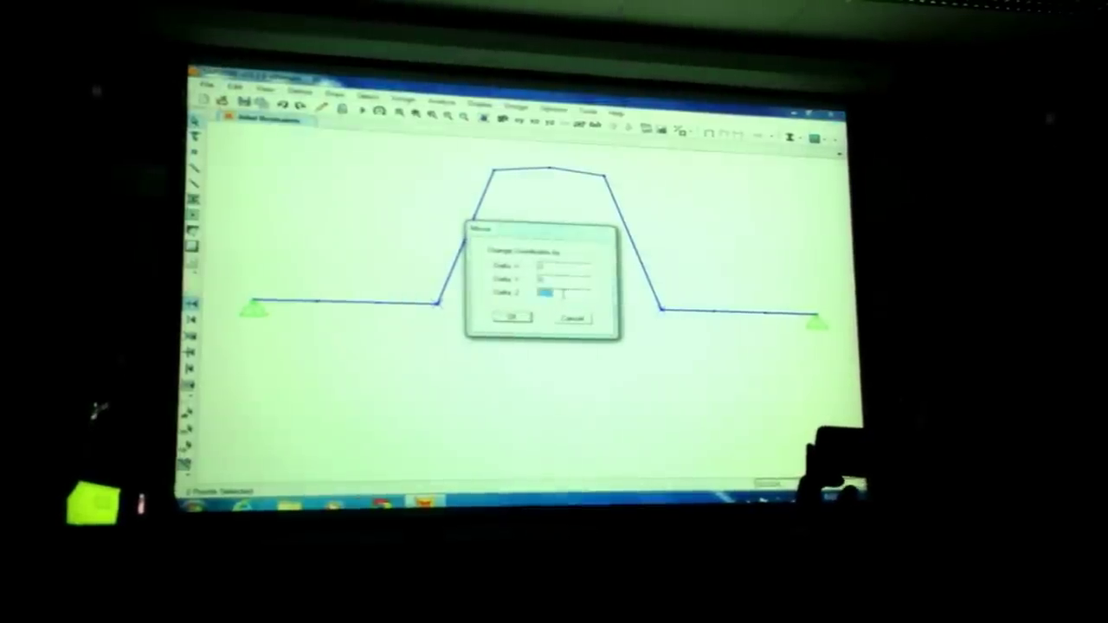
{"action": "type", "text": "0-26.2"}
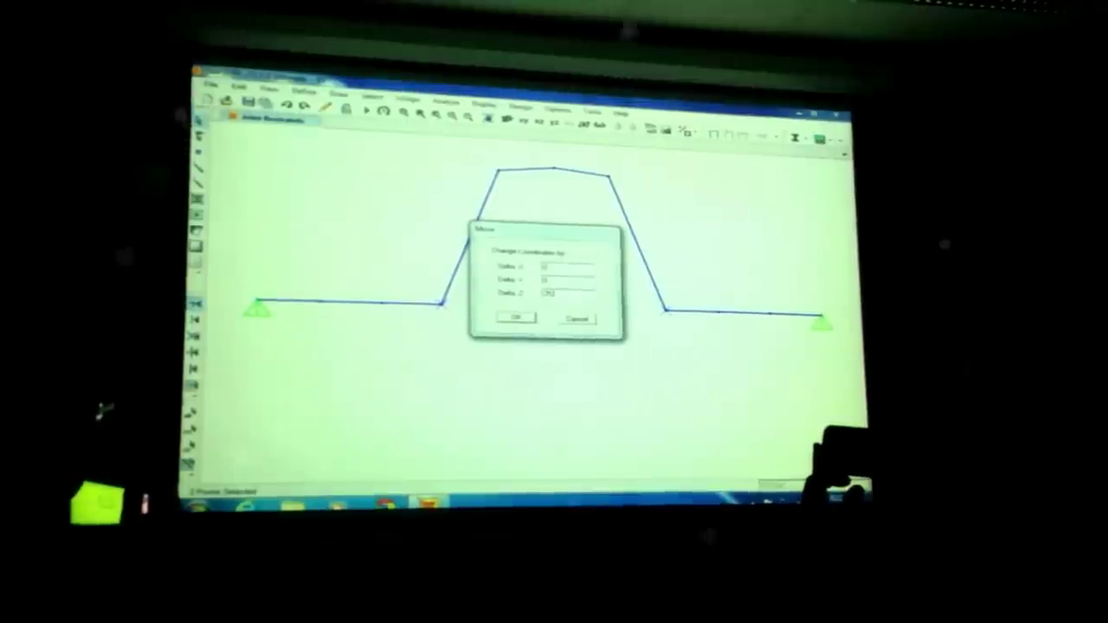
{"action": "left_click", "coordinate": [517, 323]}
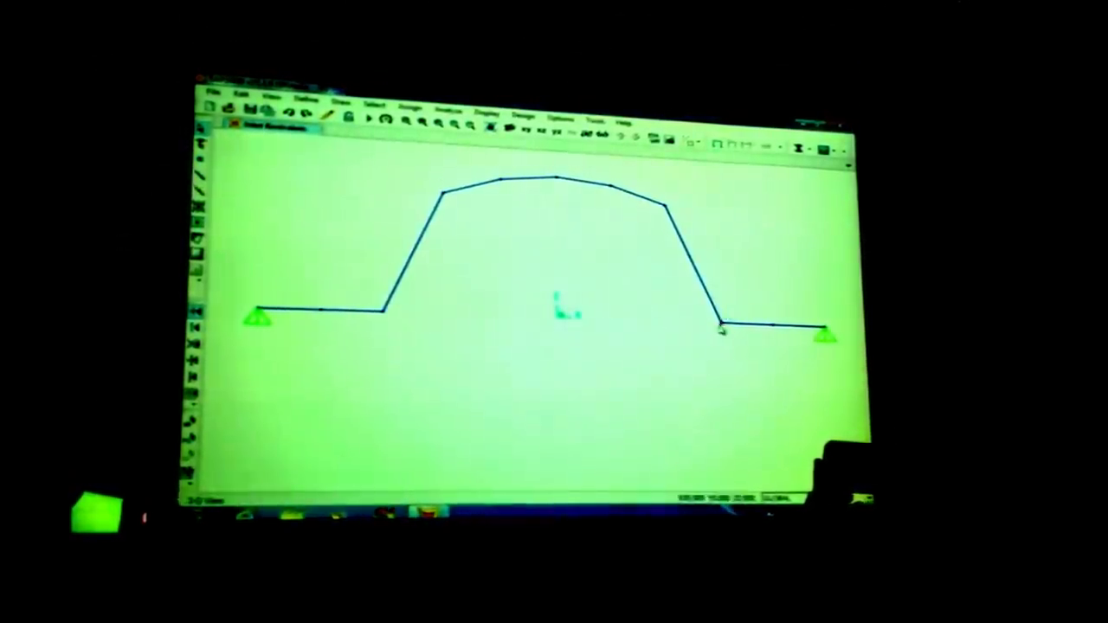
Select the matching left and right side joints and raise them by a Delta Z offset
{"action": "left_click", "coordinate": [720, 324]}
{"action": "left_click", "coordinate": [387, 318]}
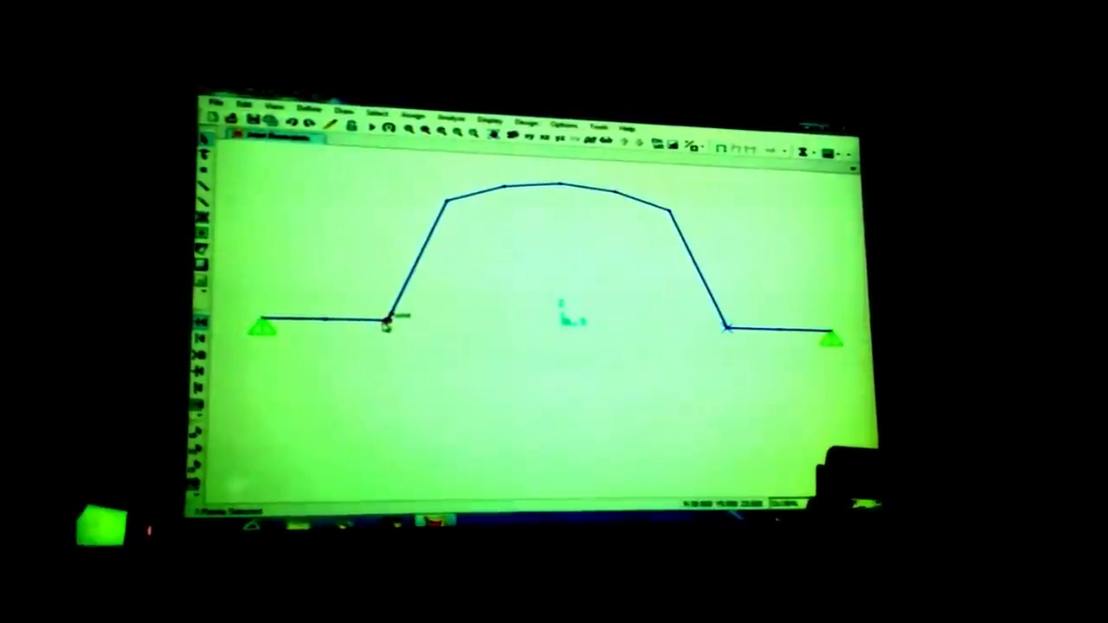
{"action": "left_click", "coordinate": [247, 106]}
{"action": "mouse_move", "coordinate": [271, 280]}
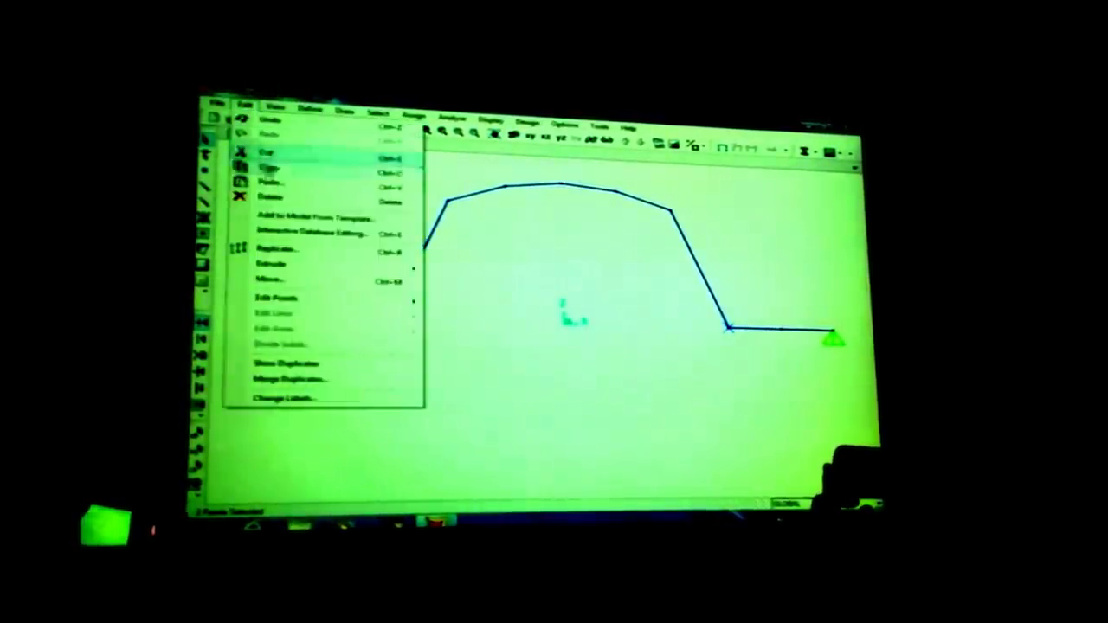
{"action": "left_click", "coordinate": [299, 279]}
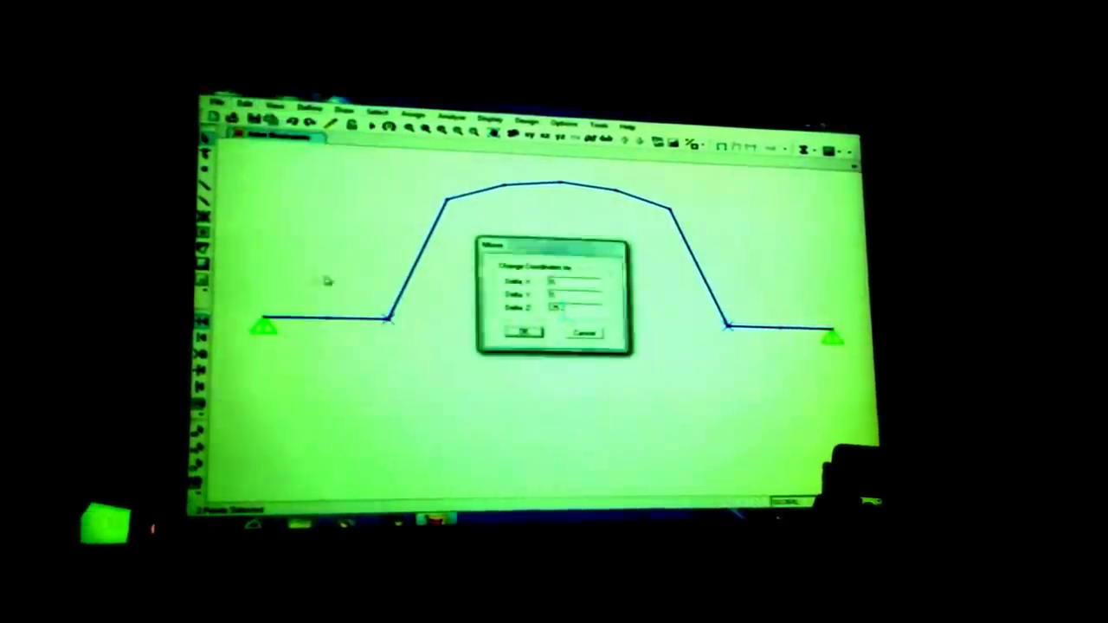
{"action": "double_click", "coordinate": [571, 307]}
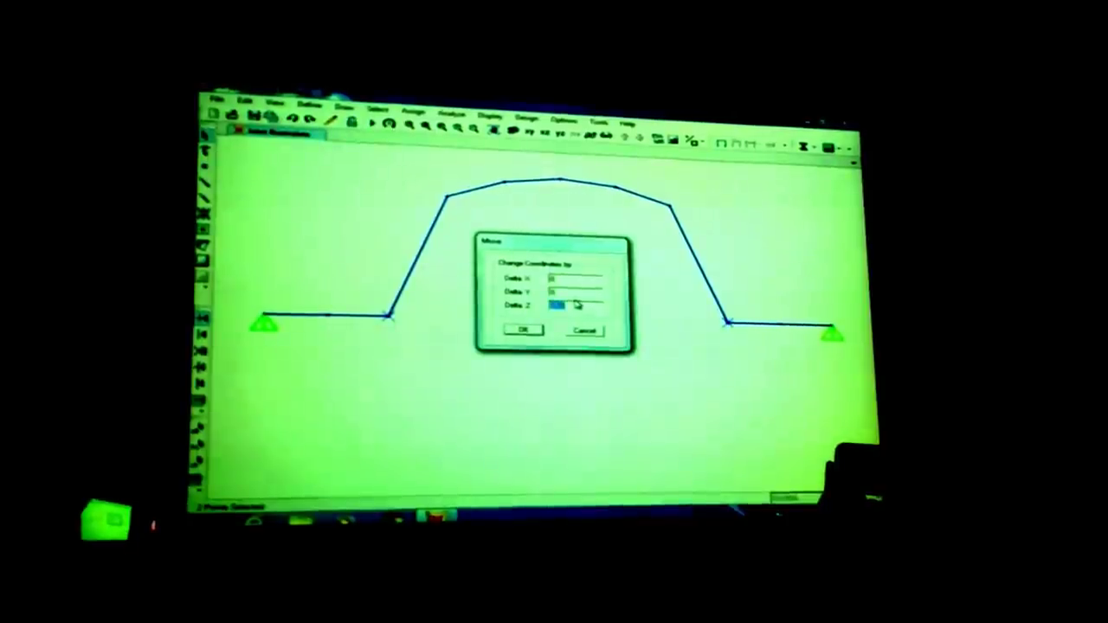
{"action": "type", "text": "18"}
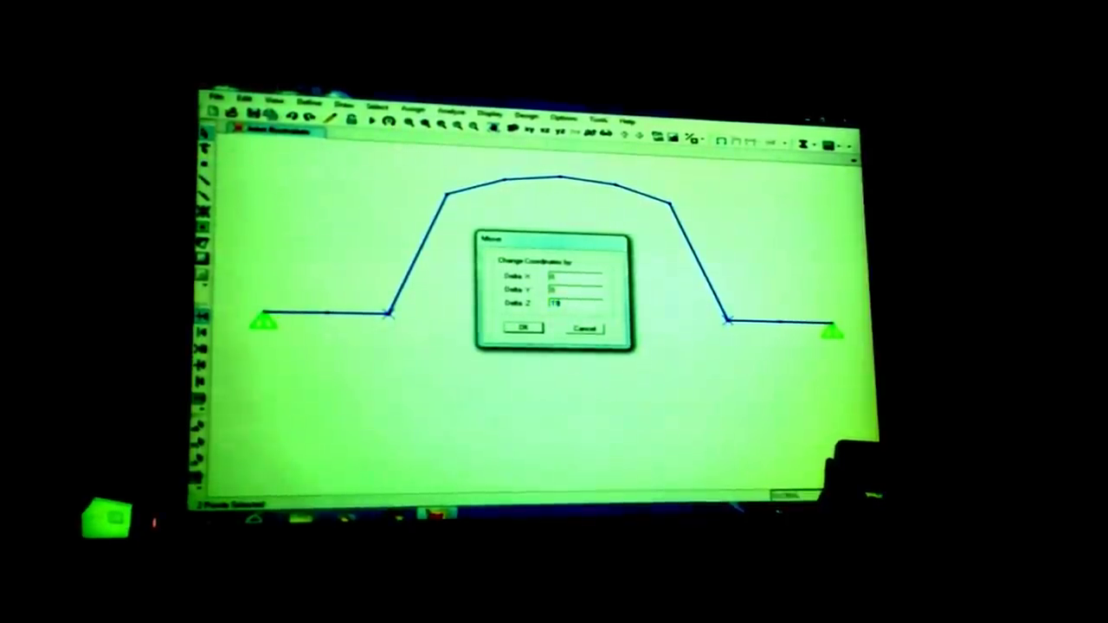
{"action": "type", "text": "2"}
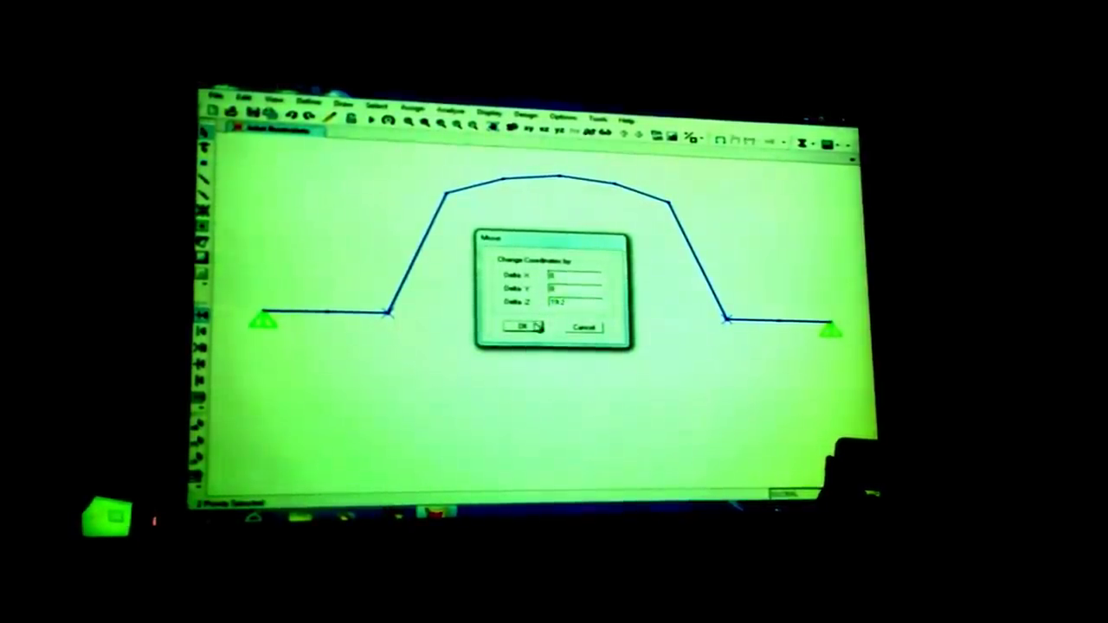
{"action": "left_click", "coordinate": [537, 328]}
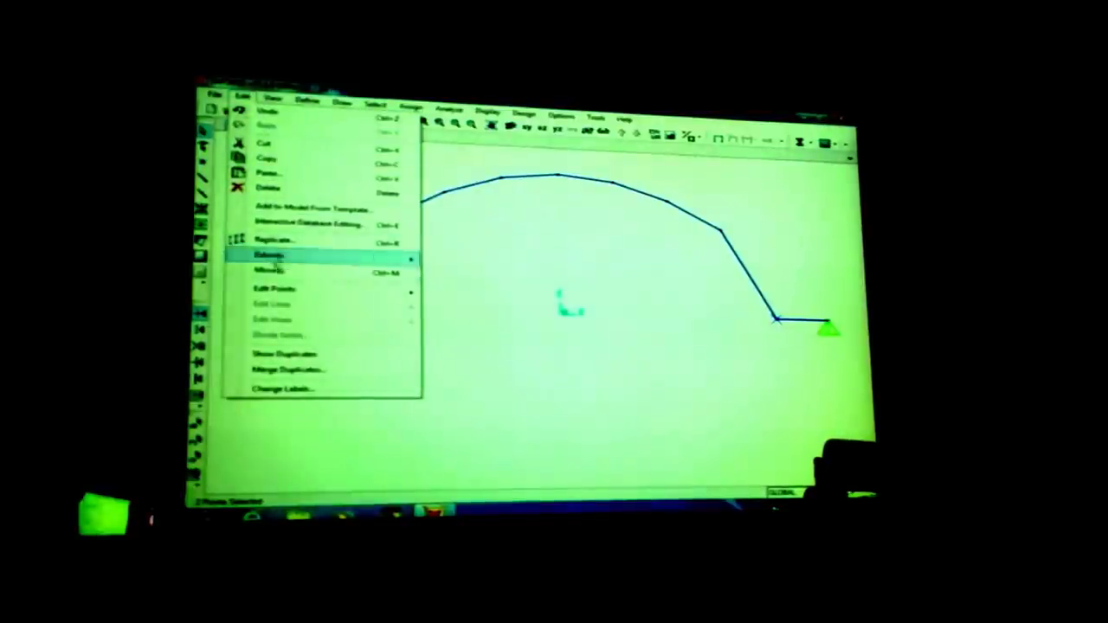
Raise the last joints with another Delta Z offset, then save the model
{"action": "left_click", "coordinate": [273, 279]}
{"action": "double_click", "coordinate": [568, 300]}
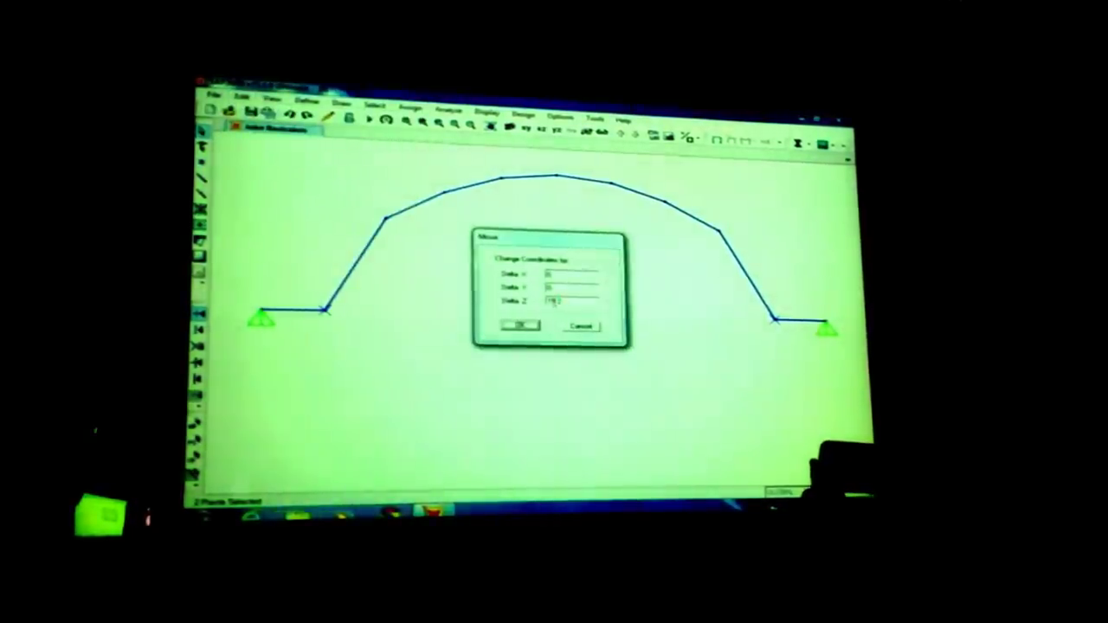
{"action": "type", "text": "150"}
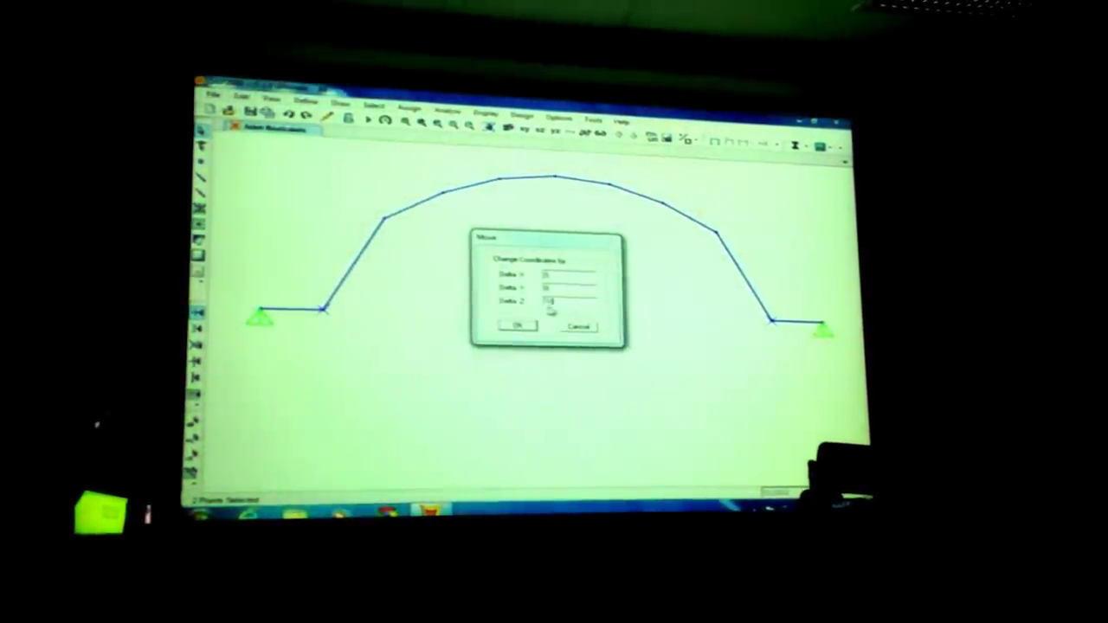
{"action": "left_click", "coordinate": [517, 326]}
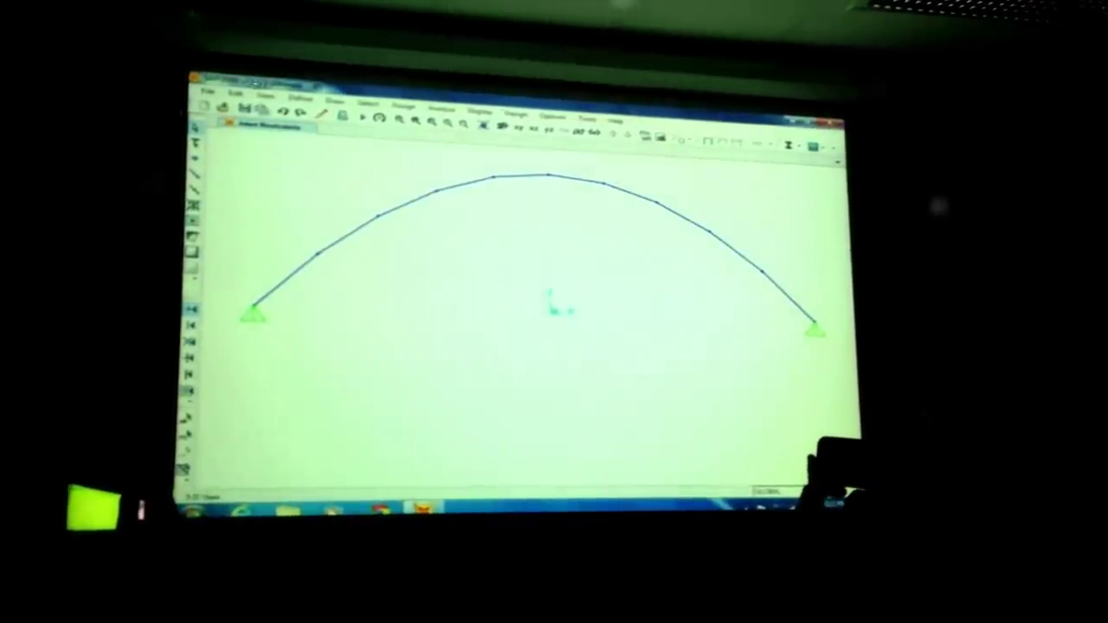
{"action": "left_click", "coordinate": [223, 92]}
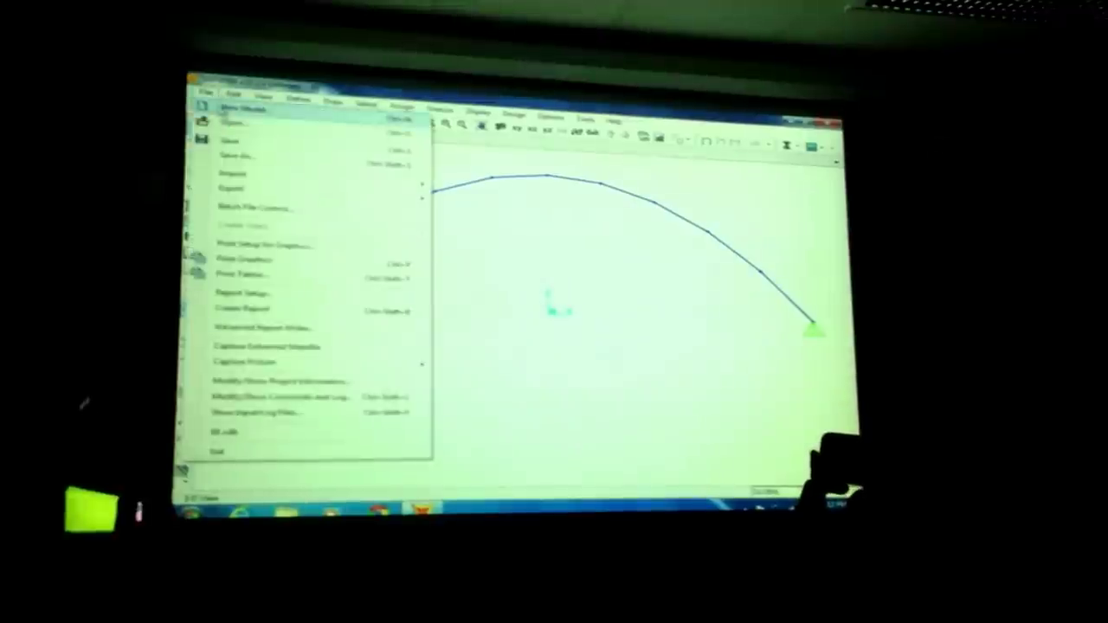
{"action": "left_click", "coordinate": [234, 145]}
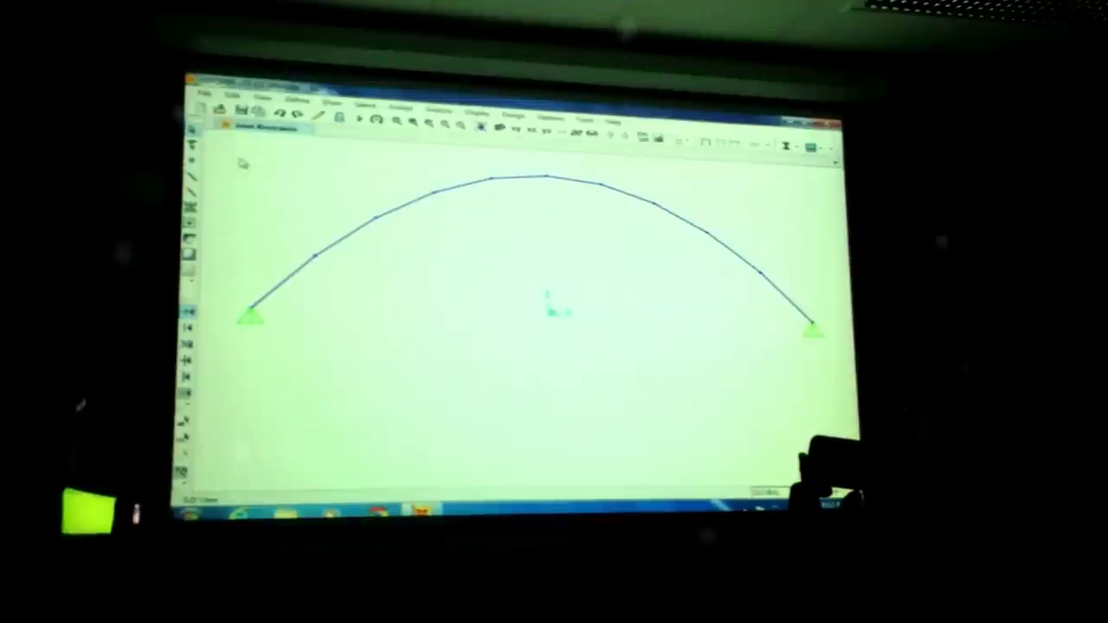
{"action": "right_click", "coordinate": [373, 217]}
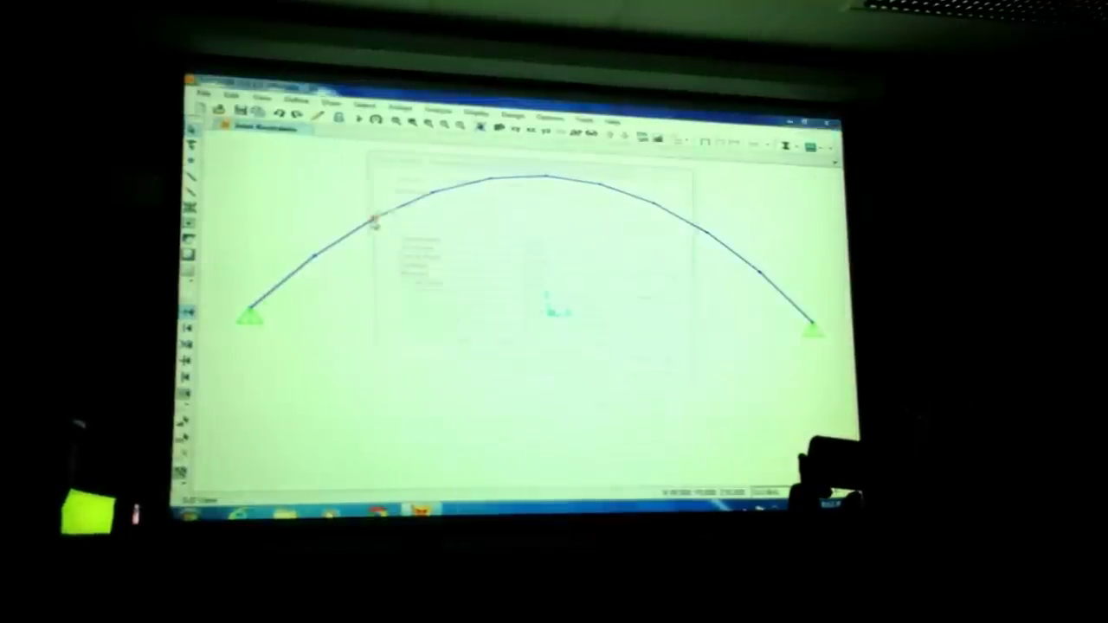
{"action": "left_click", "coordinate": [513, 185]}
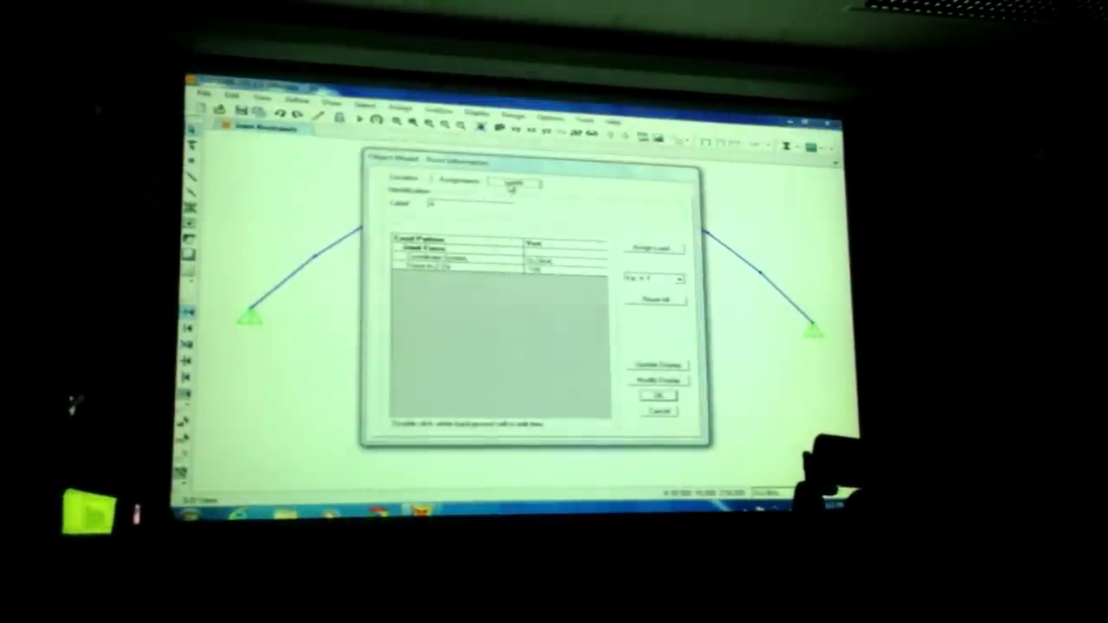
{"action": "left_click", "coordinate": [660, 411]}
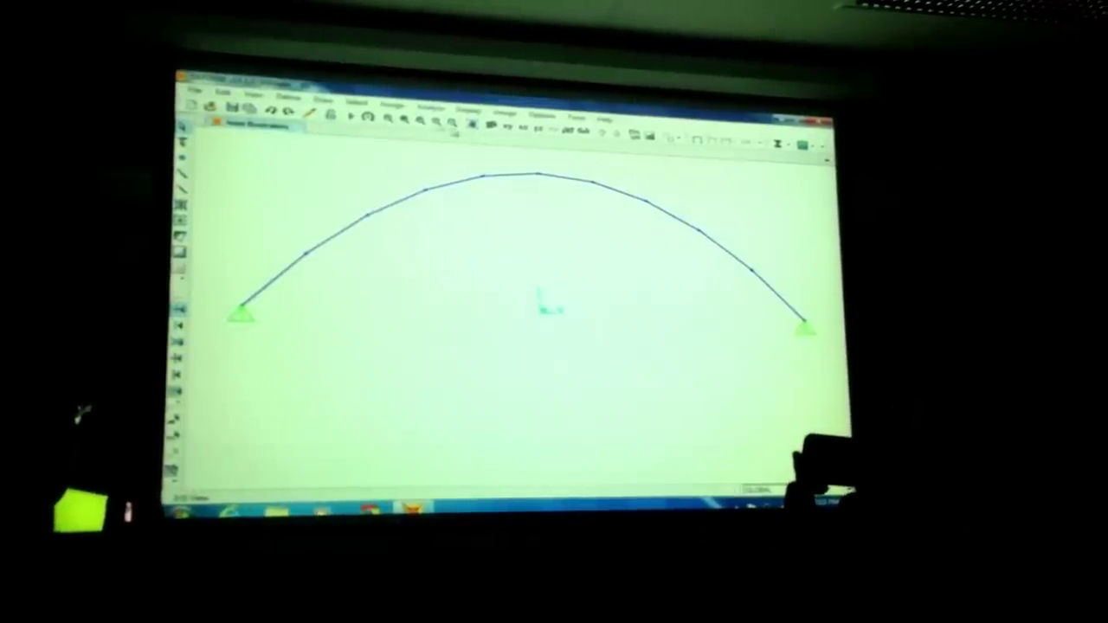
{"action": "double_click", "coordinate": [513, 179]}
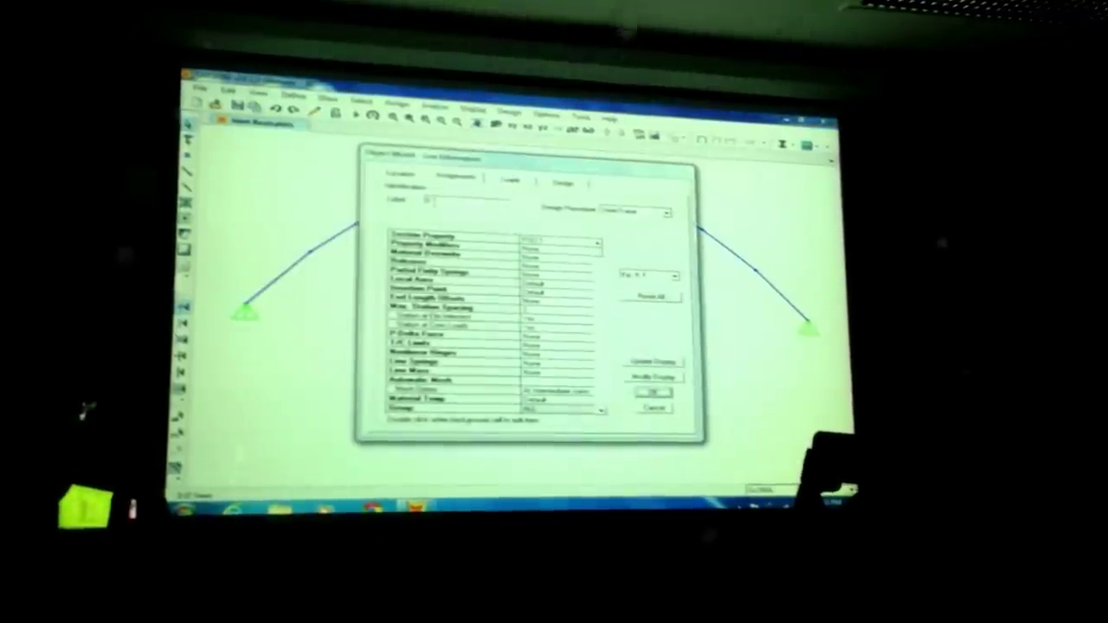
{"action": "left_click", "coordinate": [413, 179]}
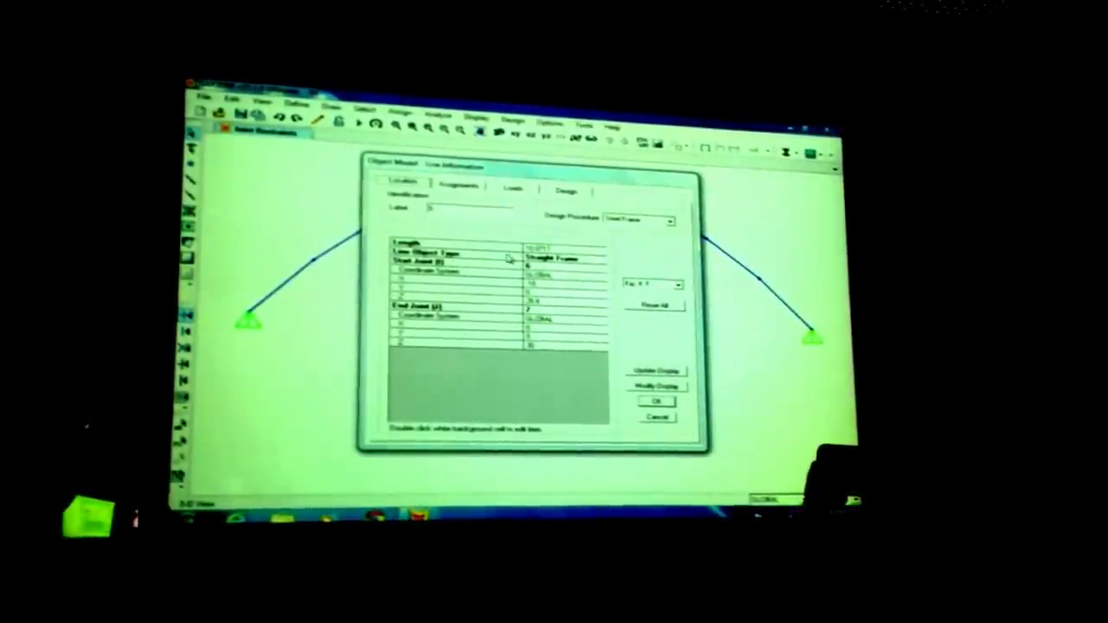
{"action": "left_click", "coordinate": [657, 417]}
{"action": "right_click", "coordinate": [489, 182]}
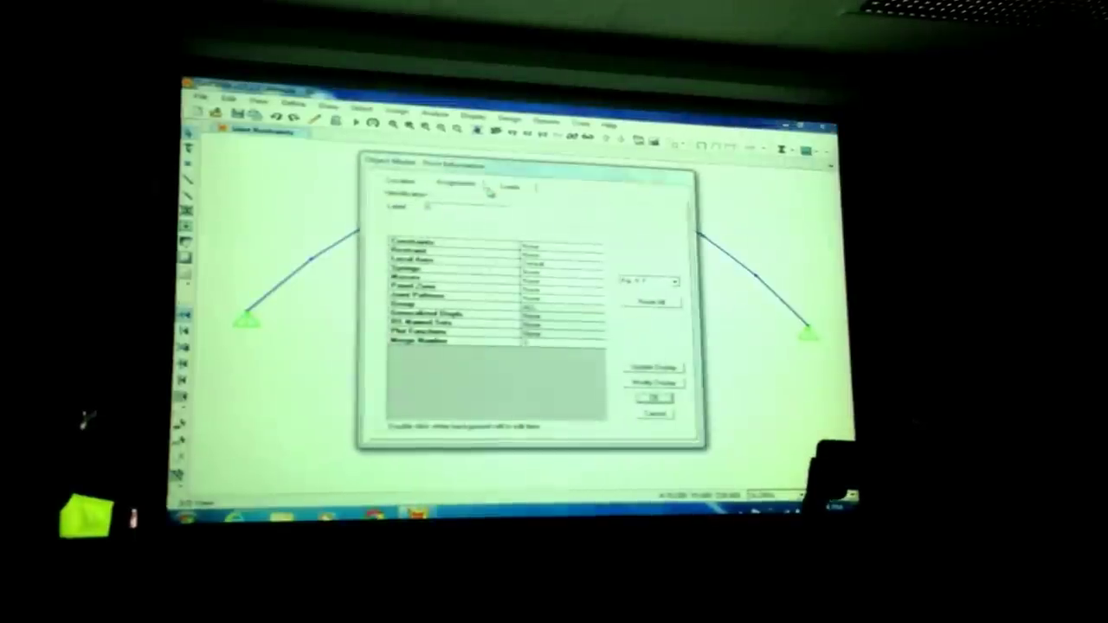
{"action": "left_click", "coordinate": [654, 414]}
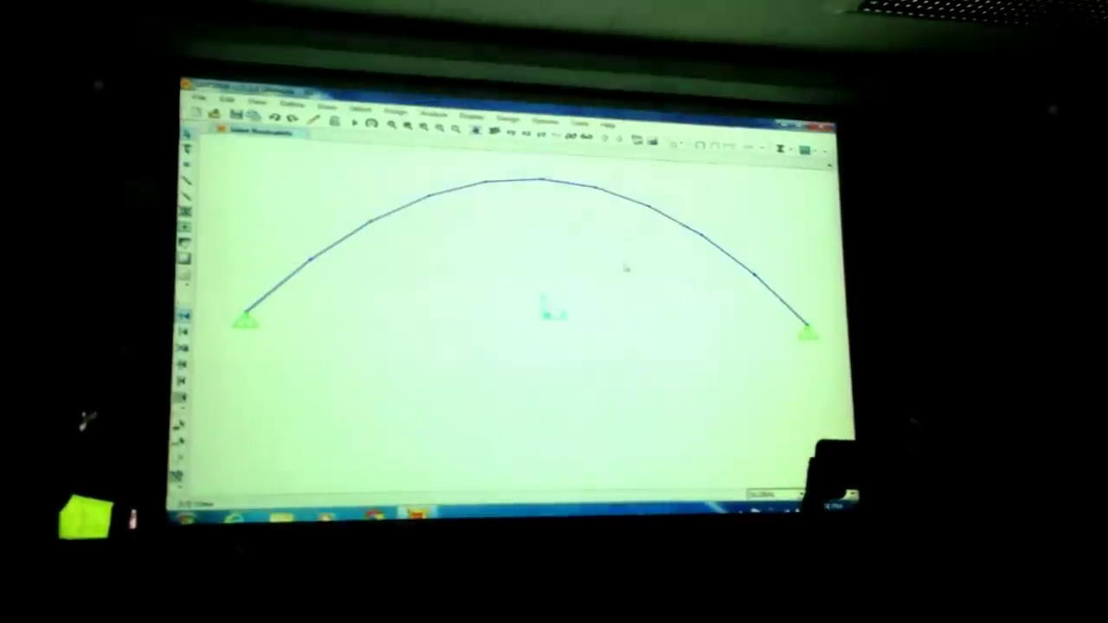
{"action": "right_click", "coordinate": [546, 179]}
{"action": "left_click", "coordinate": [655, 412]}
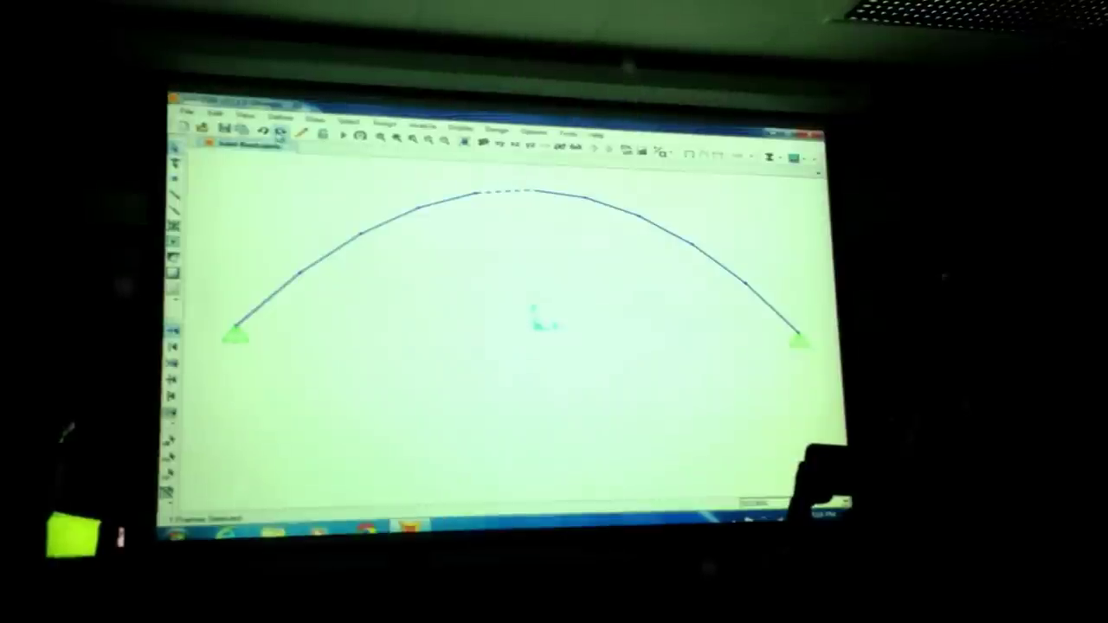
{"action": "left_click", "coordinate": [385, 124]}
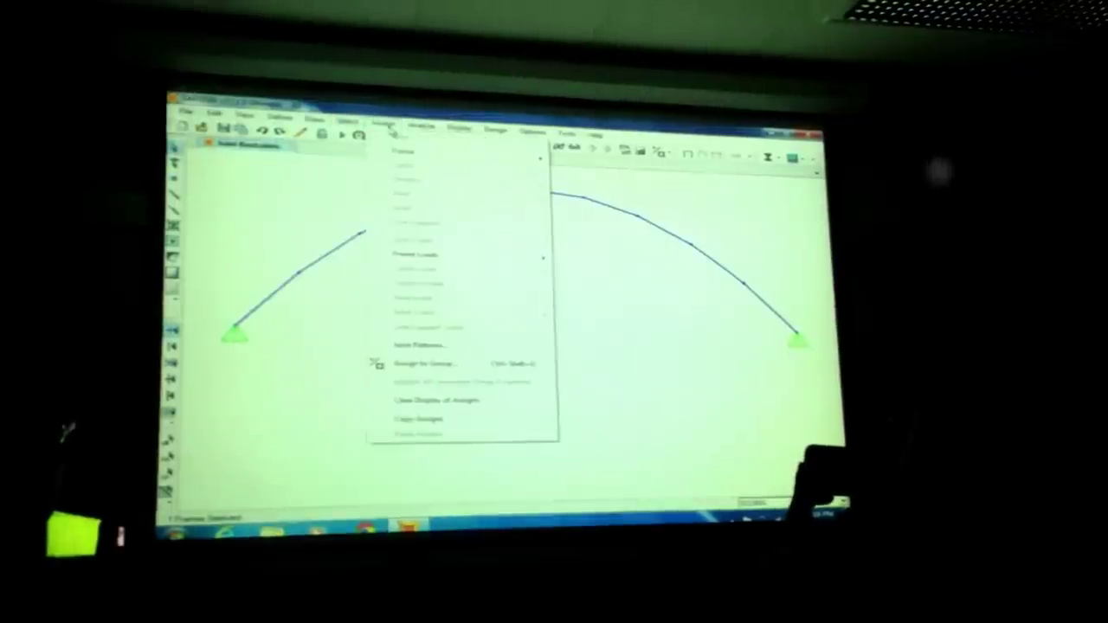
{"action": "mouse_move", "coordinate": [421, 126]}
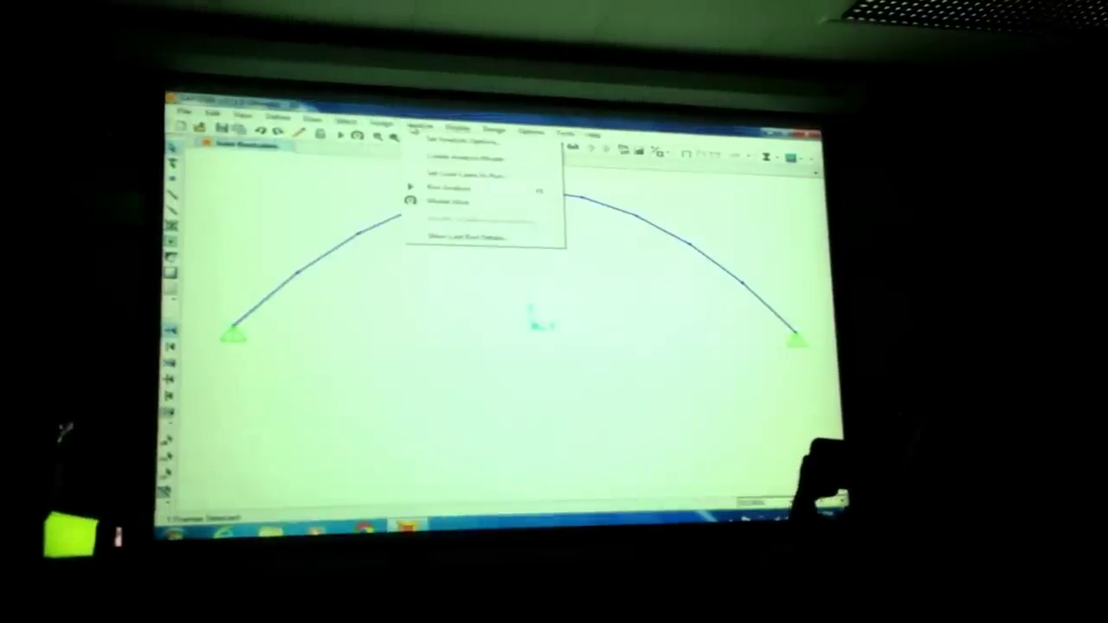
{"action": "left_click", "coordinate": [415, 126]}
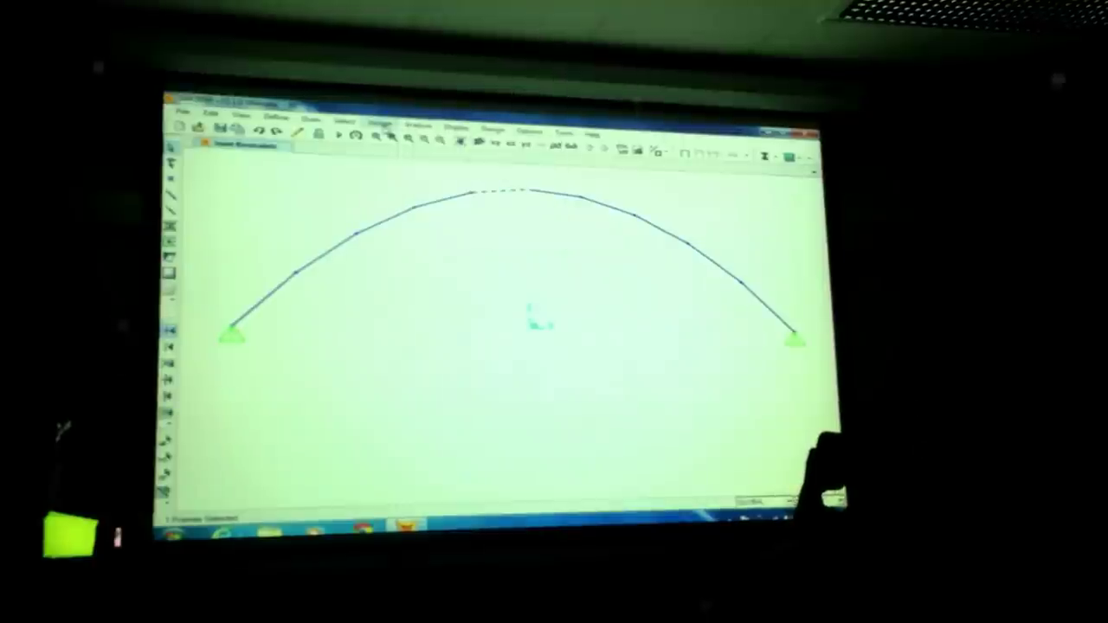
{"action": "left_click", "coordinate": [381, 124]}
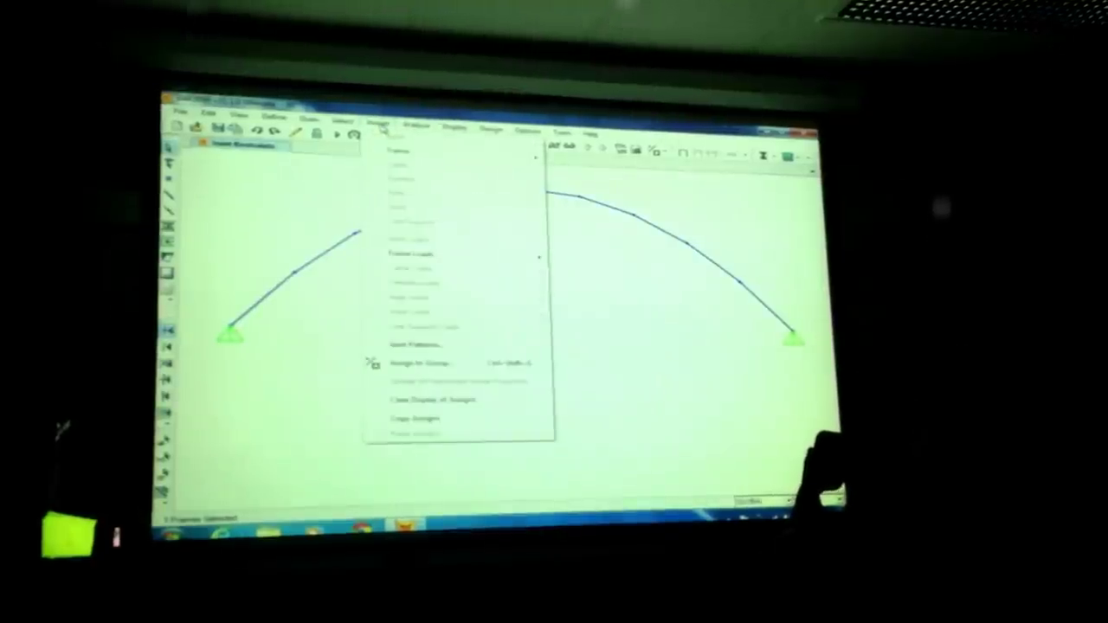
{"action": "mouse_move", "coordinate": [400, 150]}
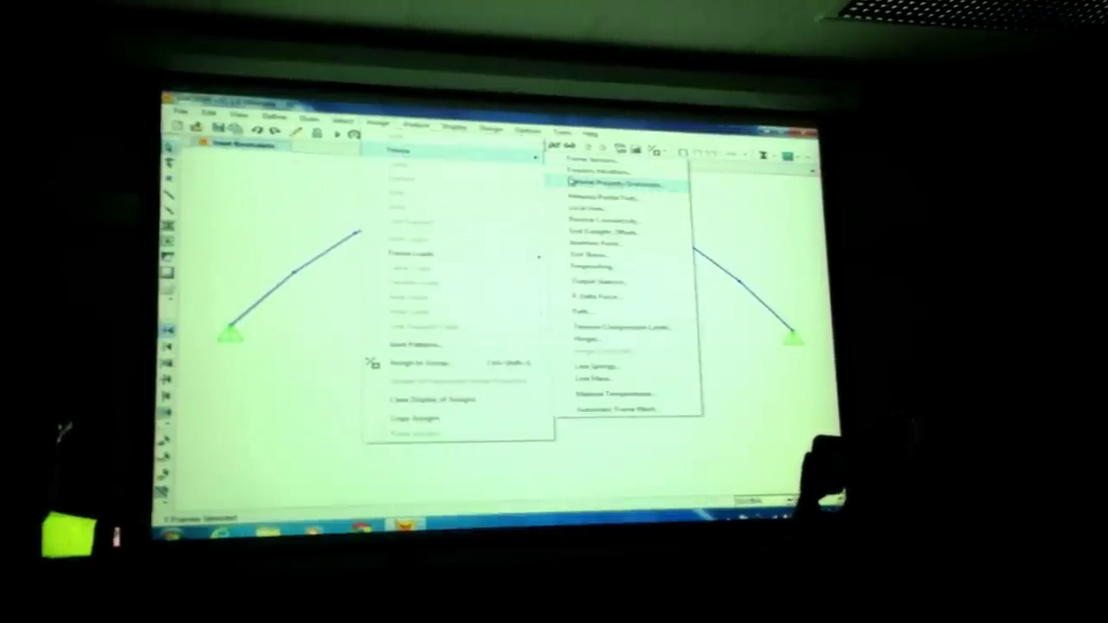
{"action": "left_click", "coordinate": [595, 199]}
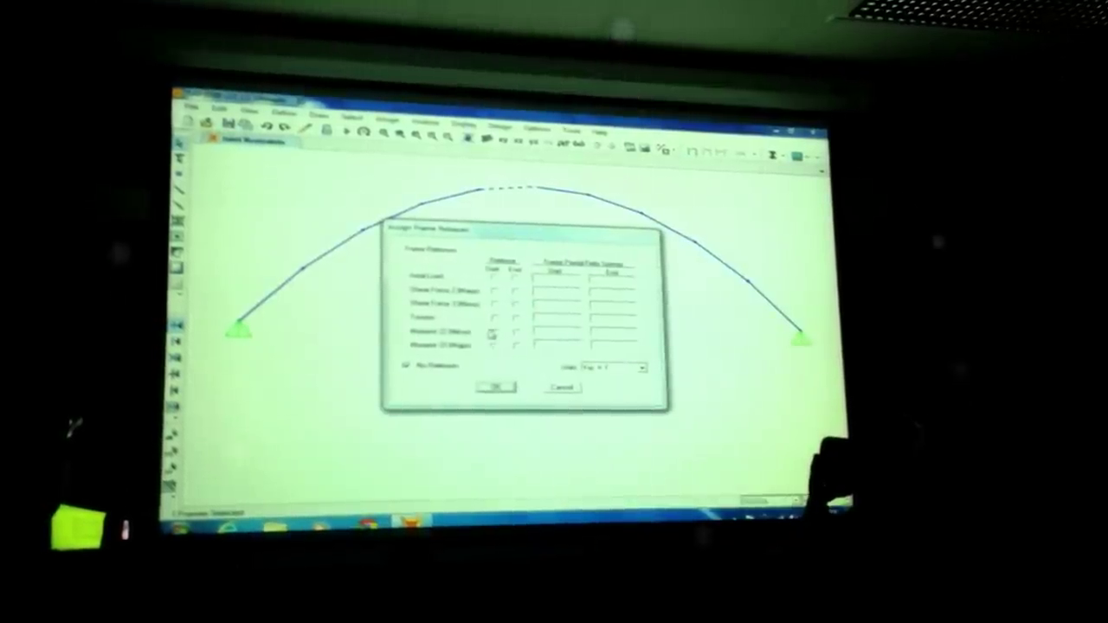
{"action": "left_click", "coordinate": [500, 387]}
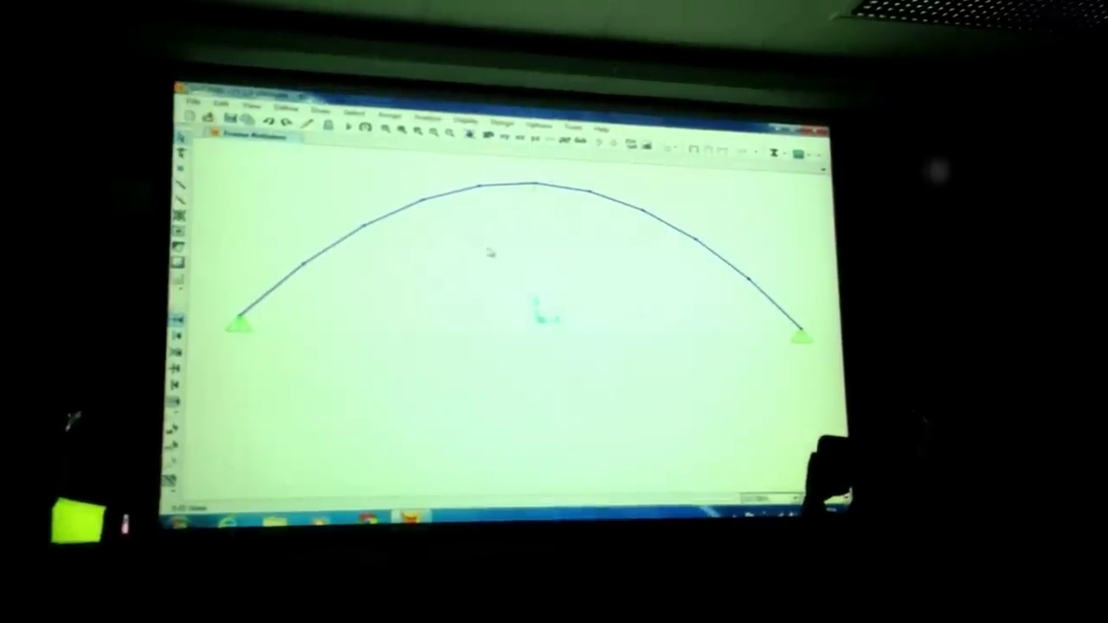
{"action": "right_click", "coordinate": [506, 188]}
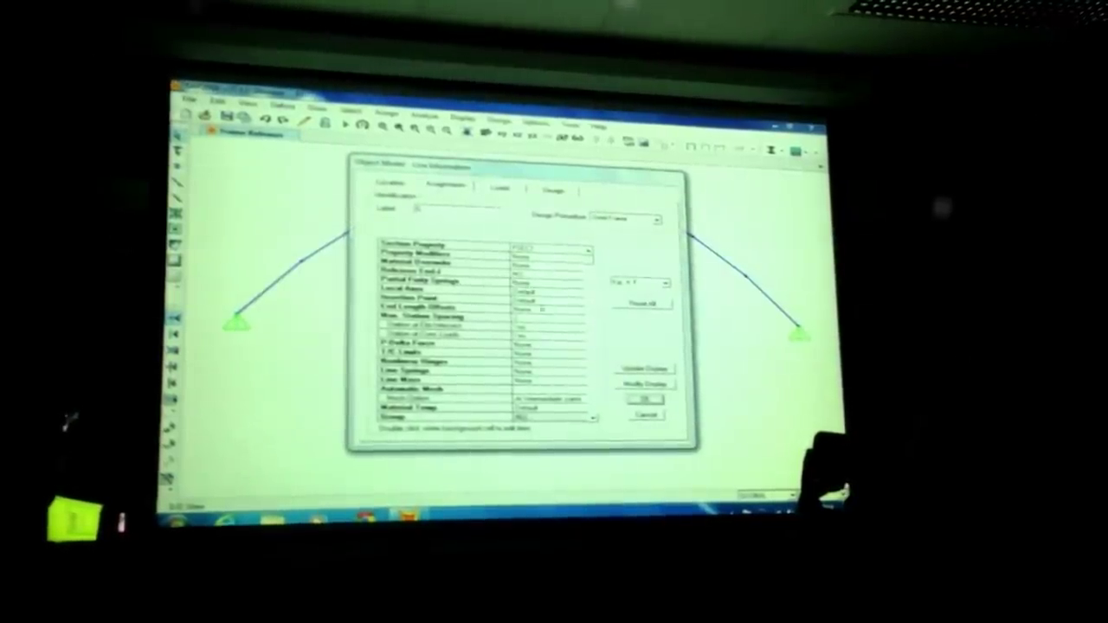
{"action": "left_click", "coordinate": [641, 400]}
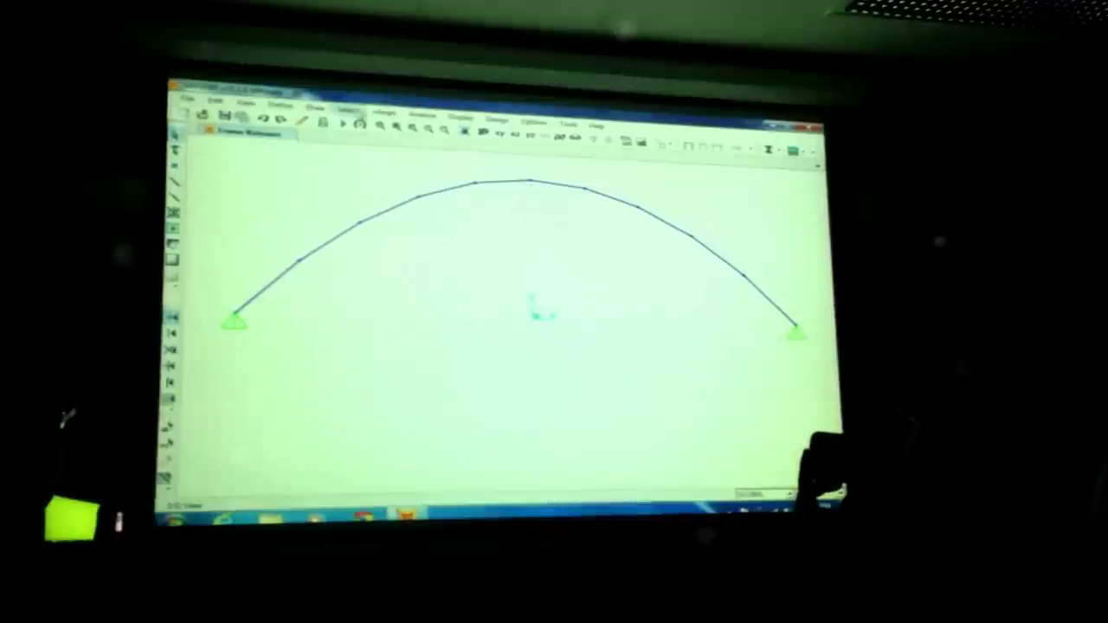
Save the arch model and run the analysis after setting the MODAL and DEAD cases
{"action": "left_click", "coordinate": [189, 100]}
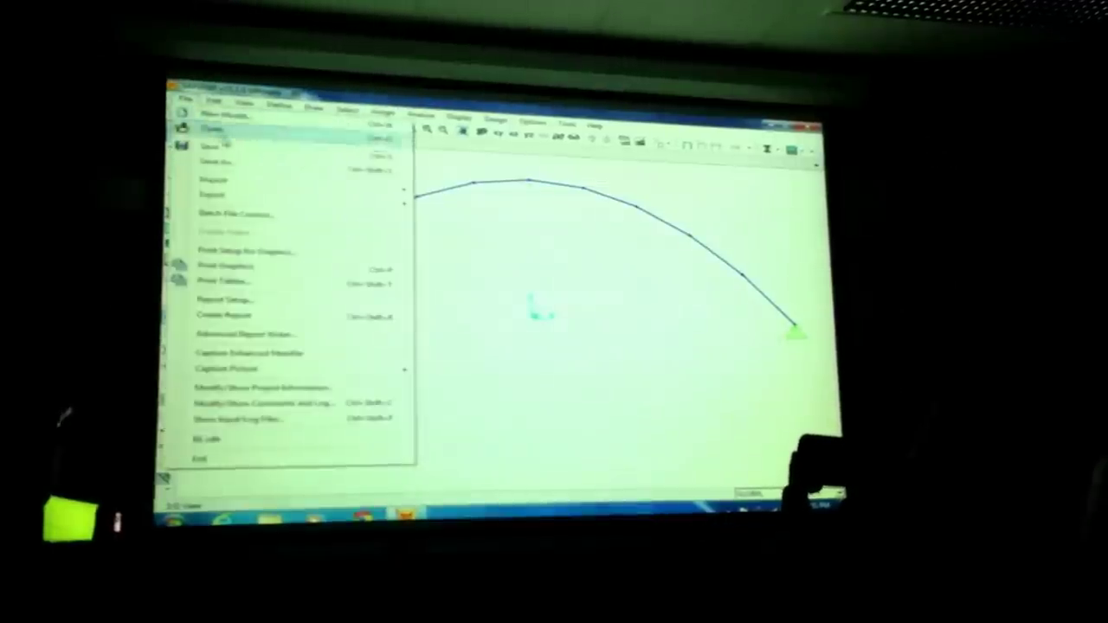
{"action": "left_click", "coordinate": [224, 145]}
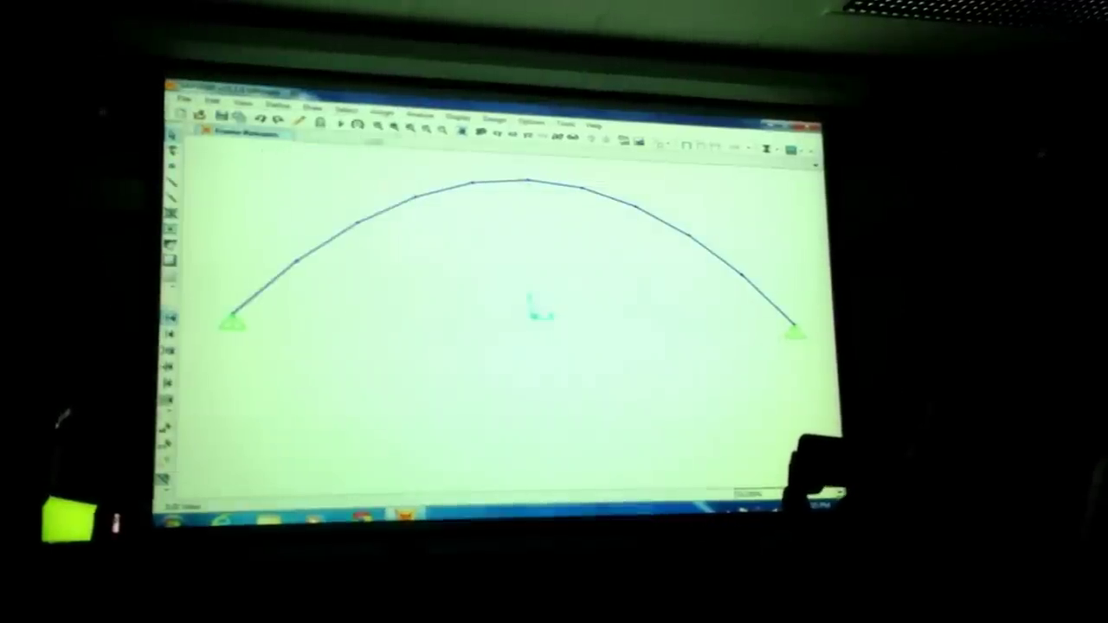
{"action": "left_click", "coordinate": [420, 114]}
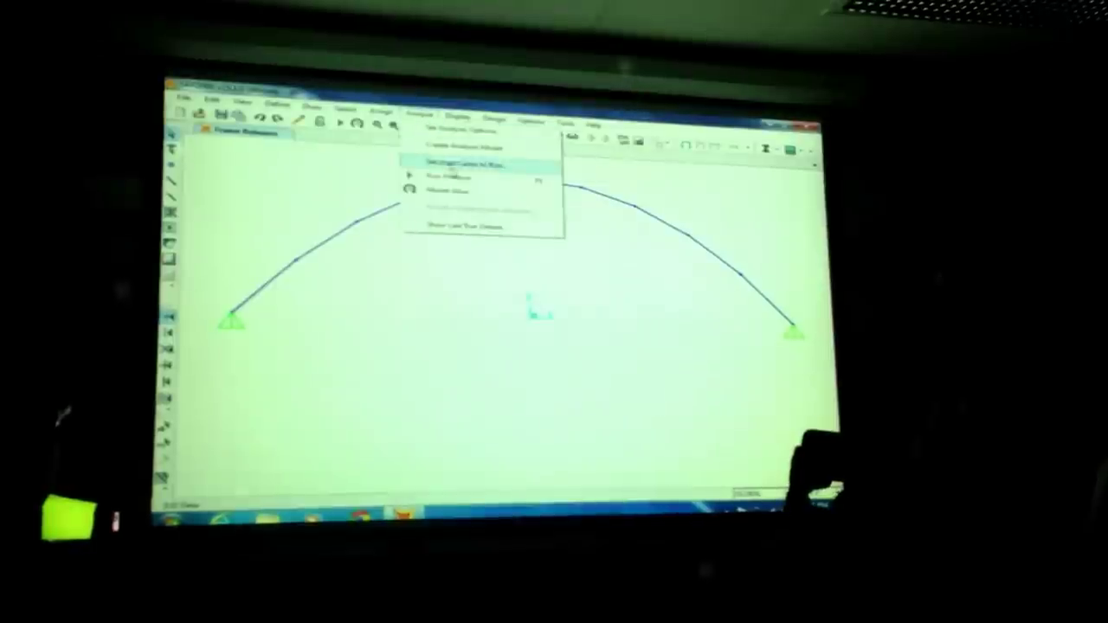
{"action": "left_click", "coordinate": [472, 173]}
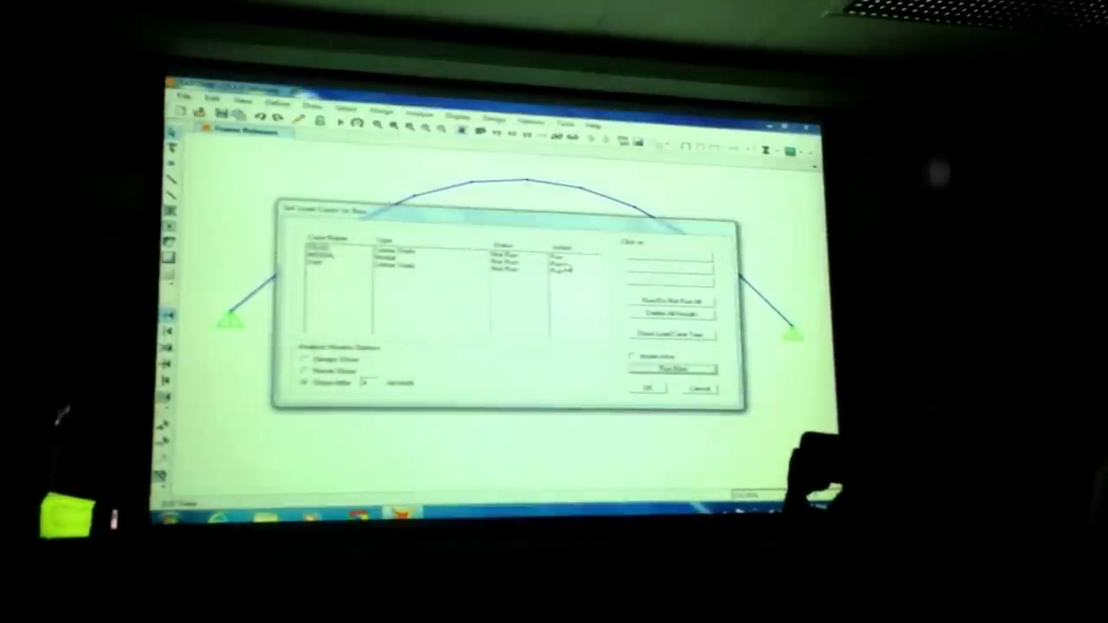
{"action": "left_click", "coordinate": [572, 264]}
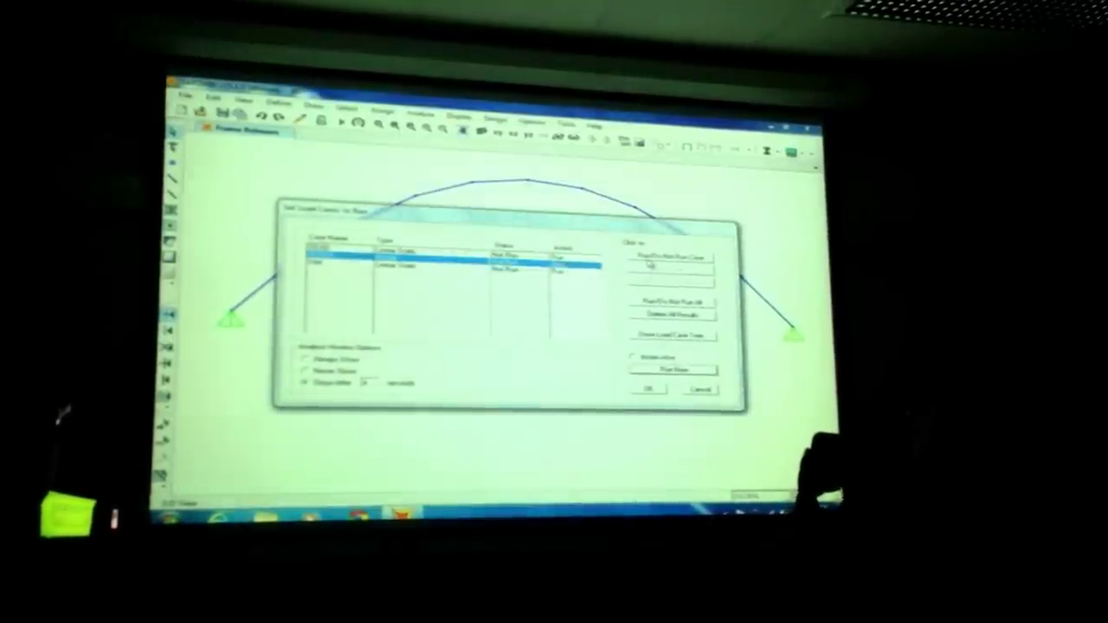
{"action": "left_click", "coordinate": [549, 260]}
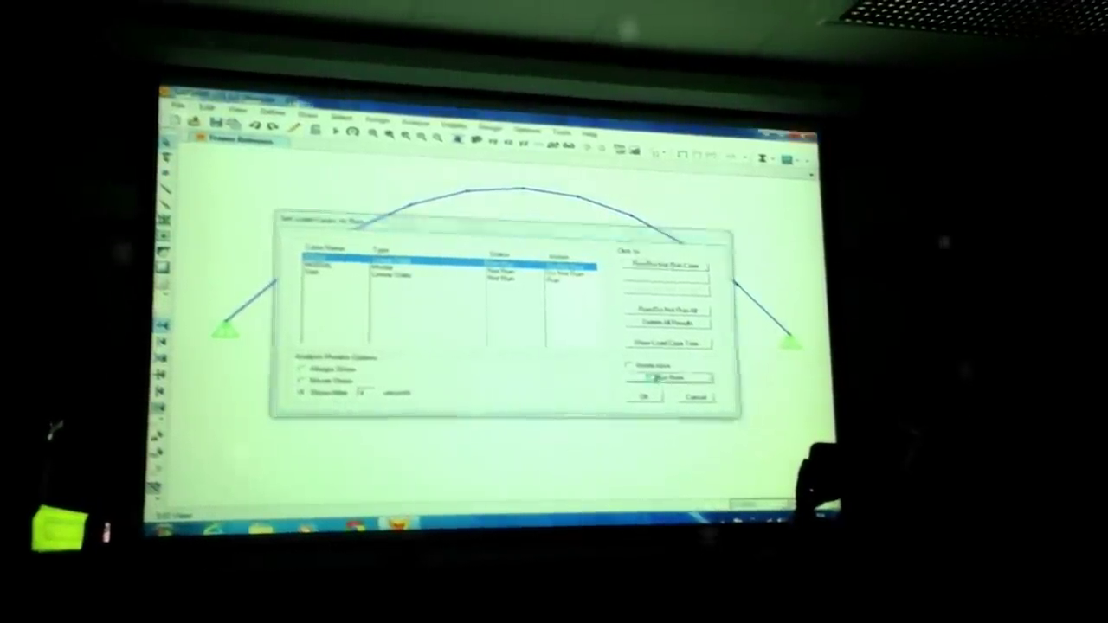
{"action": "left_click", "coordinate": [654, 382]}
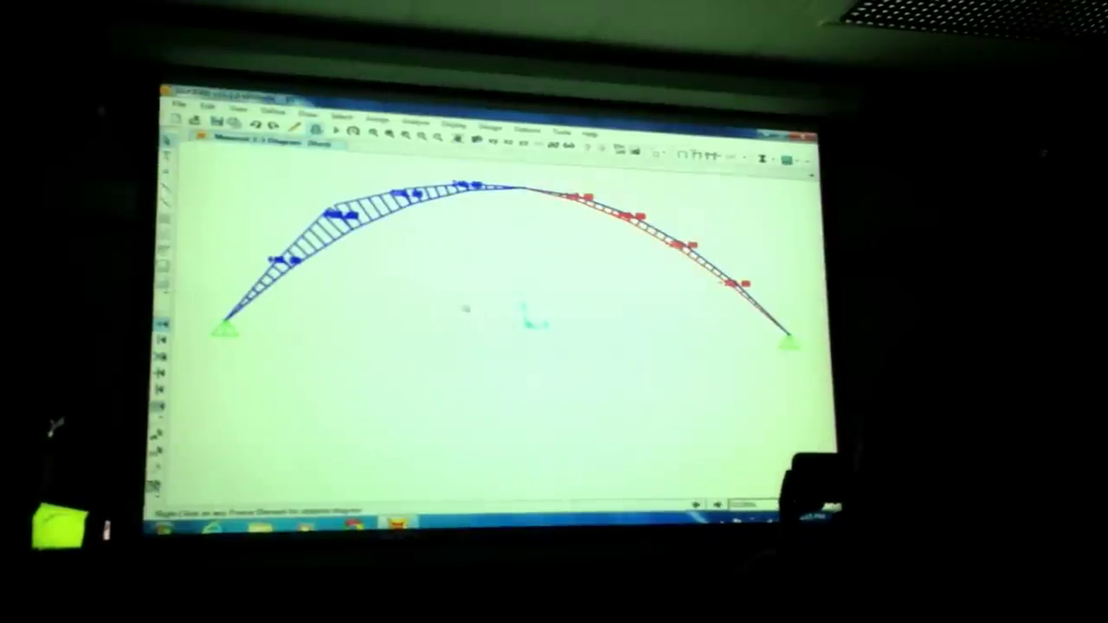
{"action": "right_click", "coordinate": [355, 236]}
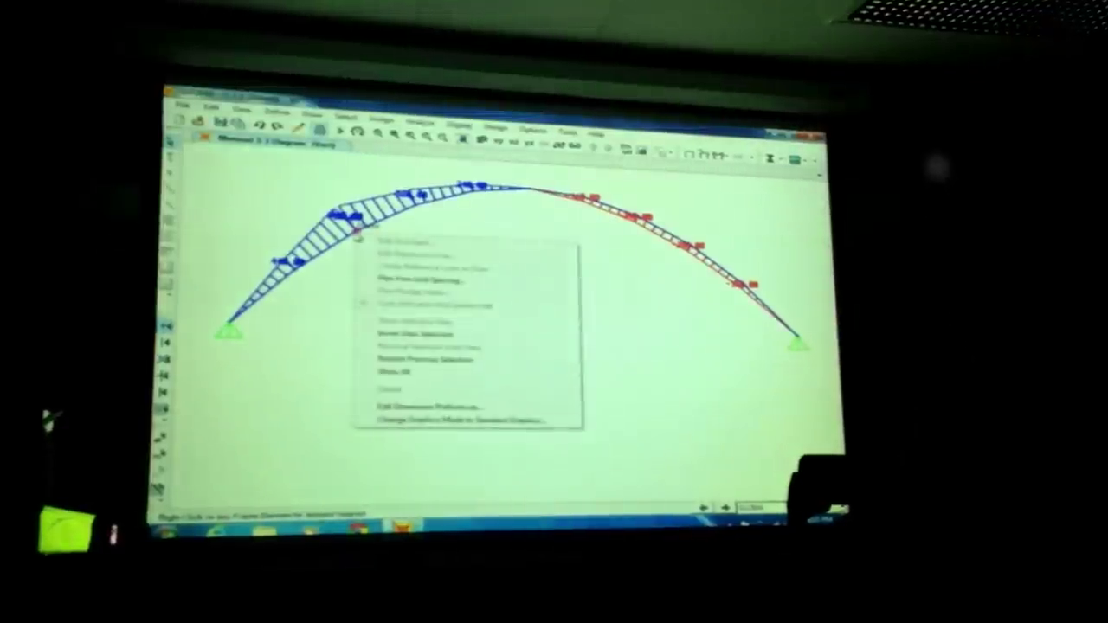
{"action": "key", "text": "Escape"}
{"action": "right_click", "coordinate": [348, 251]}
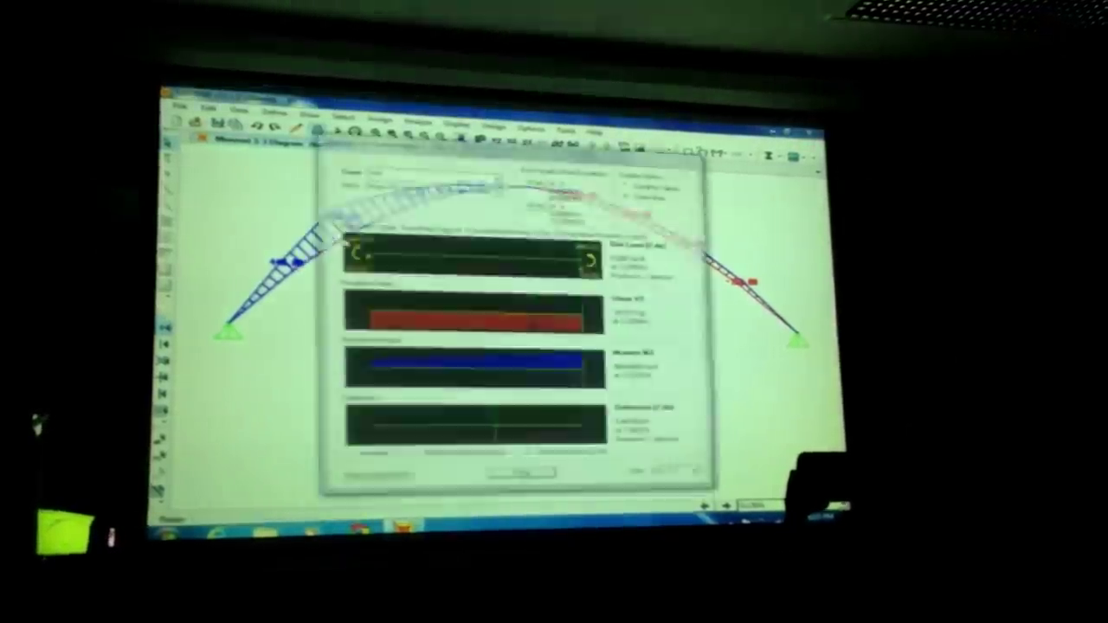
{"action": "left_click", "coordinate": [625, 186]}
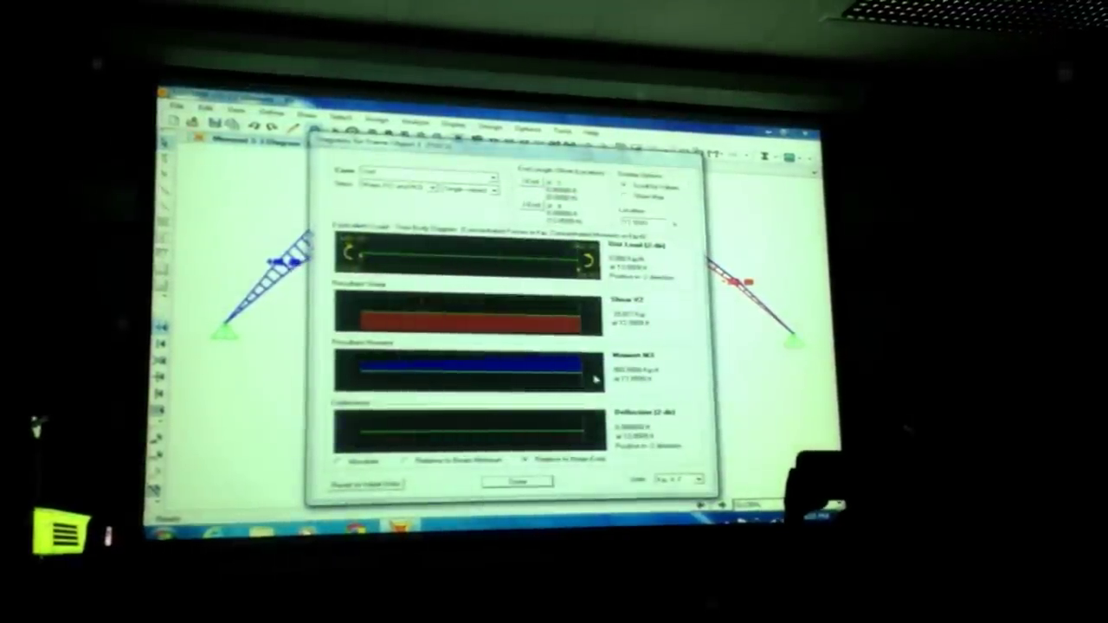
{"action": "left_click_drag", "start_coordinate": [476, 144], "coordinate": [580, 172]}
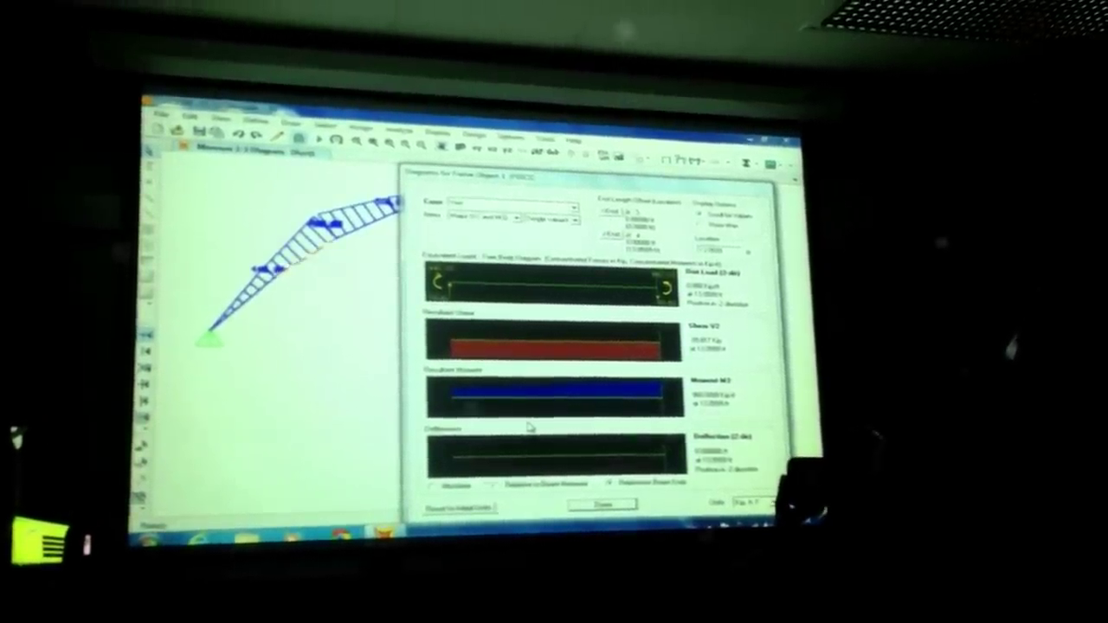
{"action": "left_click", "coordinate": [604, 505]}
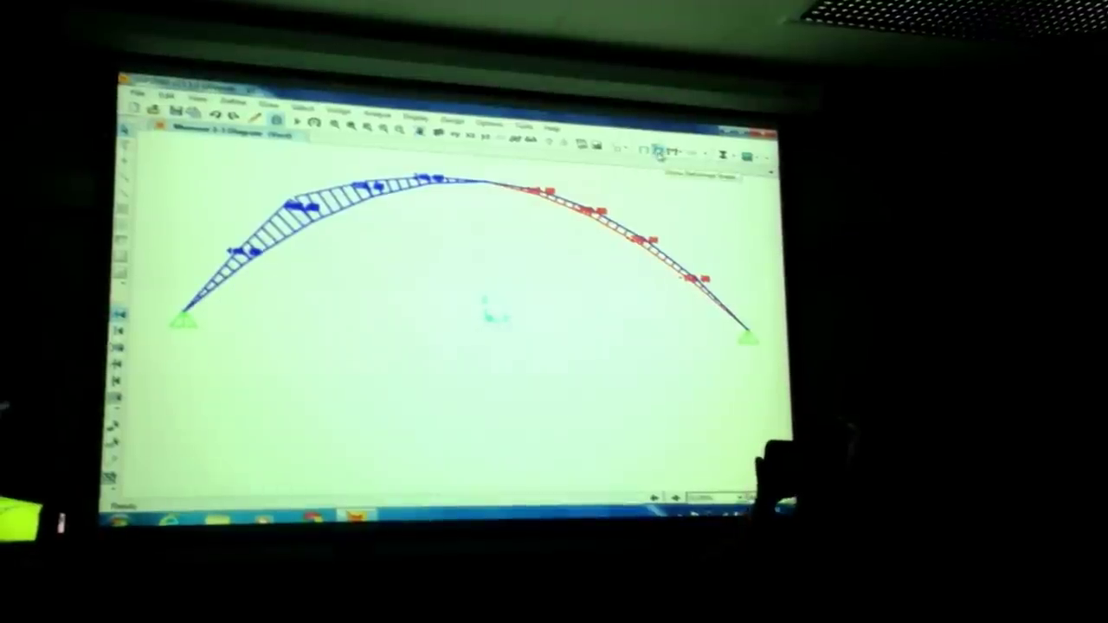
Display the arch's Axial Force diagram
{"action": "left_click", "coordinate": [660, 151]}
{"action": "left_click", "coordinate": [659, 151]}
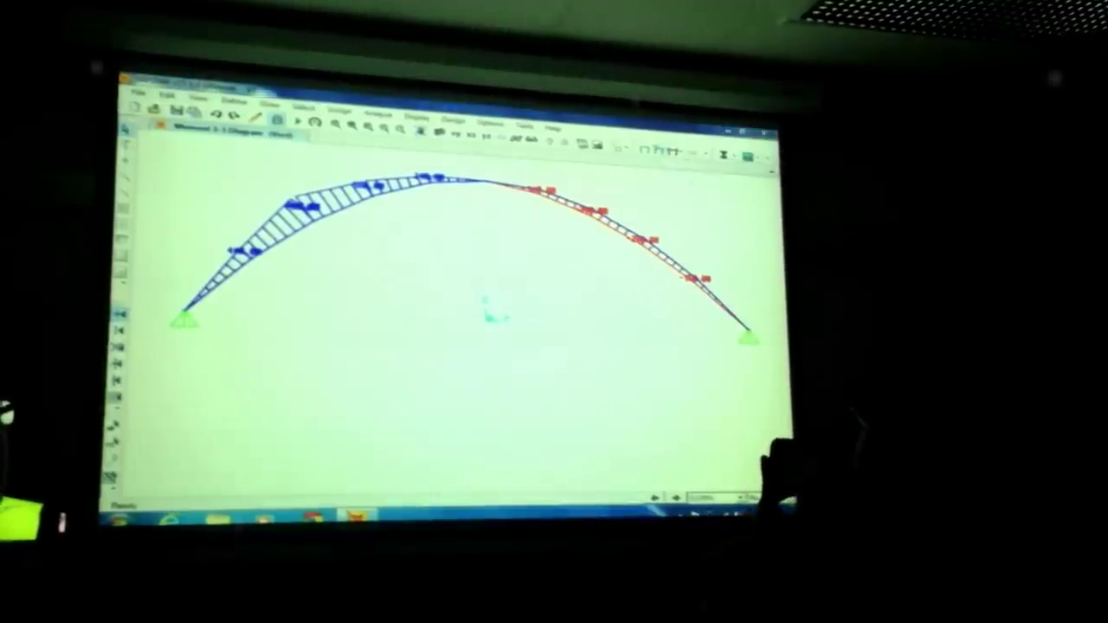
{"action": "left_click", "coordinate": [388, 283]}
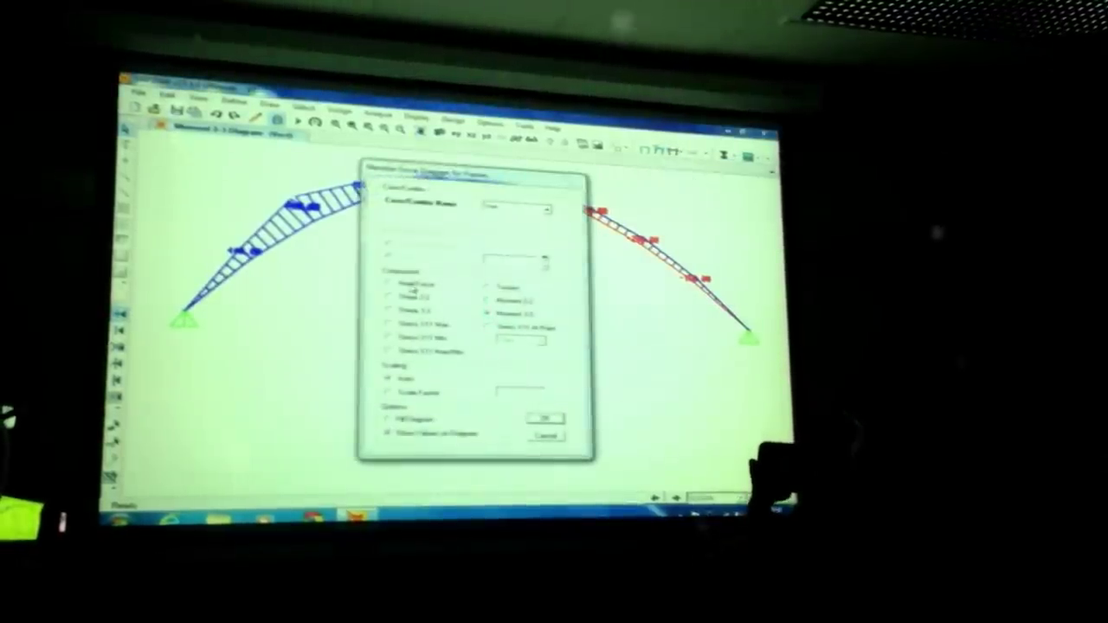
{"action": "left_click", "coordinate": [546, 418]}
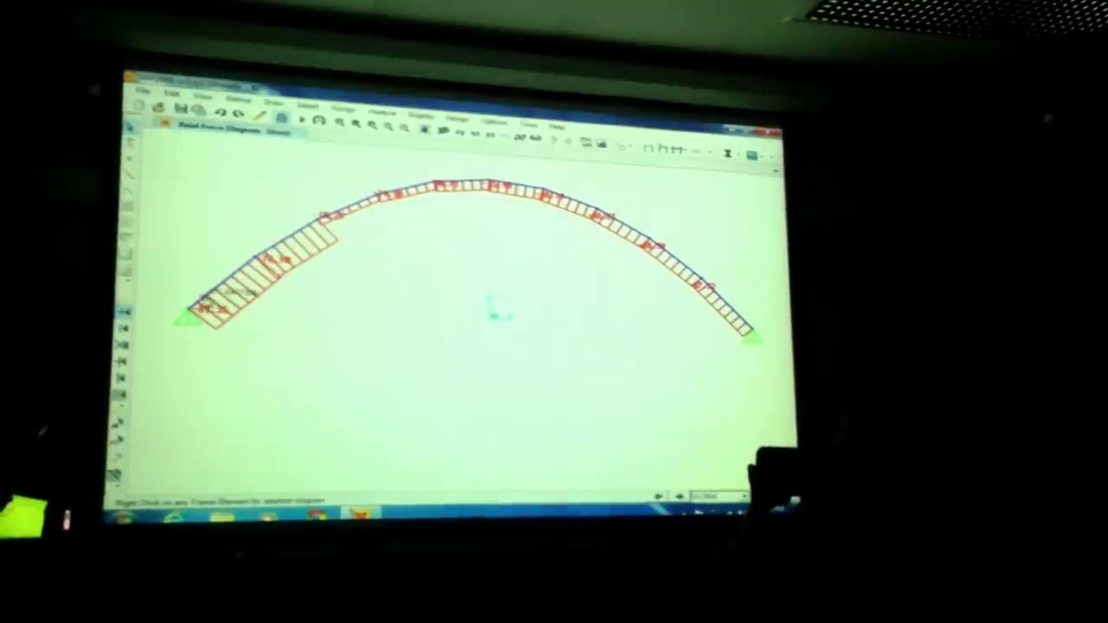
Inspect axial force details for the member near the left support, then close them
{"action": "right_click", "coordinate": [205, 298]}
{"action": "left_click", "coordinate": [184, 301]}
{"action": "mouse_move", "coordinate": [201, 303]}
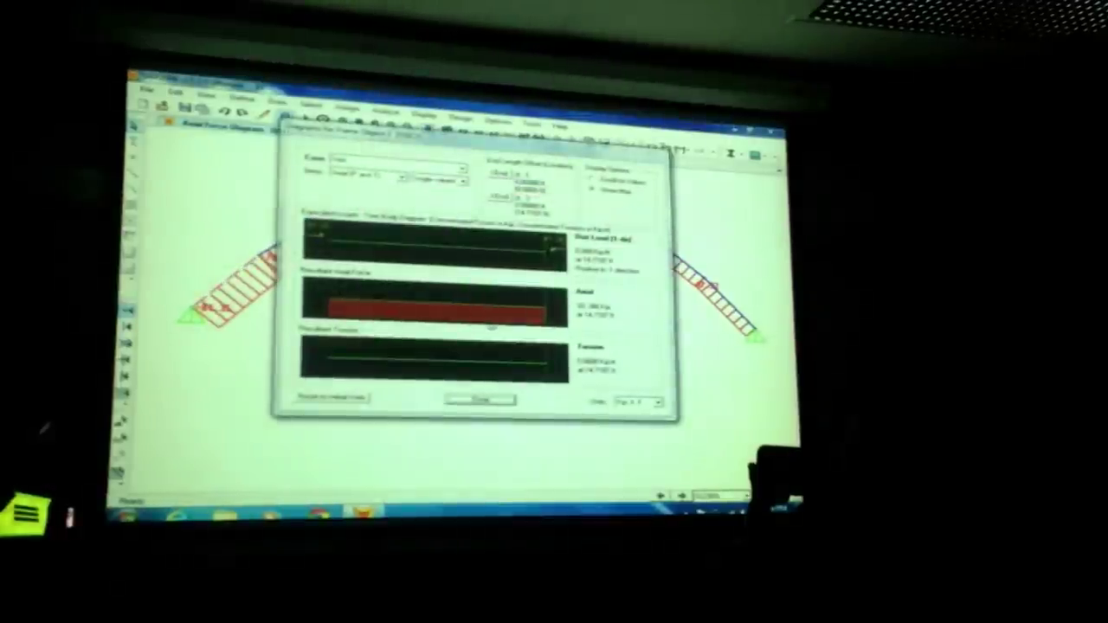
{"action": "left_click", "coordinate": [512, 400]}
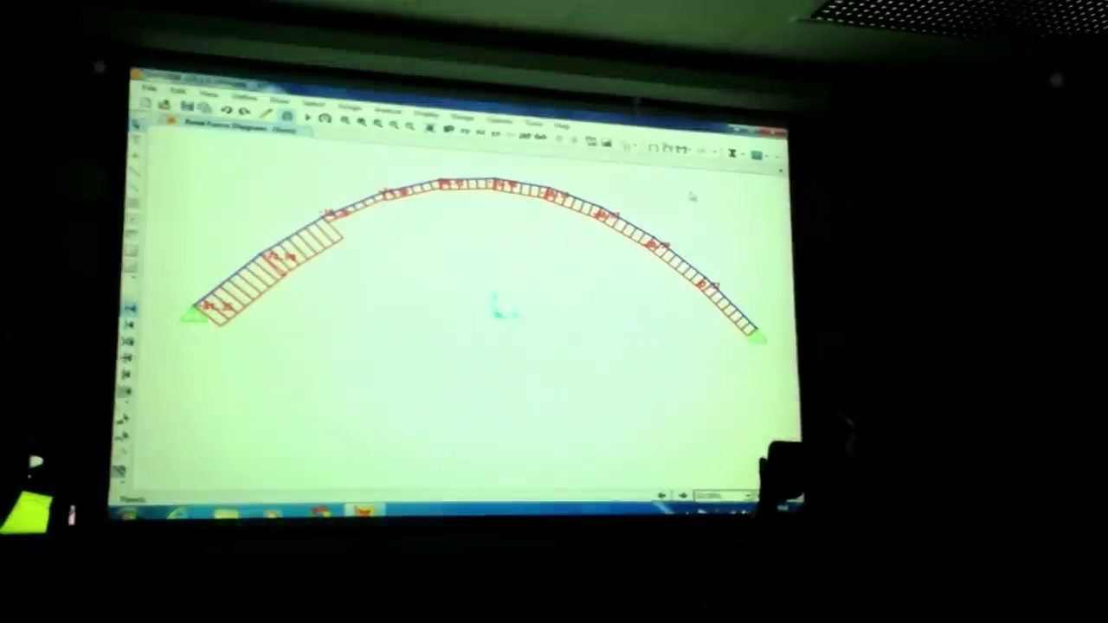
Replace the axial force diagram with the support reactions at both pinned ends
{"action": "left_click", "coordinate": [692, 153]}
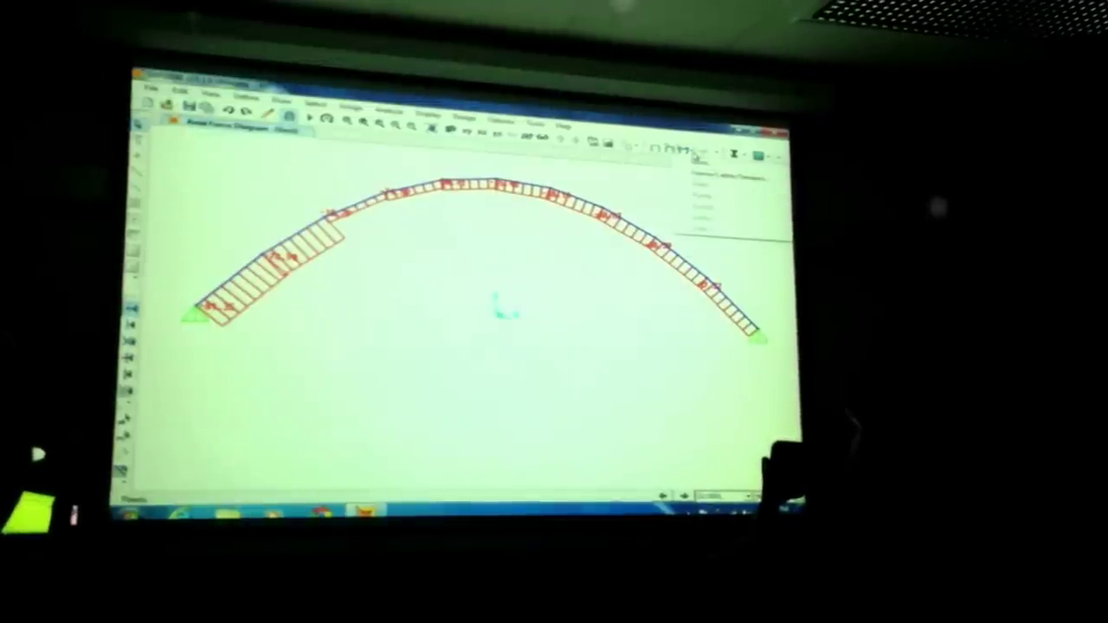
{"action": "left_click", "coordinate": [723, 176]}
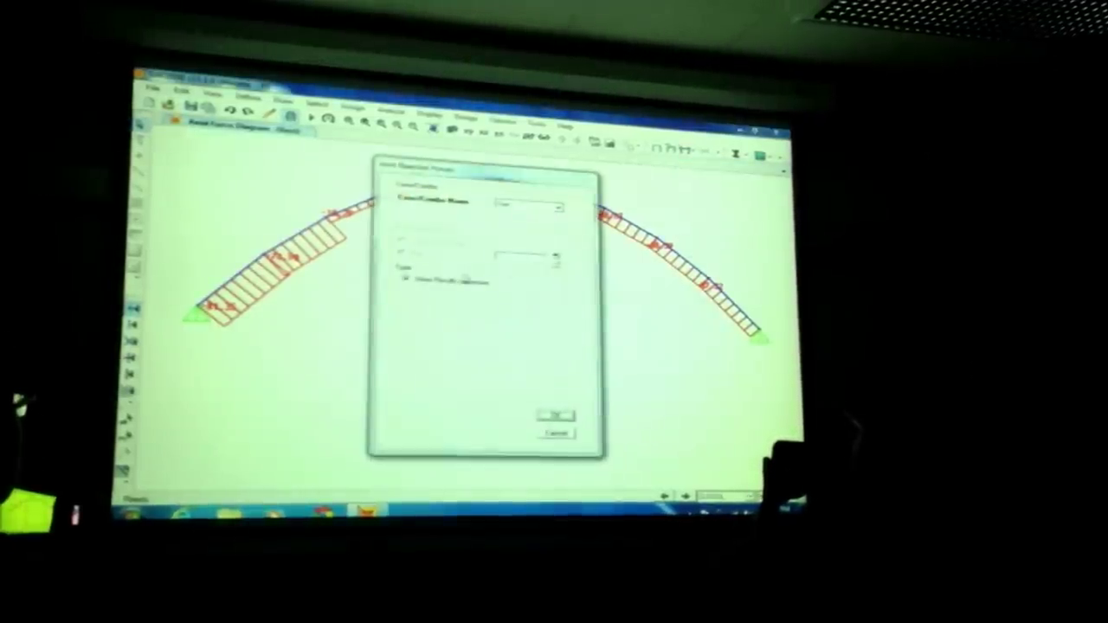
{"action": "left_click", "coordinate": [554, 416]}
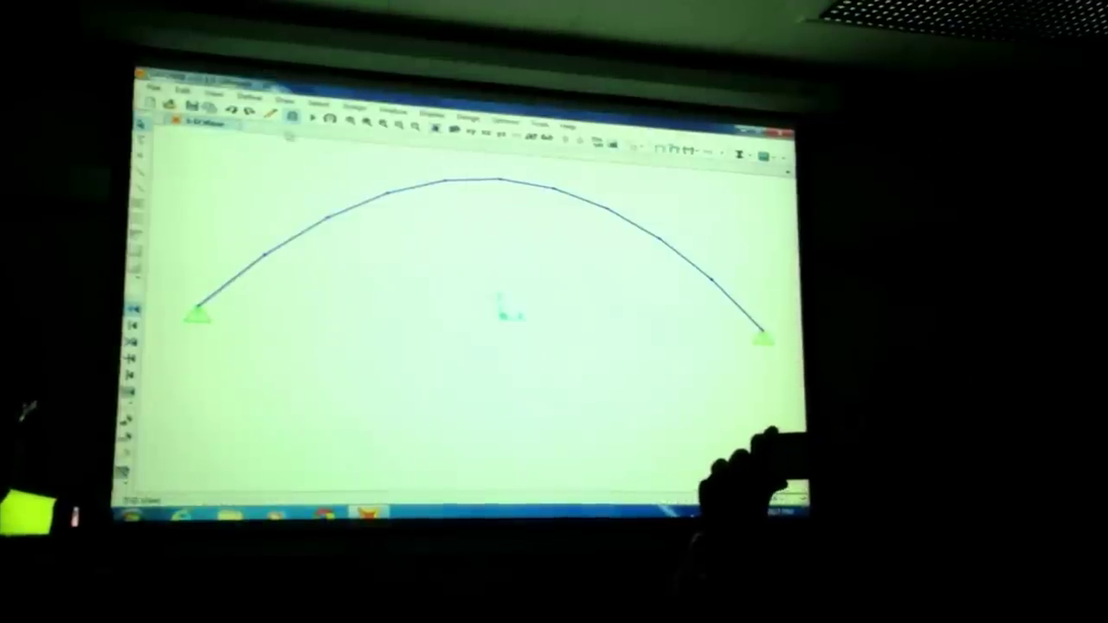
Turn on Local Axes for frames in the display options so arrows appear on every arch member
{"action": "left_click", "coordinate": [223, 94]}
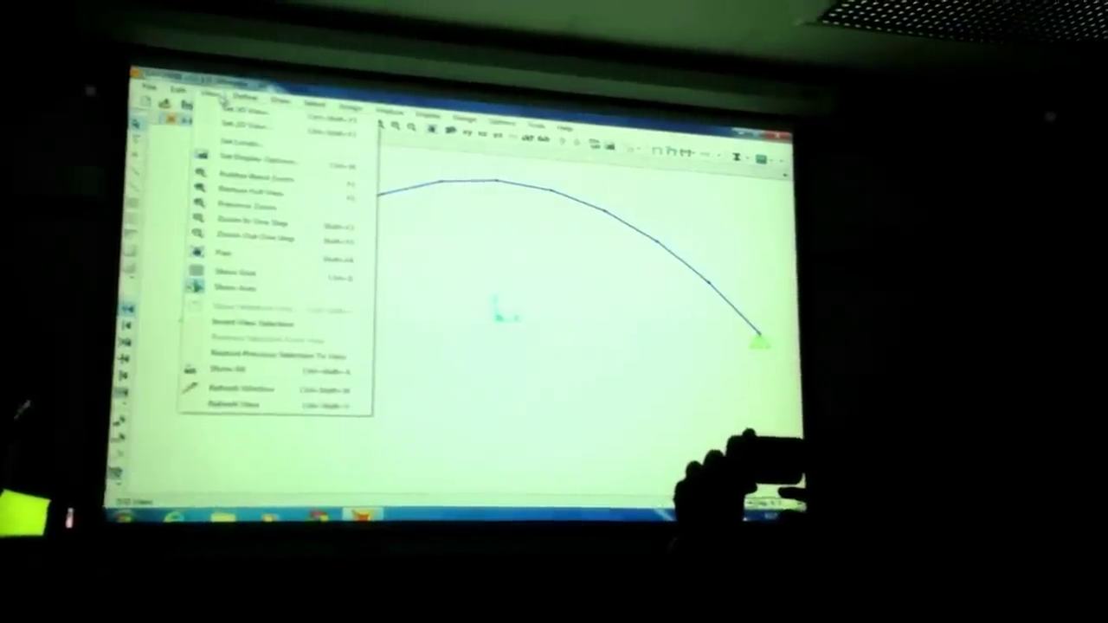
{"action": "left_click", "coordinate": [253, 165]}
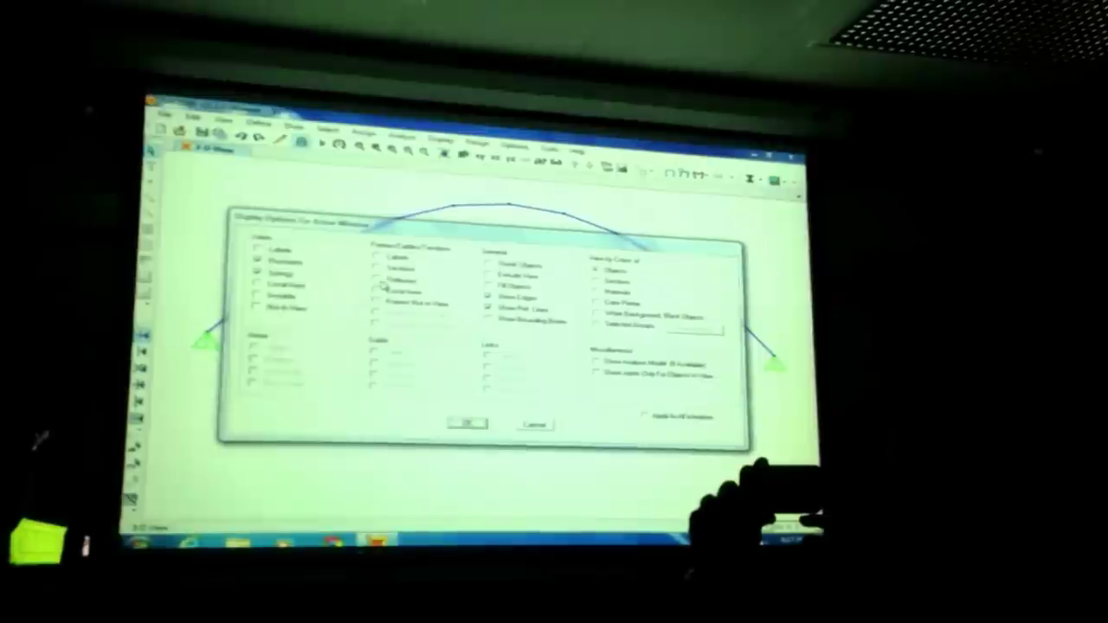
{"action": "left_click", "coordinate": [379, 292]}
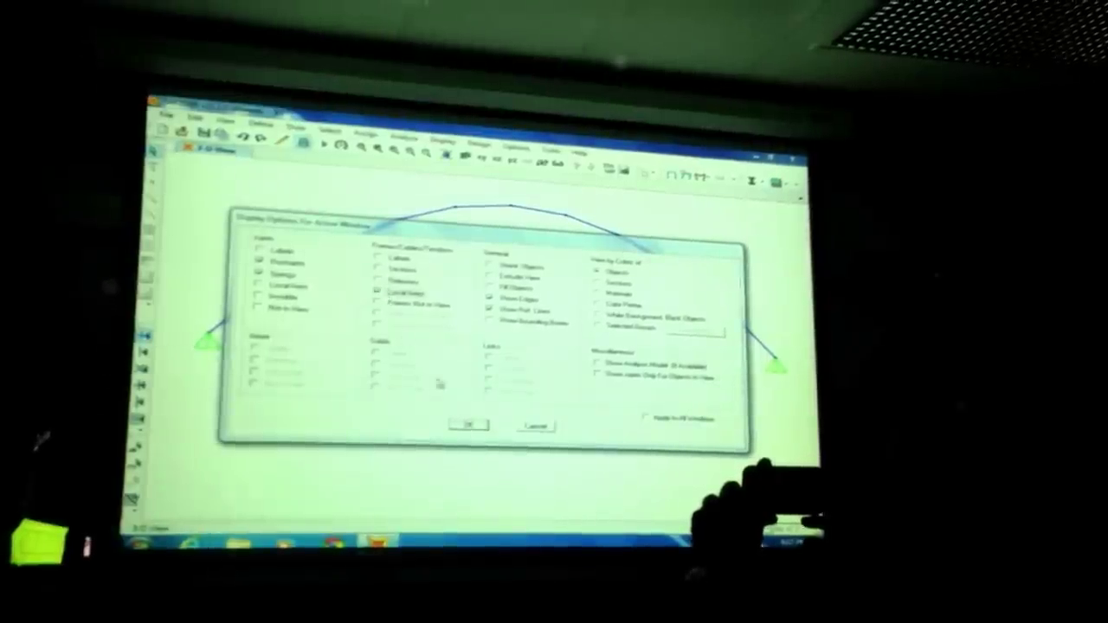
{"action": "left_click", "coordinate": [467, 424]}
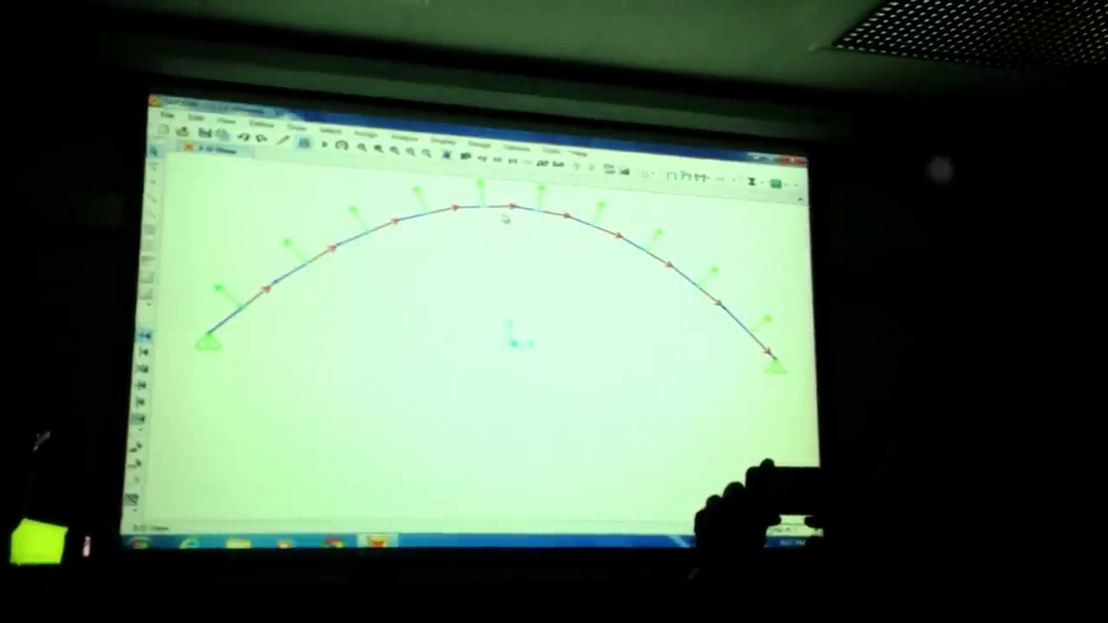